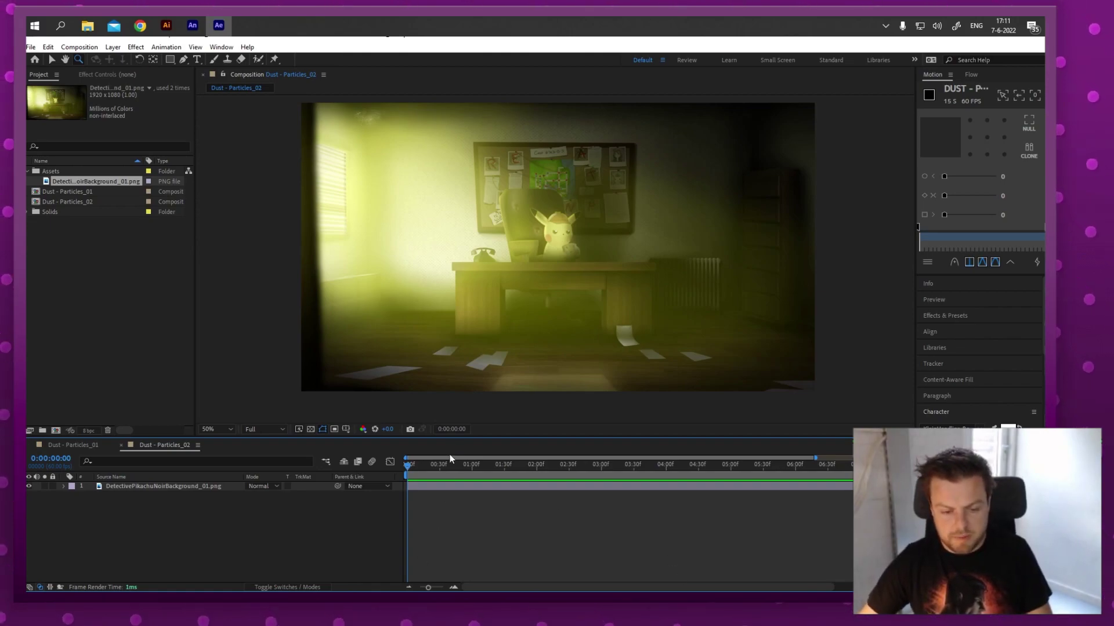
# Create a black 1920 x 1080 px solid layer named Particles above the background image.
pyautogui.moveTo(466, 468); pyautogui.dragTo(238, 527)
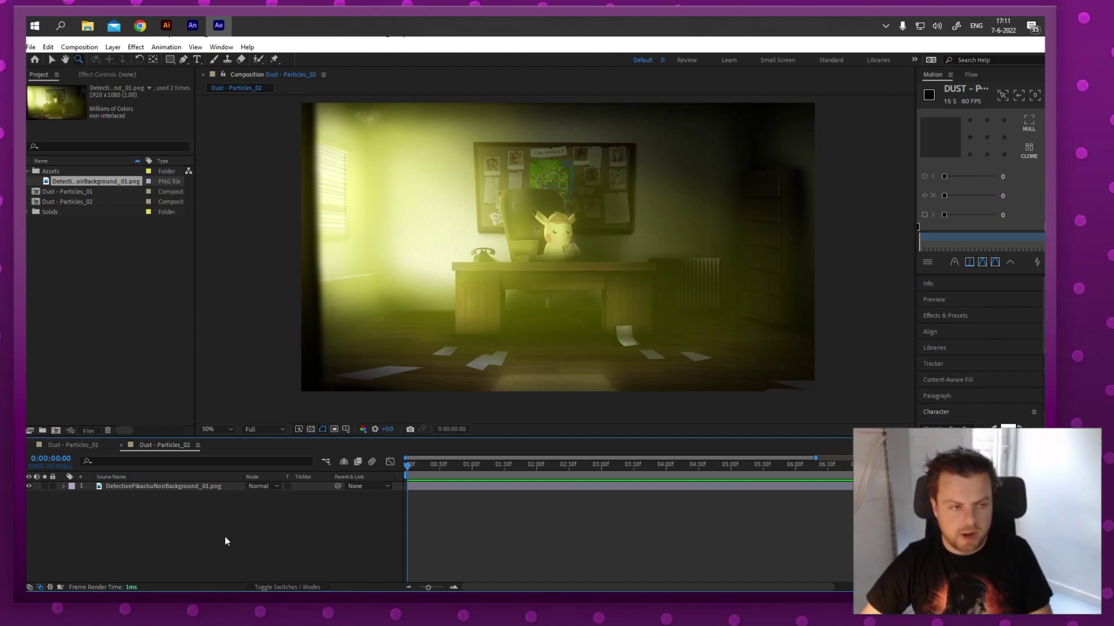
pyautogui.click(112, 47)
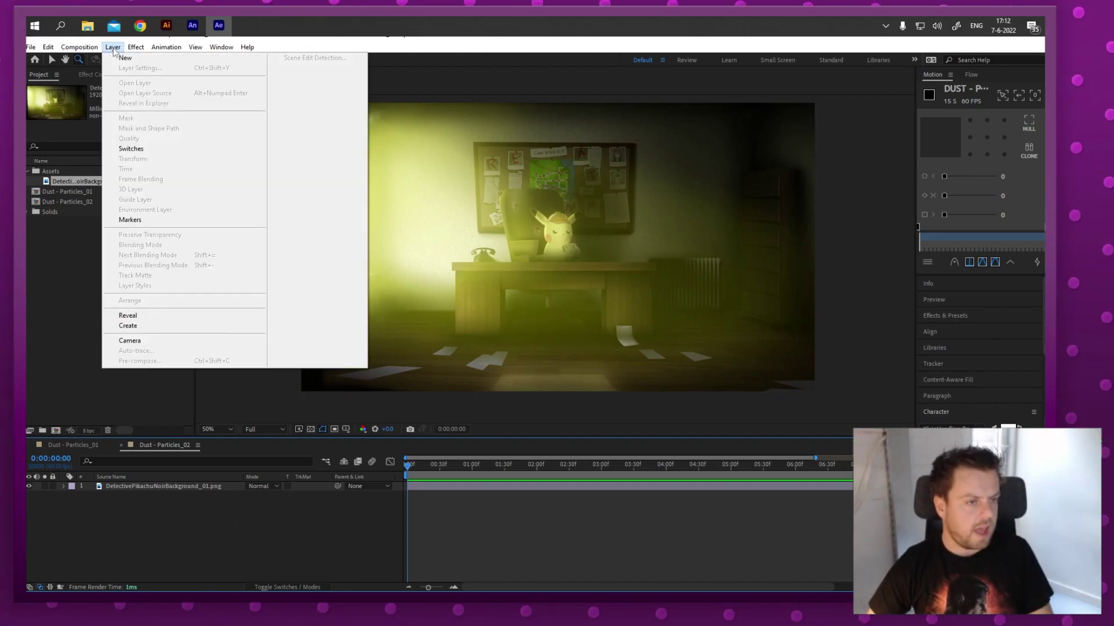
pyautogui.moveTo(114, 59)
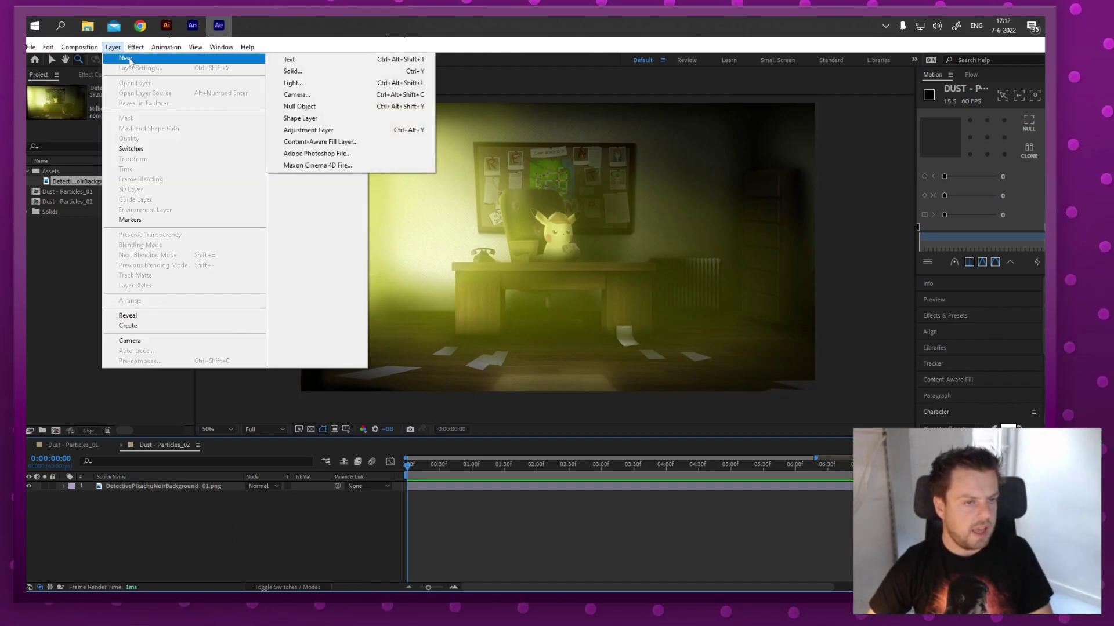
pyautogui.click(342, 70)
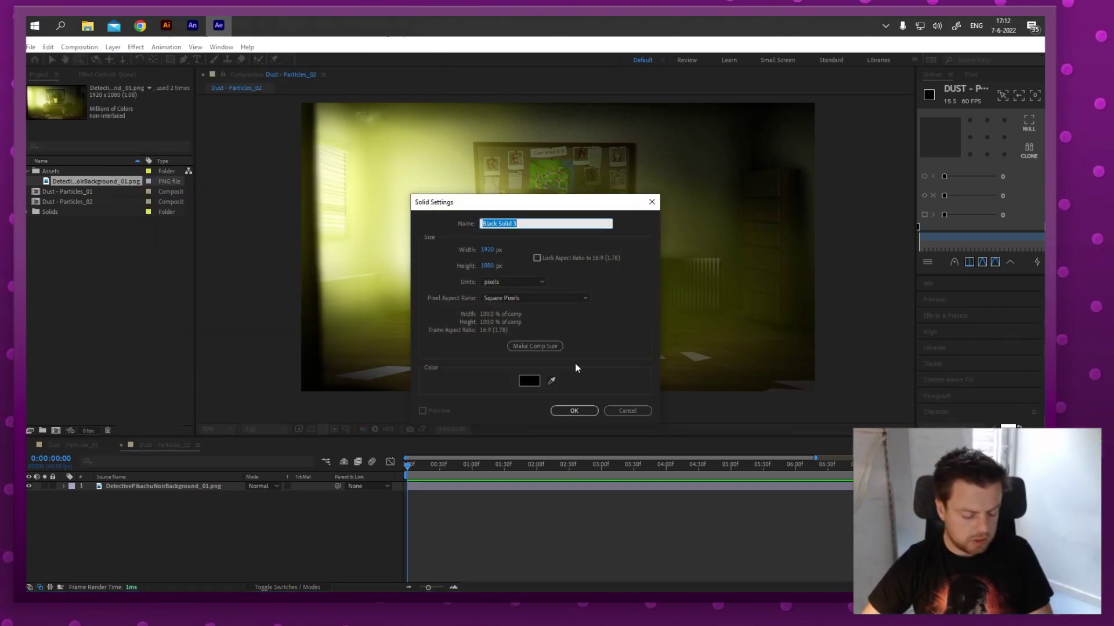
pyautogui.write('Particles')
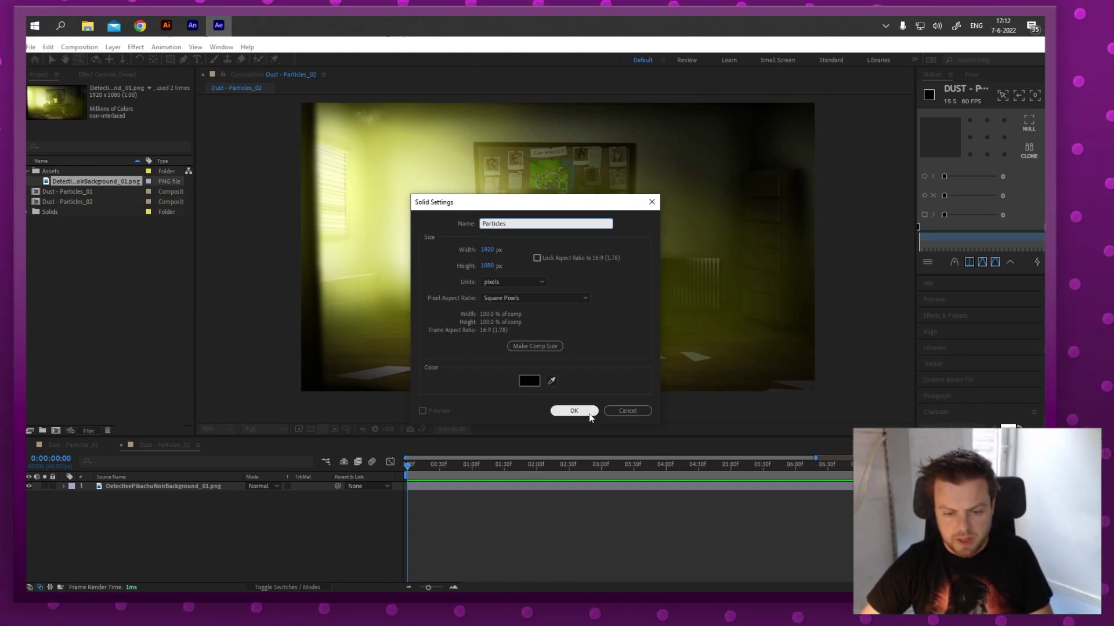
pyautogui.click(573, 411)
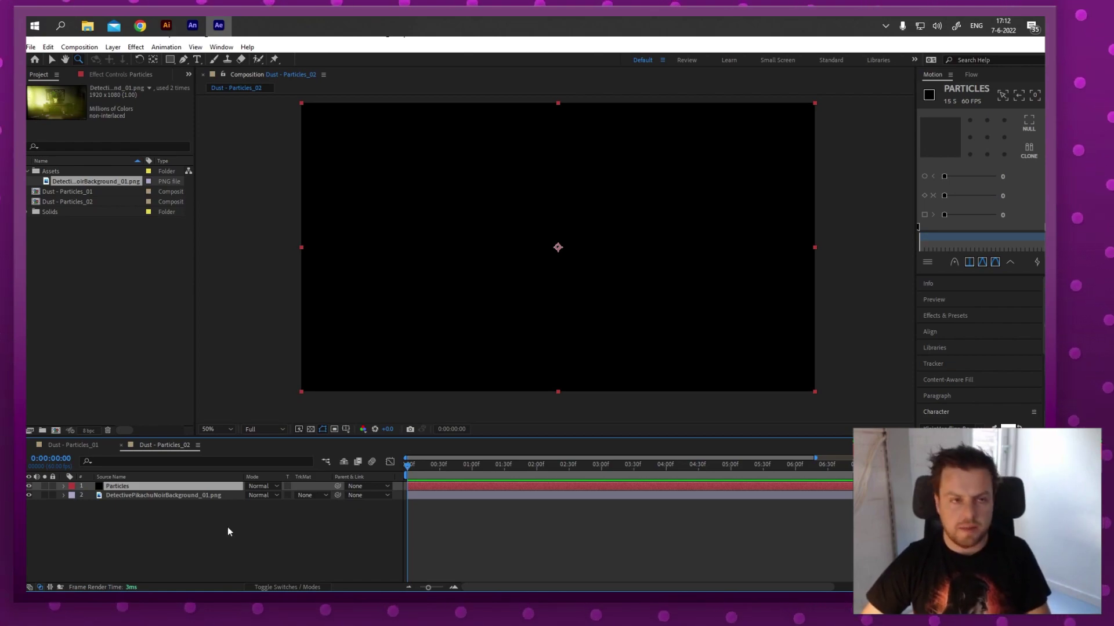
# Find the particle effects, apply CC Particle Systems II to the Particles layer, and scrub through the timeline to preview it.
pyautogui.hotkey('ctrl', '5')
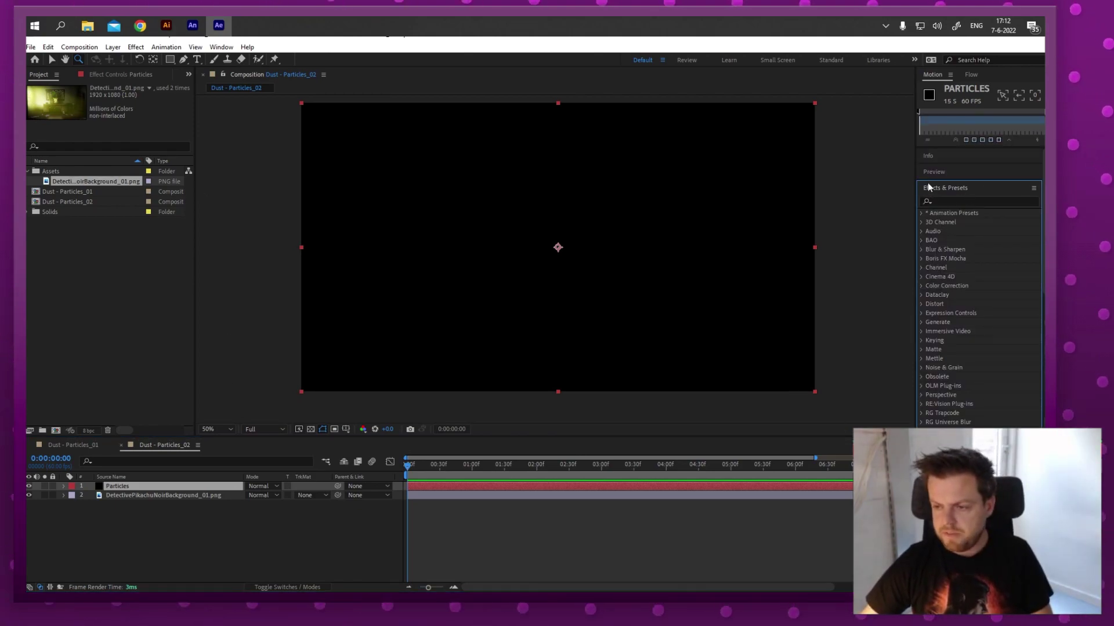
pyautogui.click(973, 201)
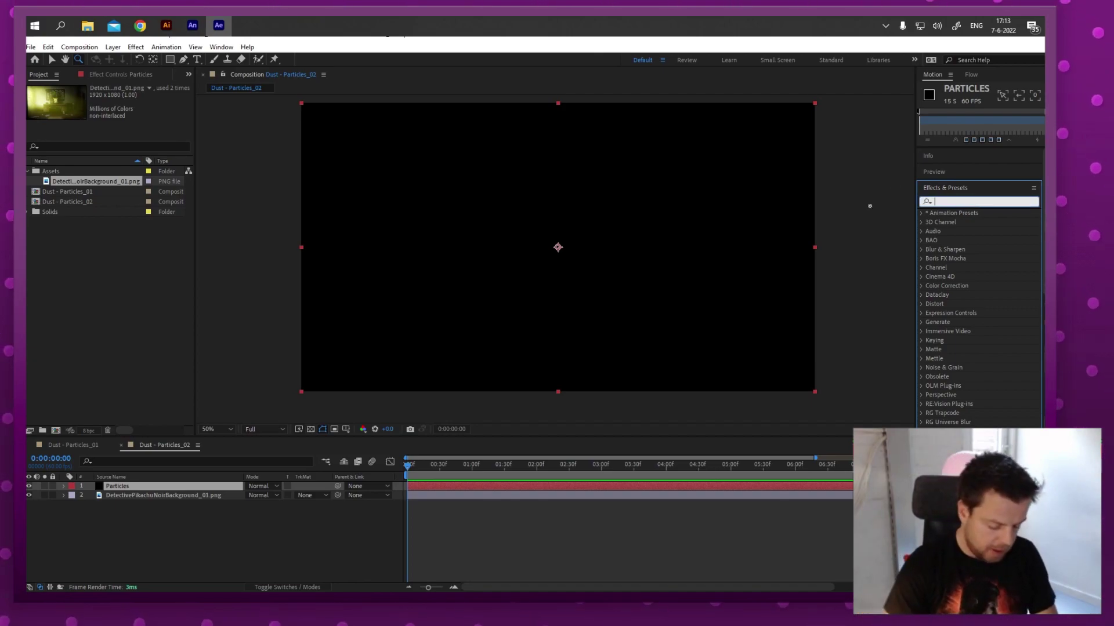
pyautogui.write('part')
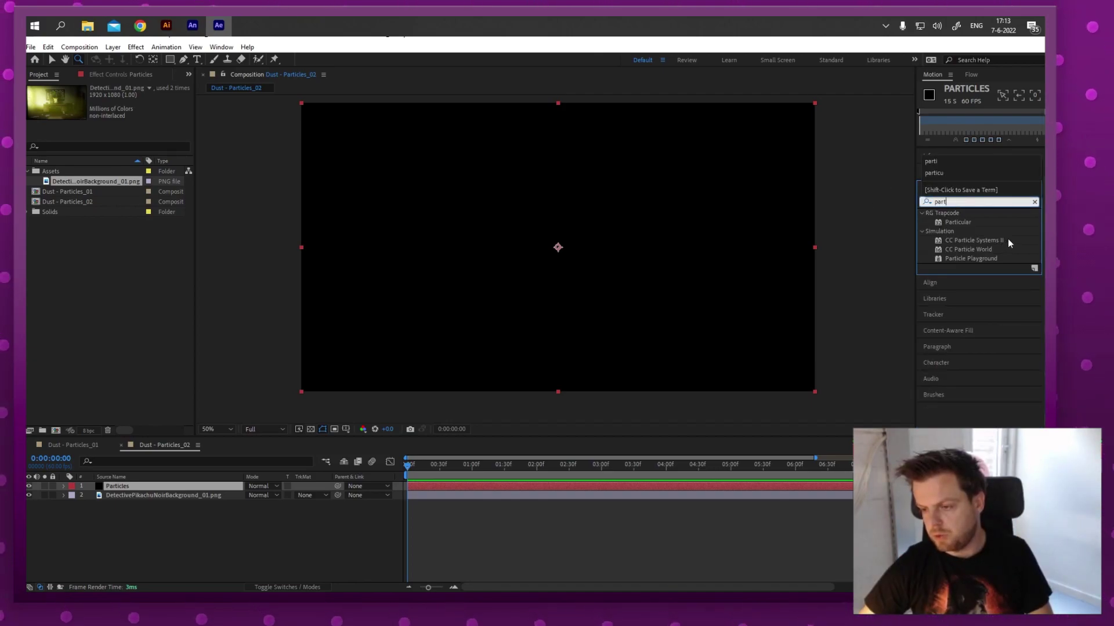
pyautogui.click(967, 222)
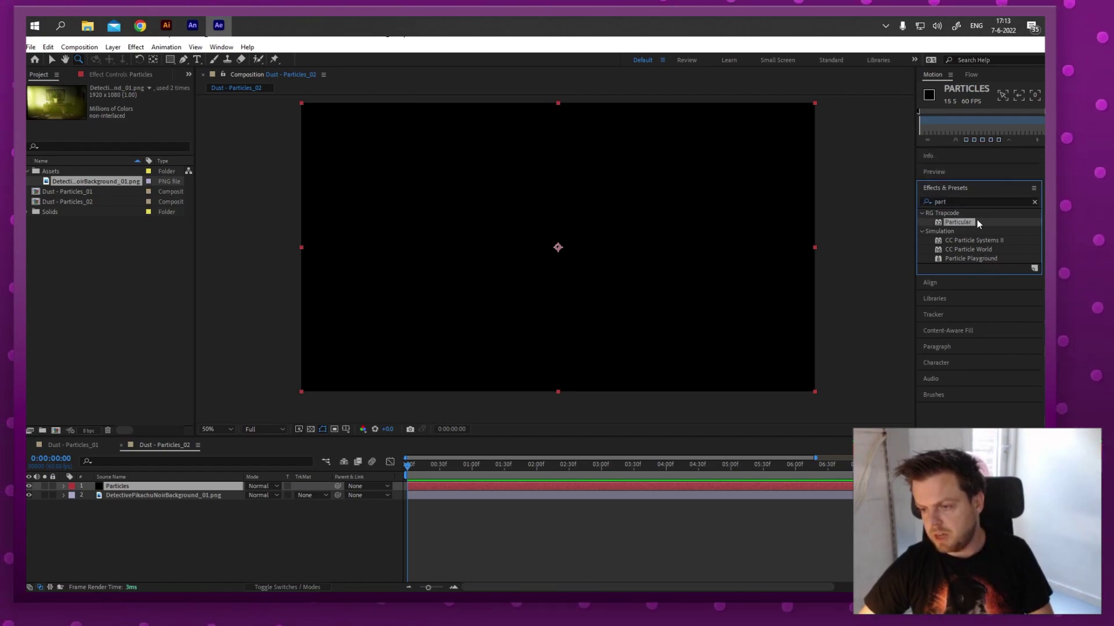
pyautogui.click(1008, 240)
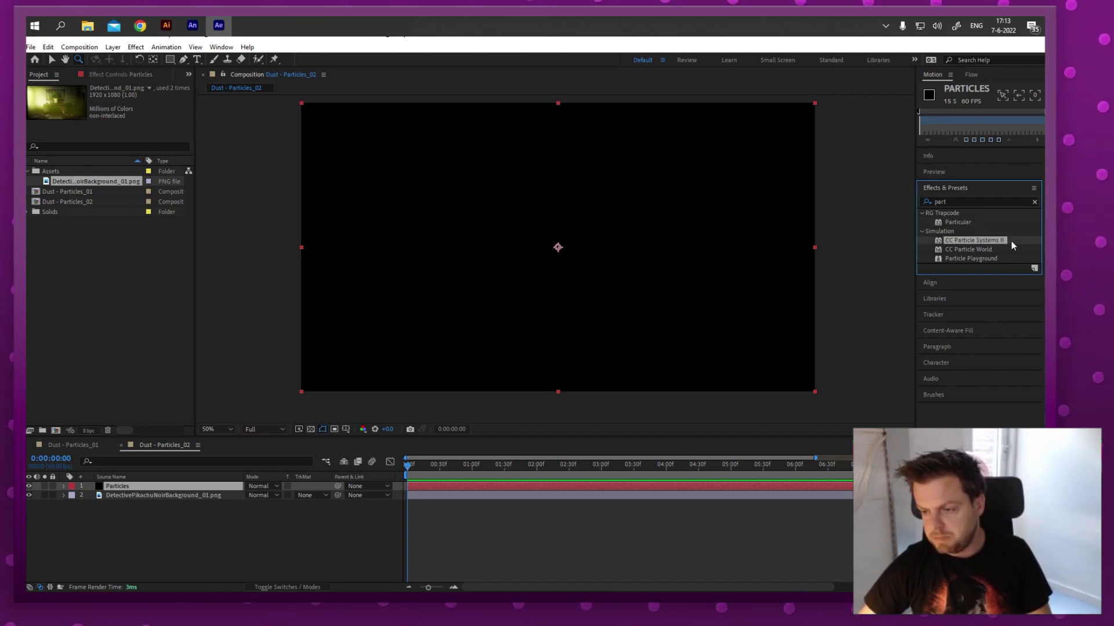
pyautogui.click(1007, 248)
pyautogui.click(1008, 259)
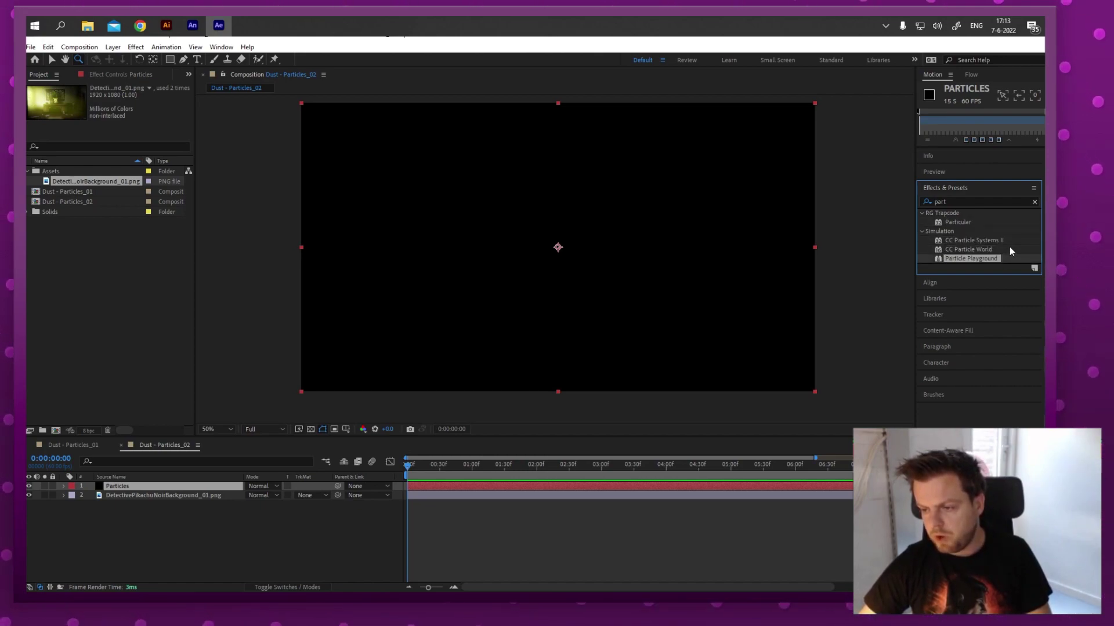
pyautogui.click(1009, 248)
pyautogui.click(1008, 240)
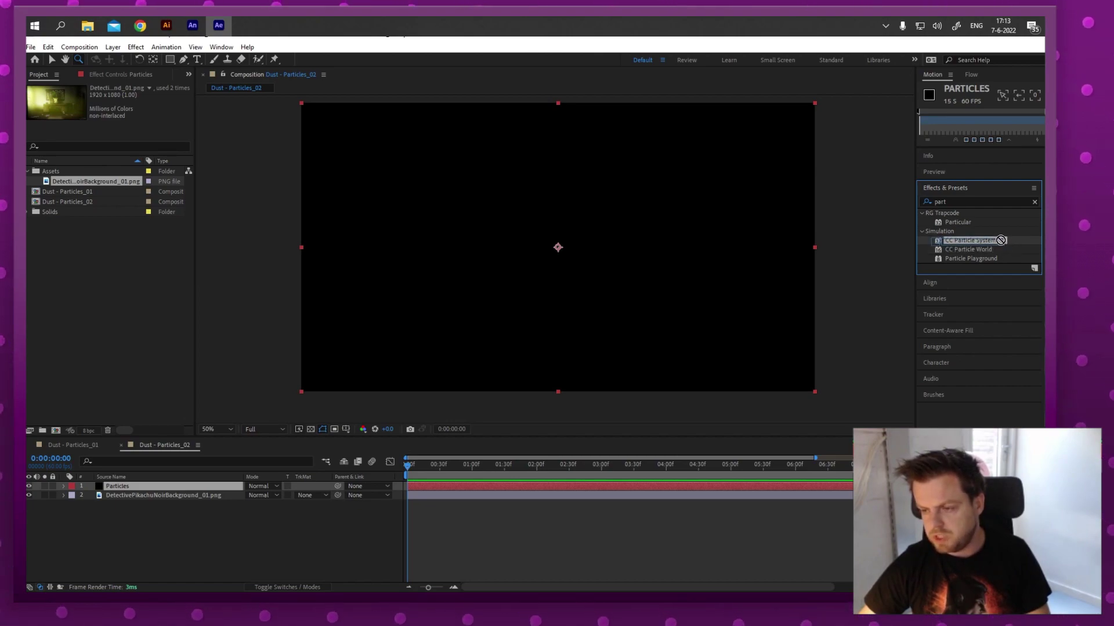
pyautogui.moveTo(1004, 239); pyautogui.dragTo(233, 490)
pyautogui.moveTo(409, 464); pyautogui.dragTo(569, 472)
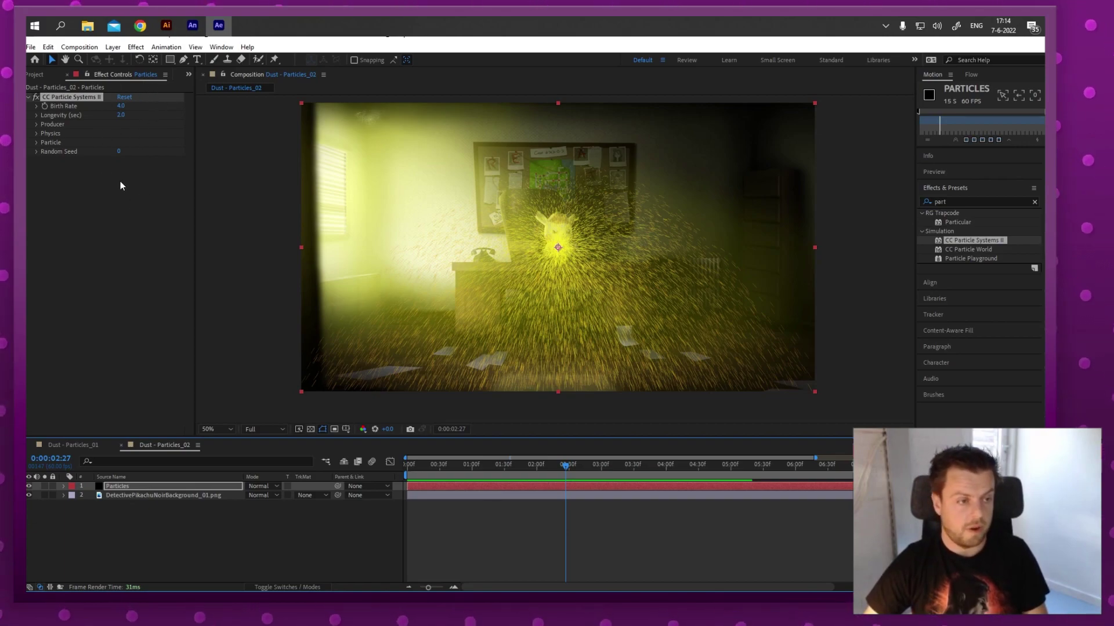
pyautogui.click(523, 542)
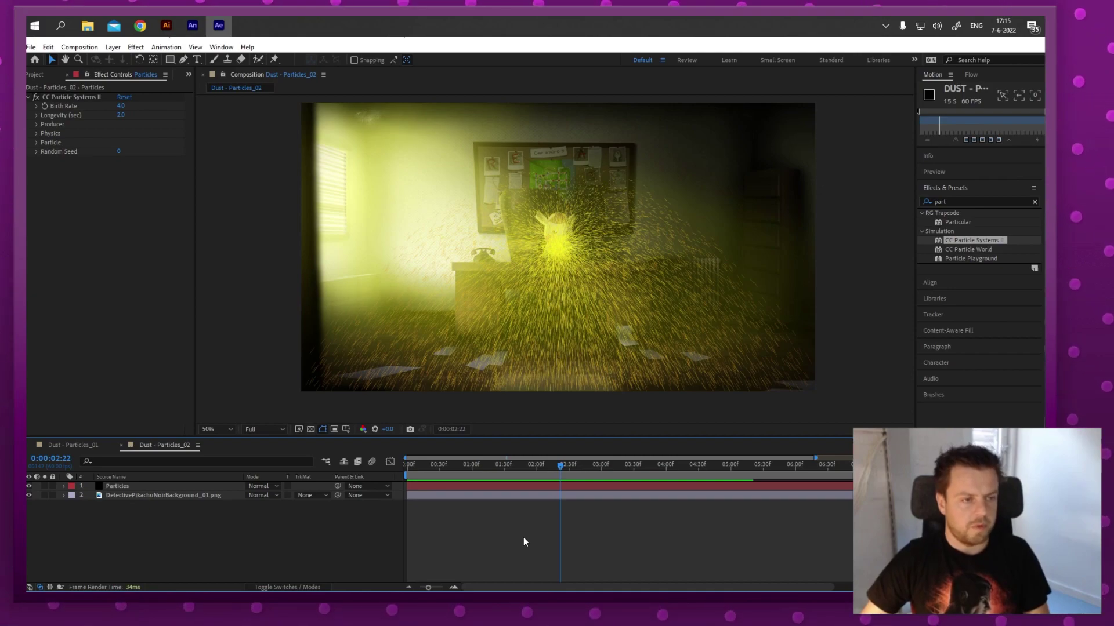
# Reduce the particle system's Birth Rate, trying 1 and settling on 0.3, and scrub the timeline to check it.
pyautogui.click(120, 106)
pyautogui.write('1')
pyautogui.press('Return')
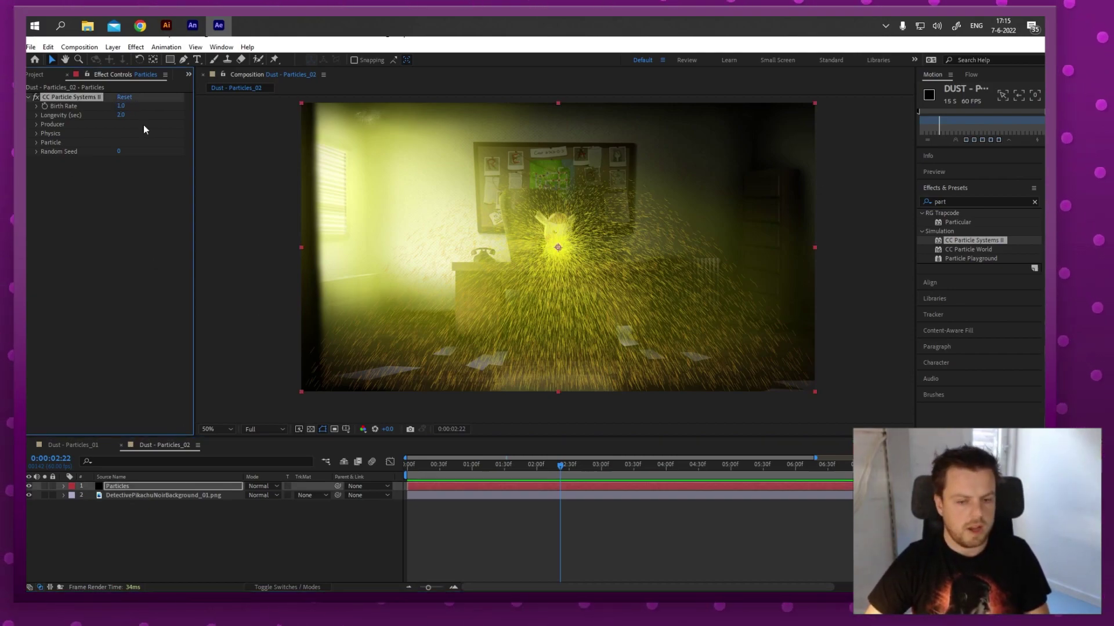
pyautogui.click(121, 106)
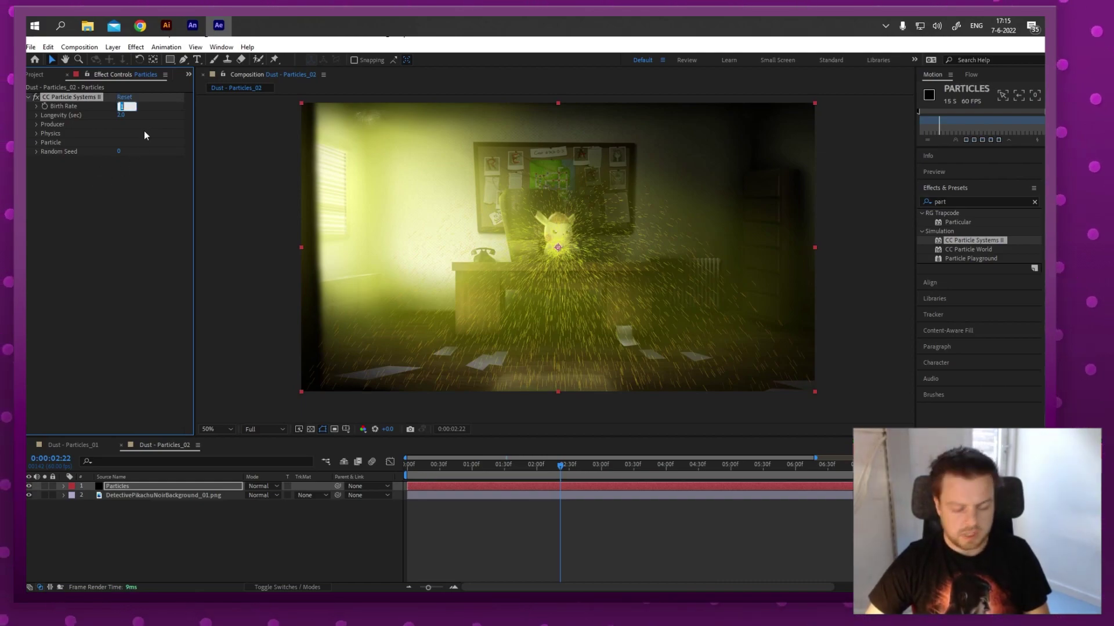
pyautogui.write('0.3')
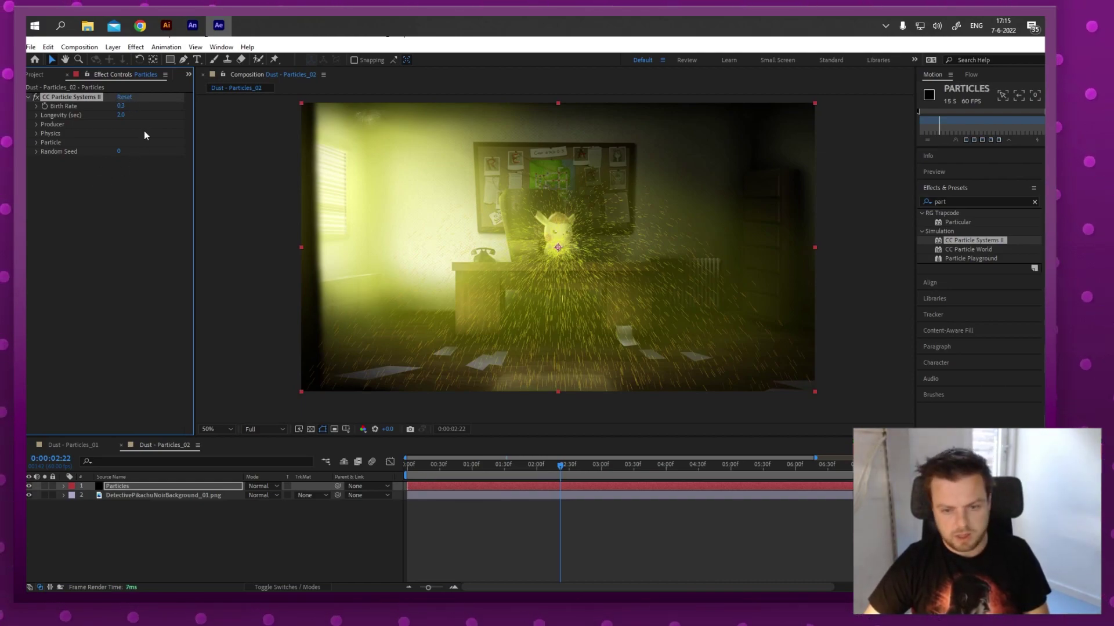
pyautogui.press('Return')
pyautogui.moveTo(467, 458); pyautogui.dragTo(551, 471)
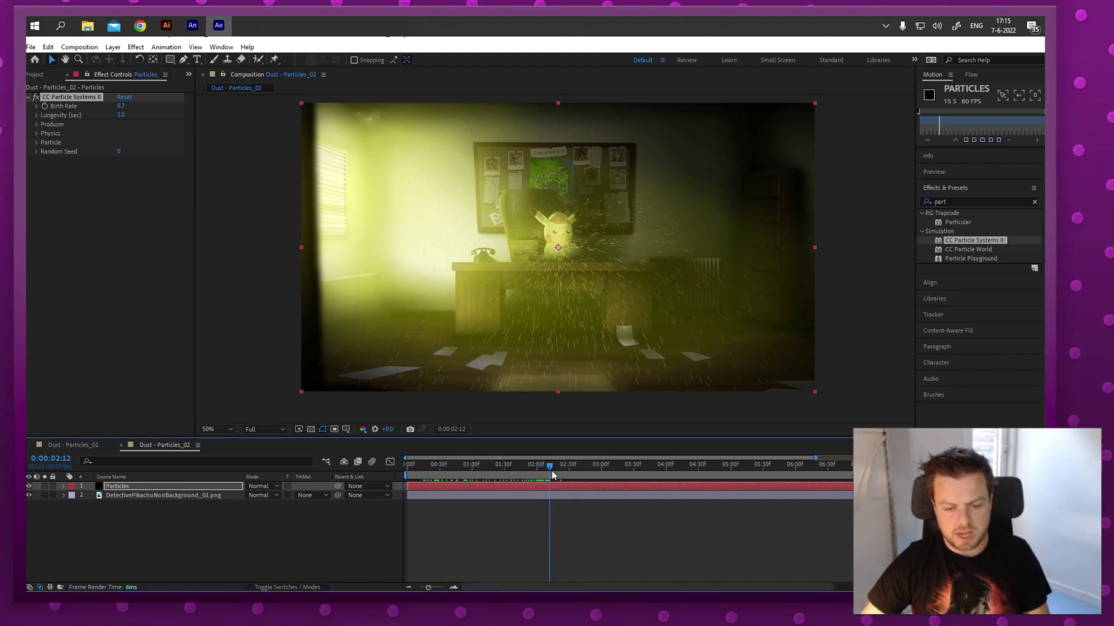
# Set the particles' Longevity to 20 seconds.
pyautogui.click(121, 115)
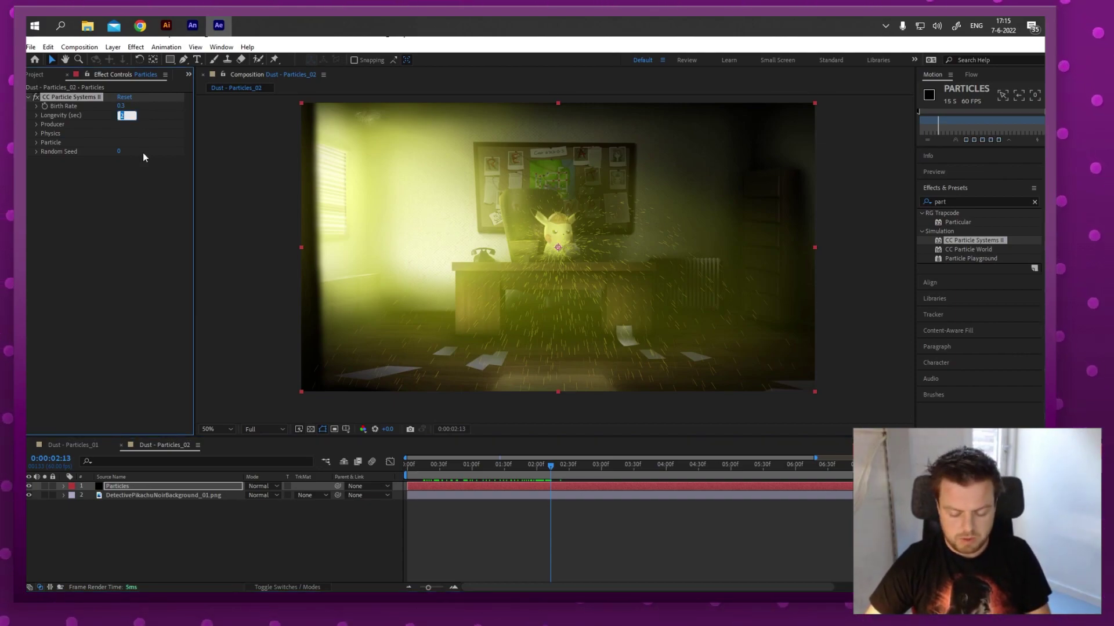
pyautogui.write('20')
pyautogui.press('Return')
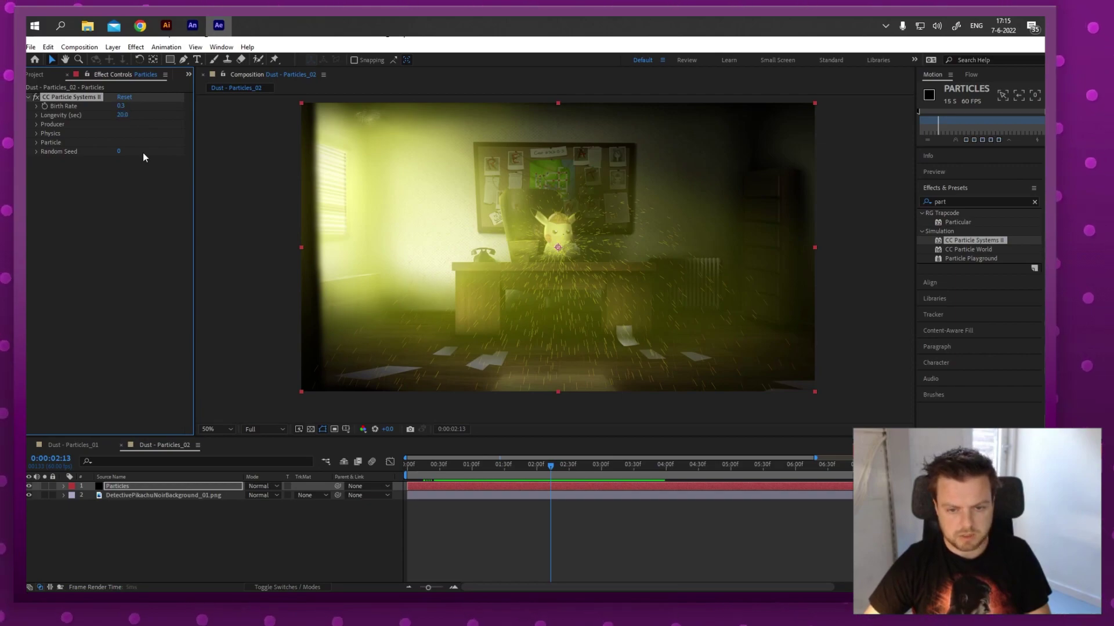
# Spread the Producer across the whole frame with Radius X about 230 and Radius Y about 100, and scrub to preview.
pyautogui.click(36, 124)
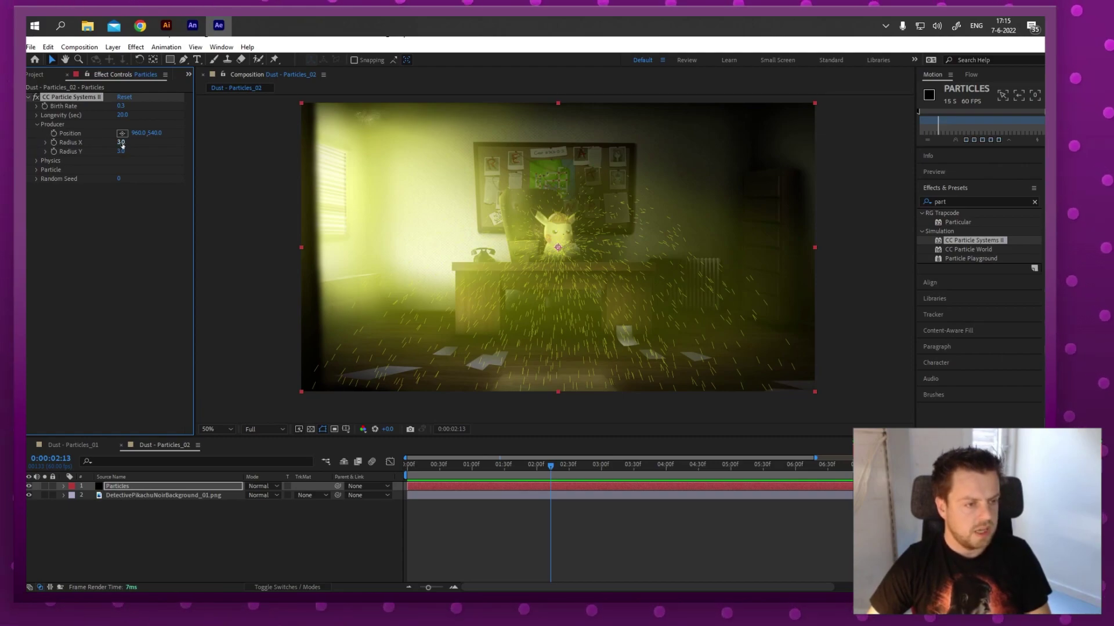
pyautogui.click(36, 161)
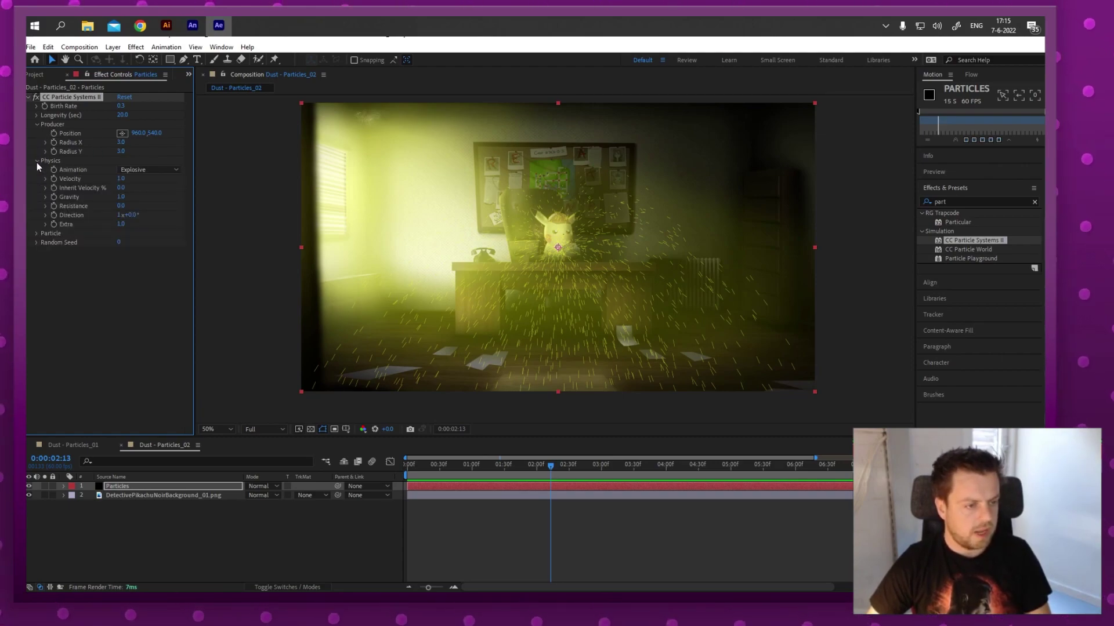
pyautogui.click(37, 233)
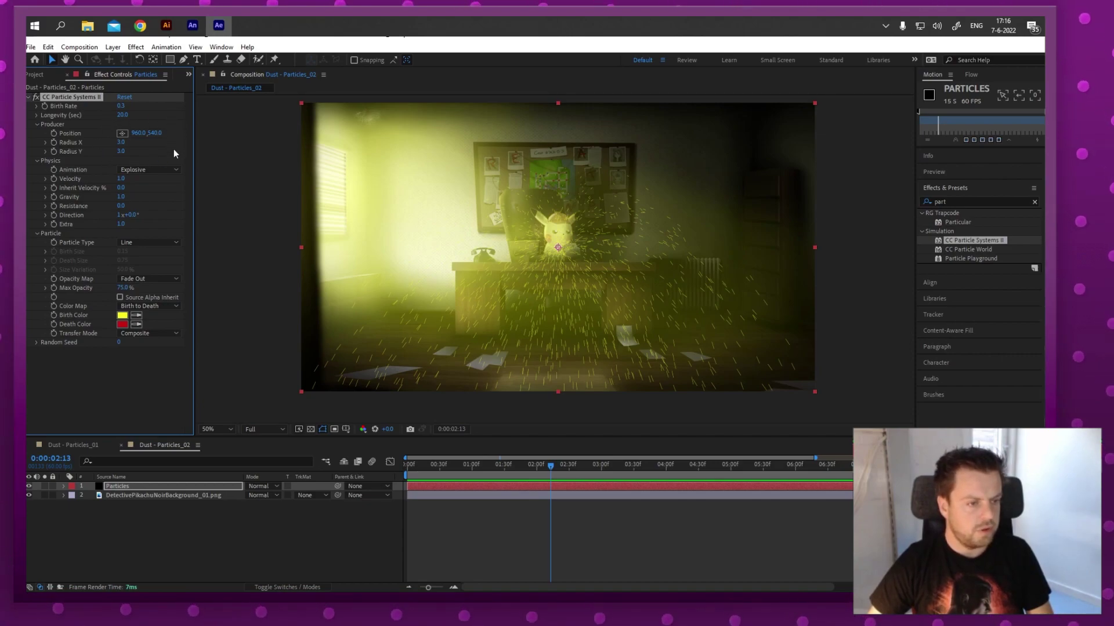
pyautogui.moveTo(121, 142); pyautogui.dragTo(235, 140)
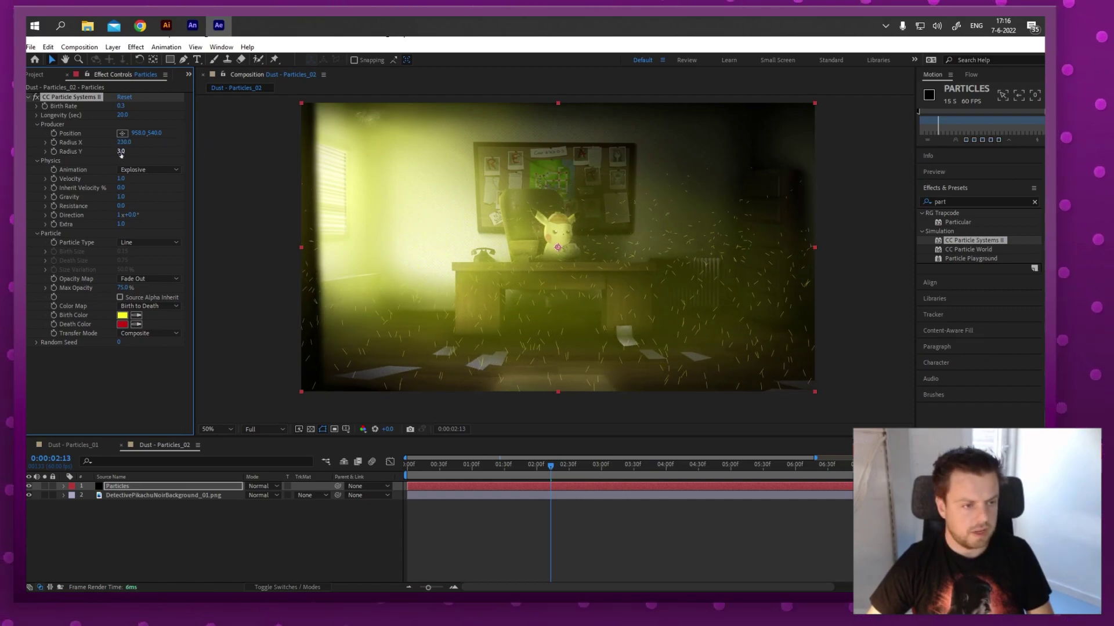
pyautogui.moveTo(121, 151); pyautogui.dragTo(166, 142)
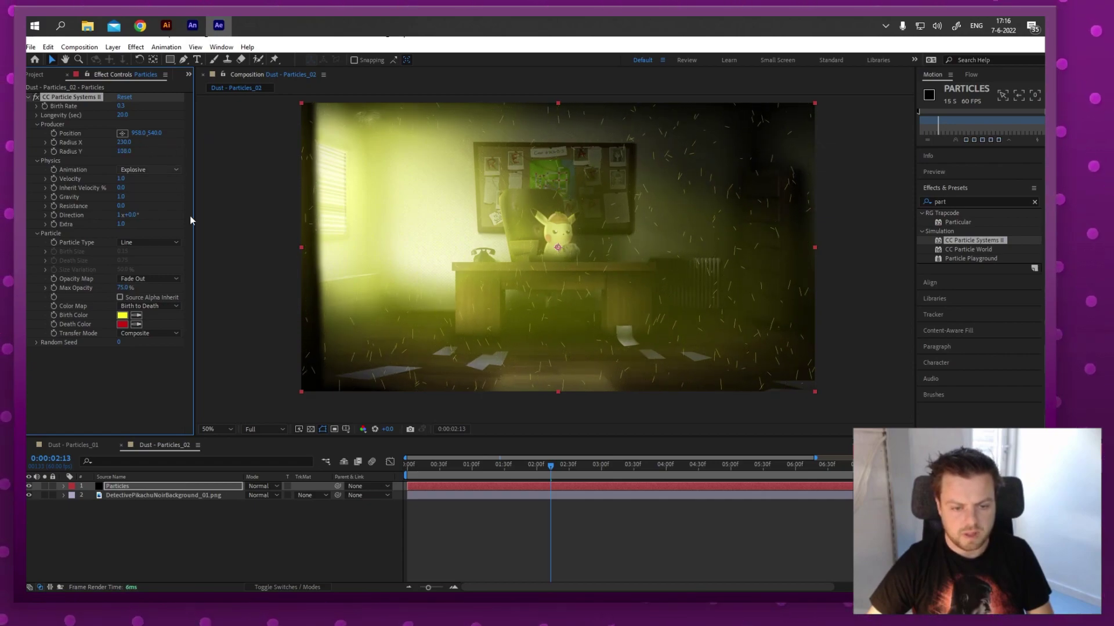
pyautogui.moveTo(414, 464); pyautogui.dragTo(584, 481)
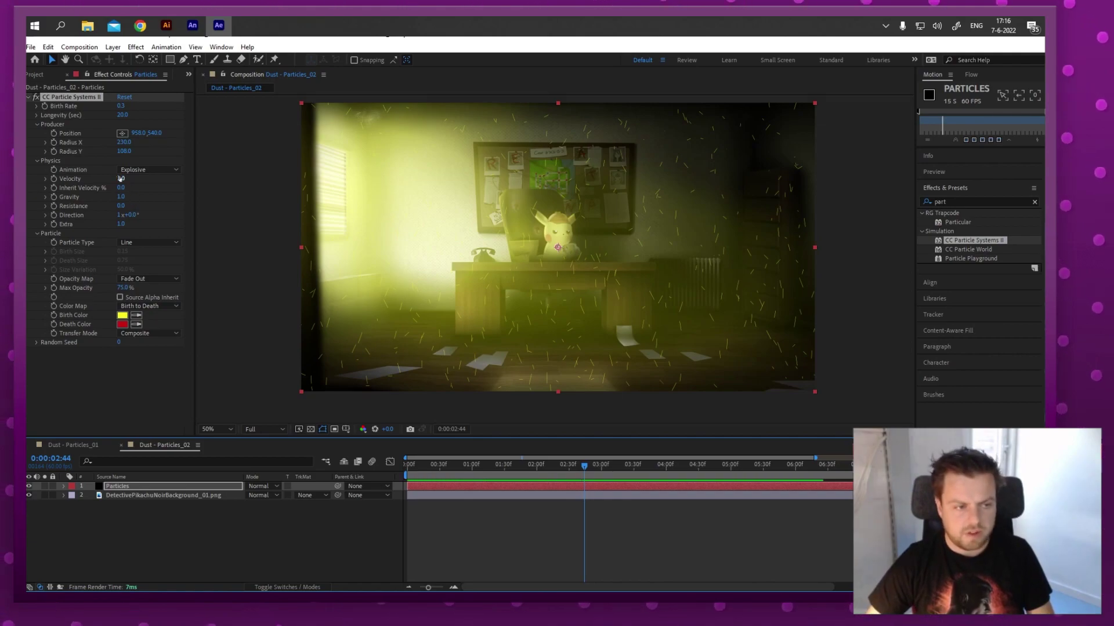
# Keep the Physics Animation on Explosive, set Velocity to 0.1, and play a preview of the particle motion.
pyautogui.click(51, 160)
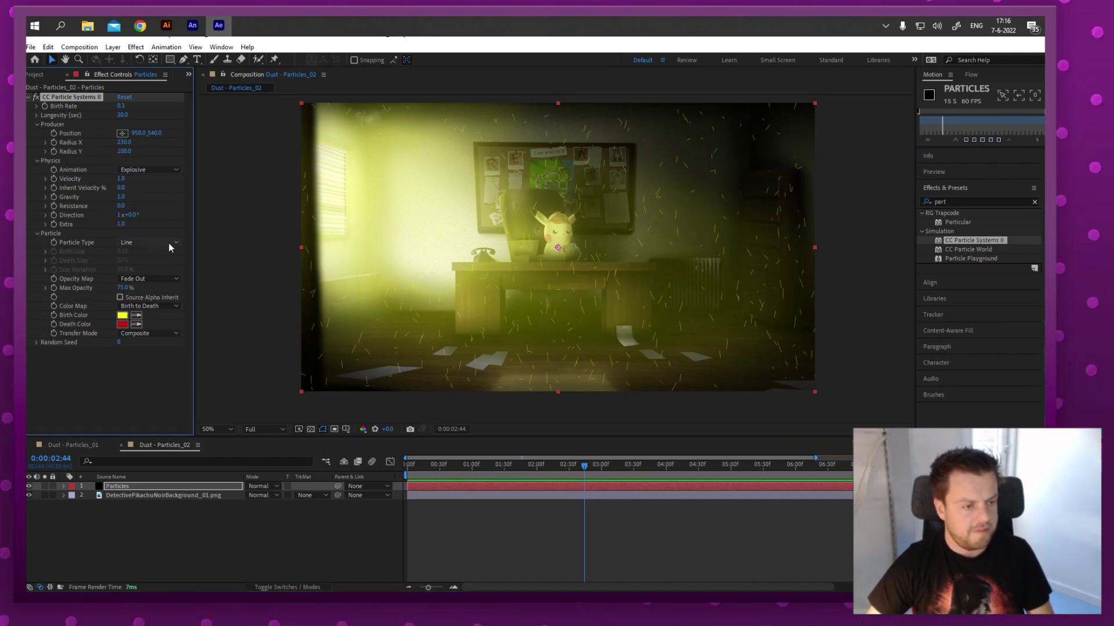
pyautogui.click(162, 169)
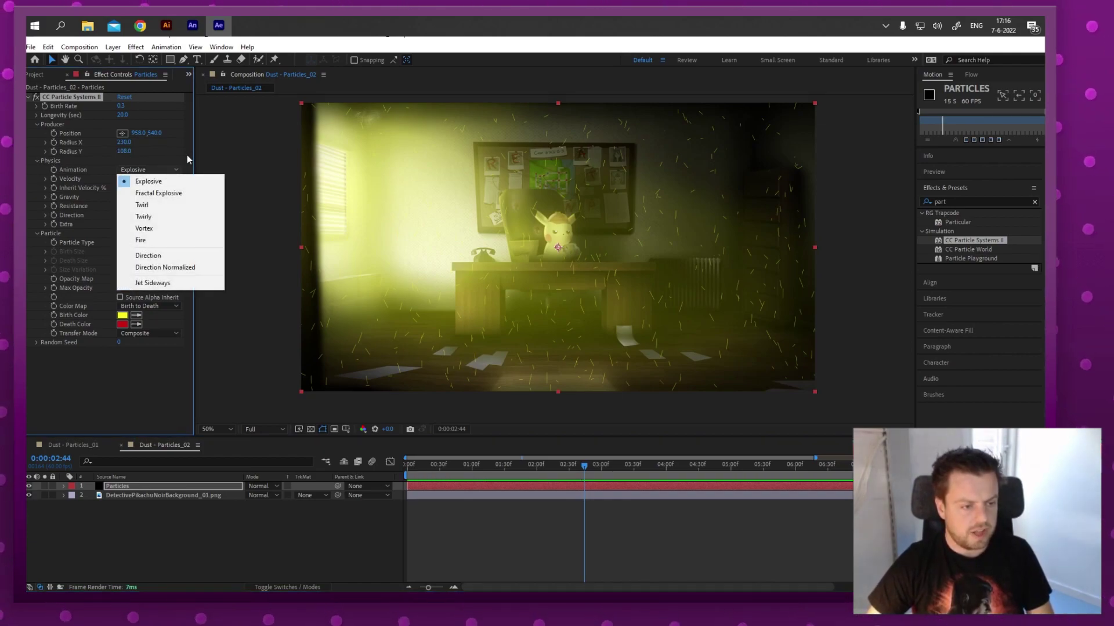
pyautogui.click(186, 182)
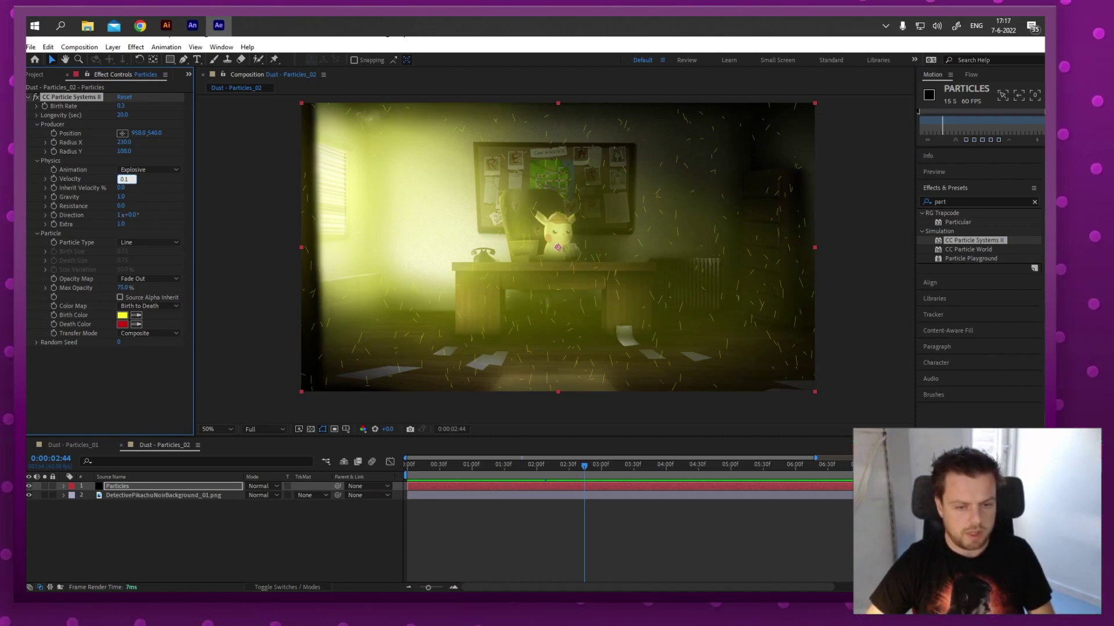
pyautogui.press('Return')
pyautogui.press('space')
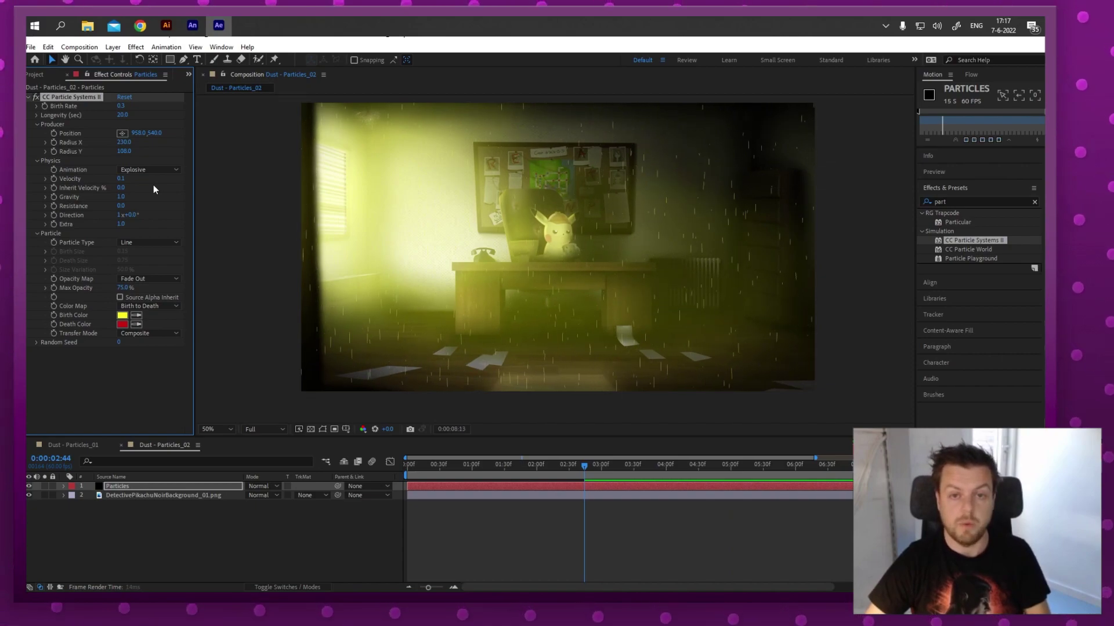
pyautogui.press('space')
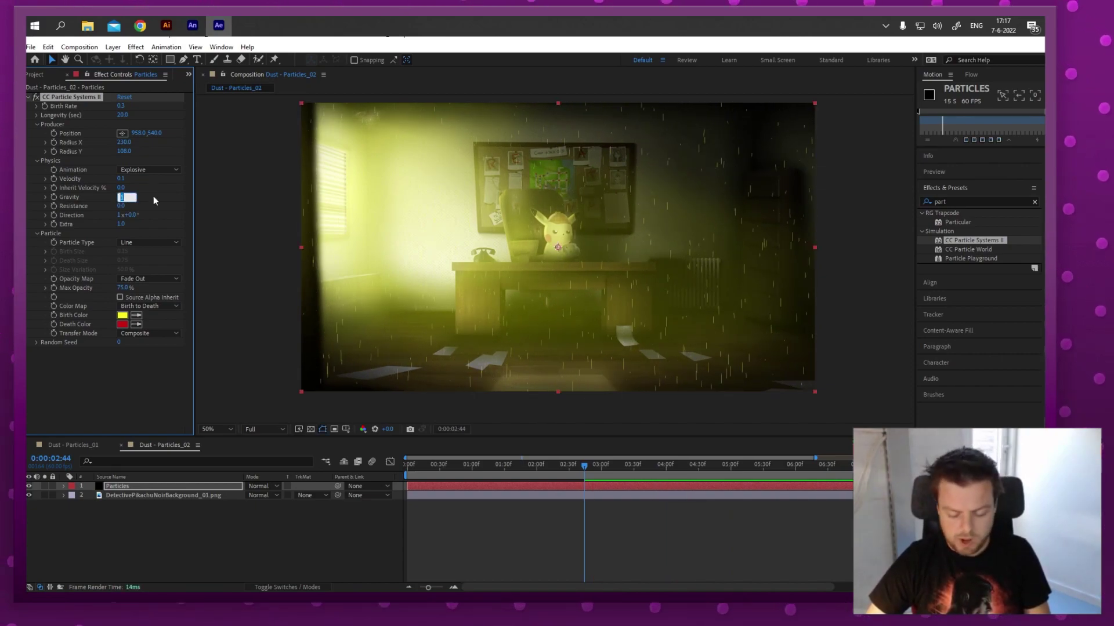
# Set the particles' Gravity to 0 and preview the motion.
pyautogui.write('0')
pyautogui.press('Return')
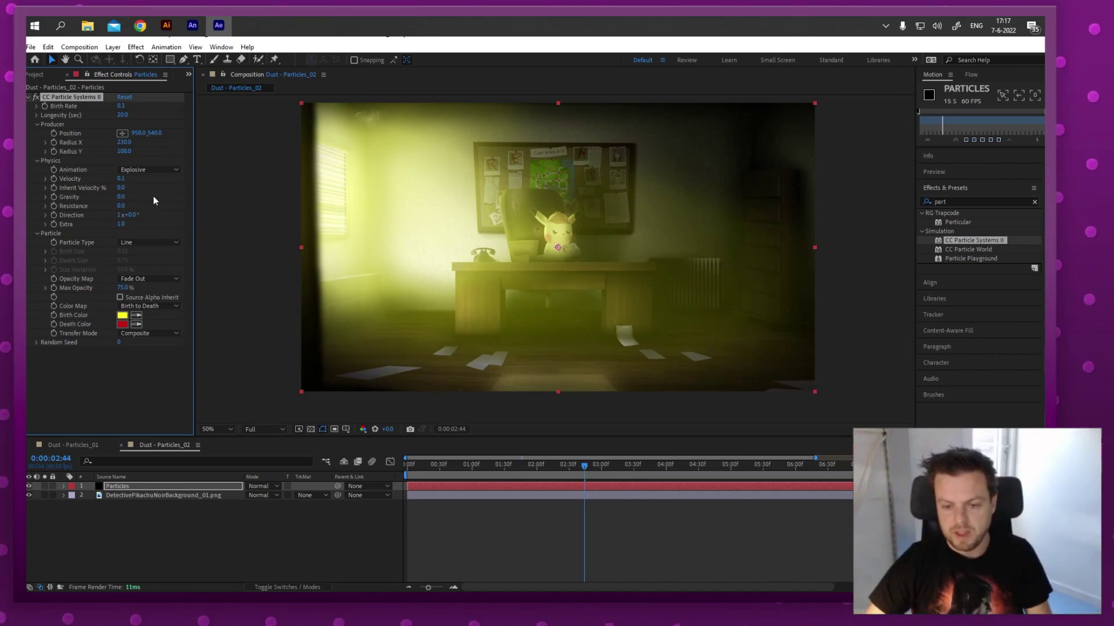
pyautogui.press('space')
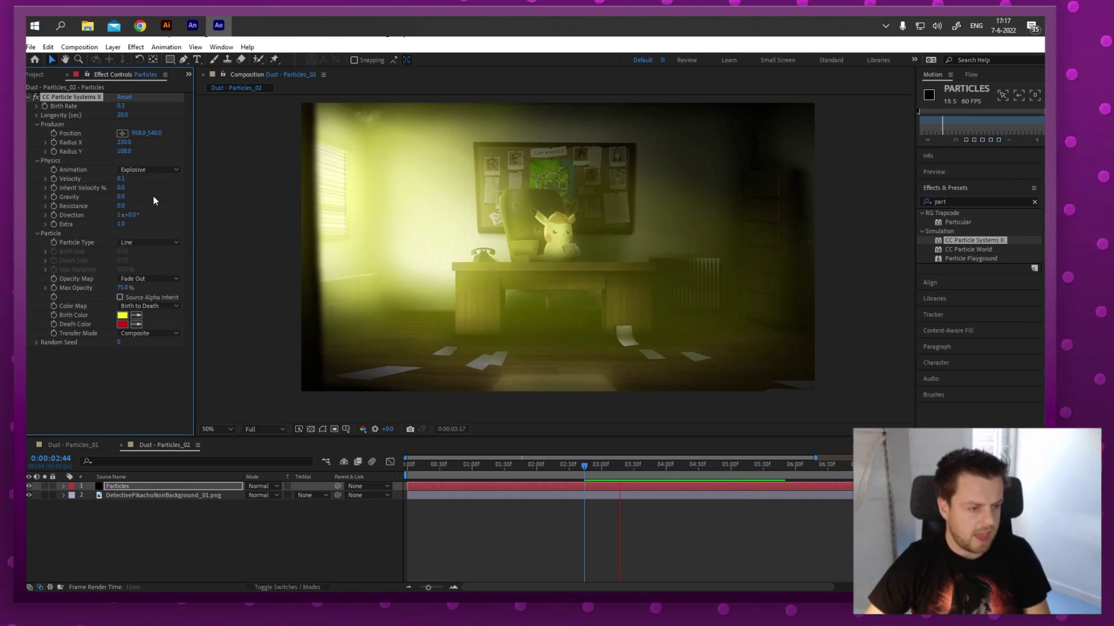
pyautogui.press('space')
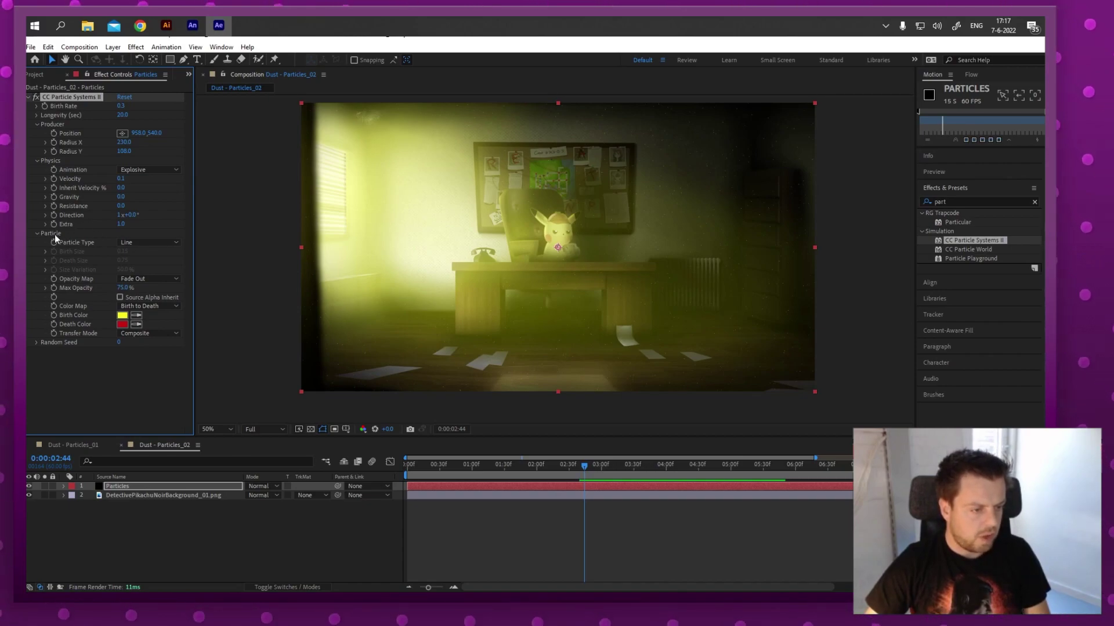
# Change the Particle Type to Faded Sphere, with Birth Size 0.05 and Death Size 0.2.
pyautogui.click(154, 243)
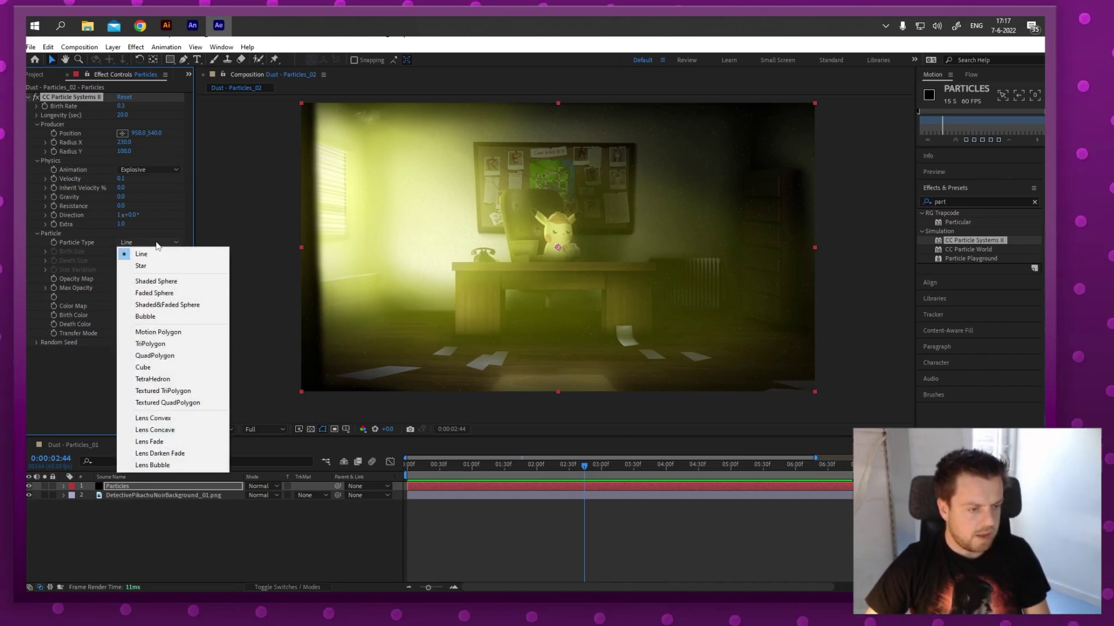
pyautogui.click(187, 294)
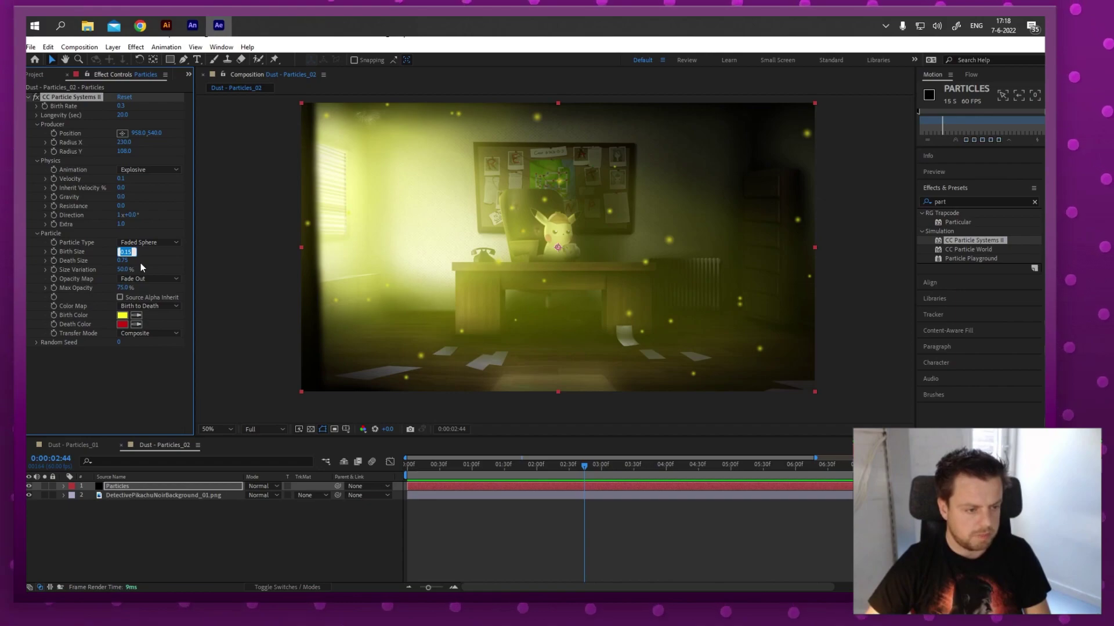
pyautogui.write('0.0')
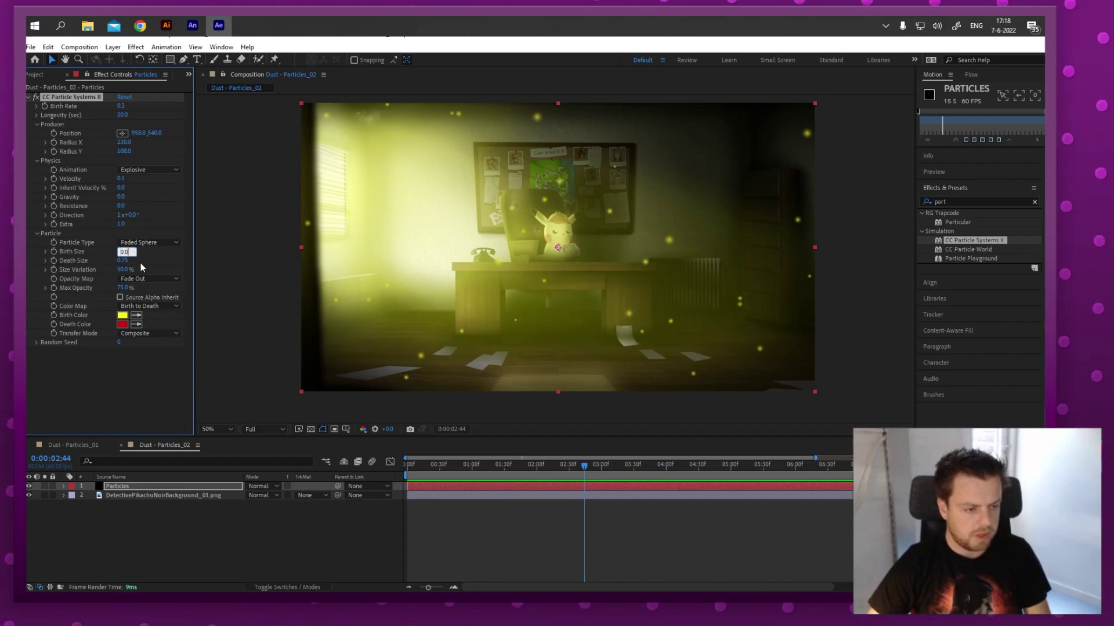
pyautogui.write('5')
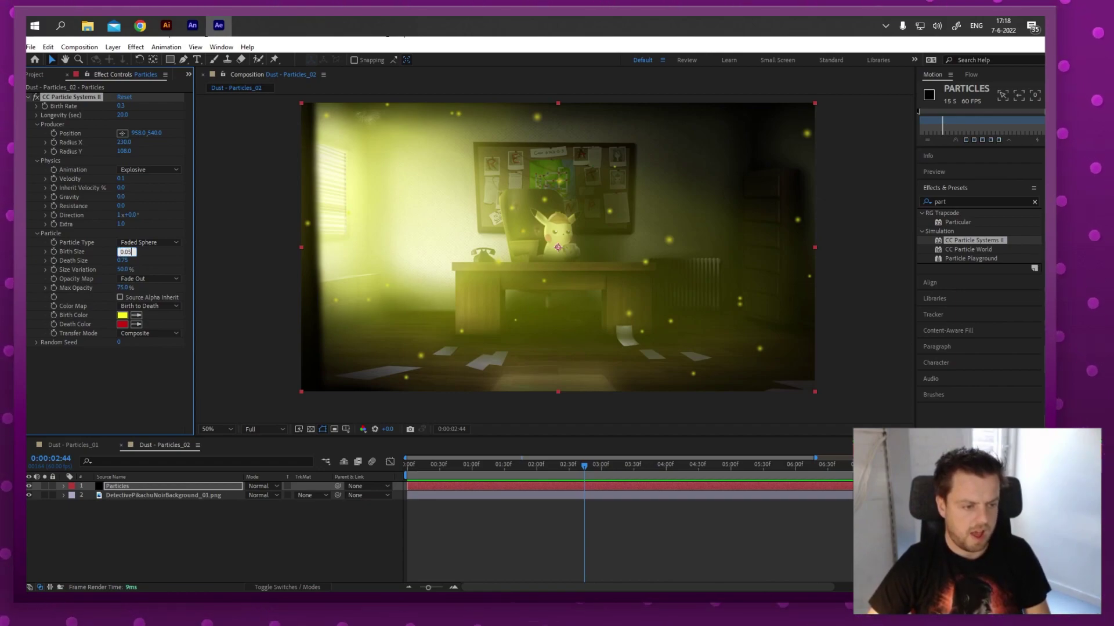
pyautogui.press('Tab')
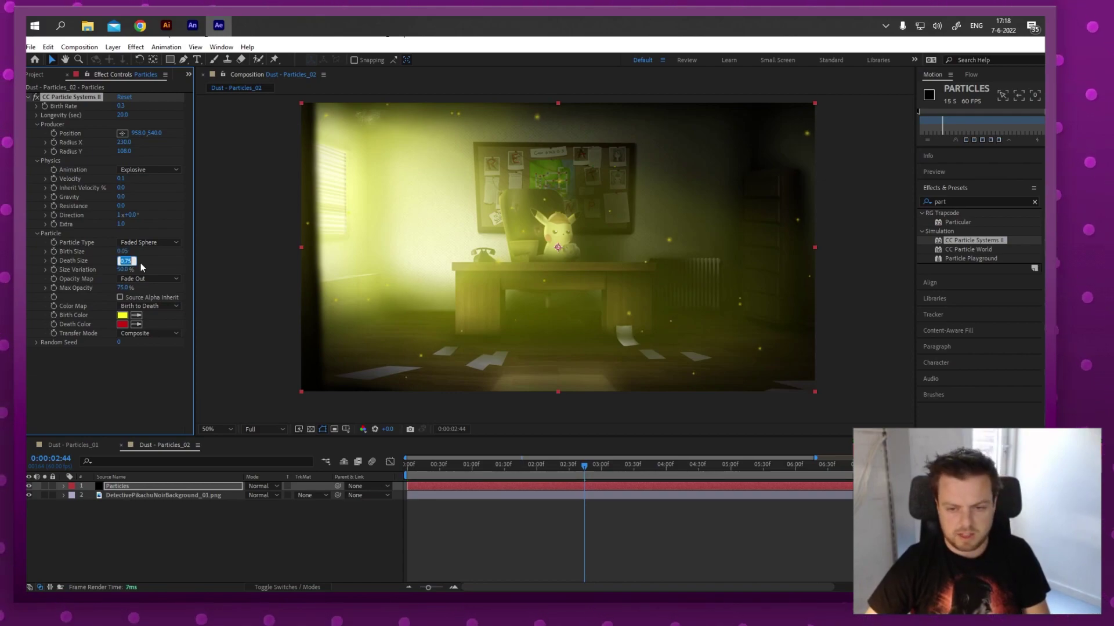
pyautogui.write('0.')
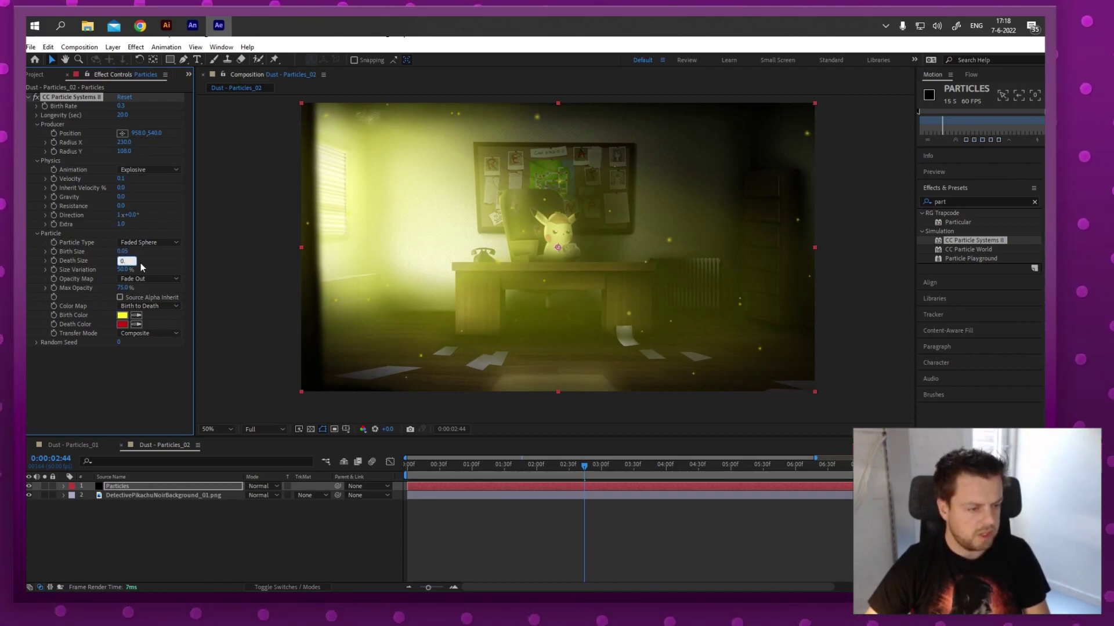
pyautogui.write('2')
pyautogui.press('Return')
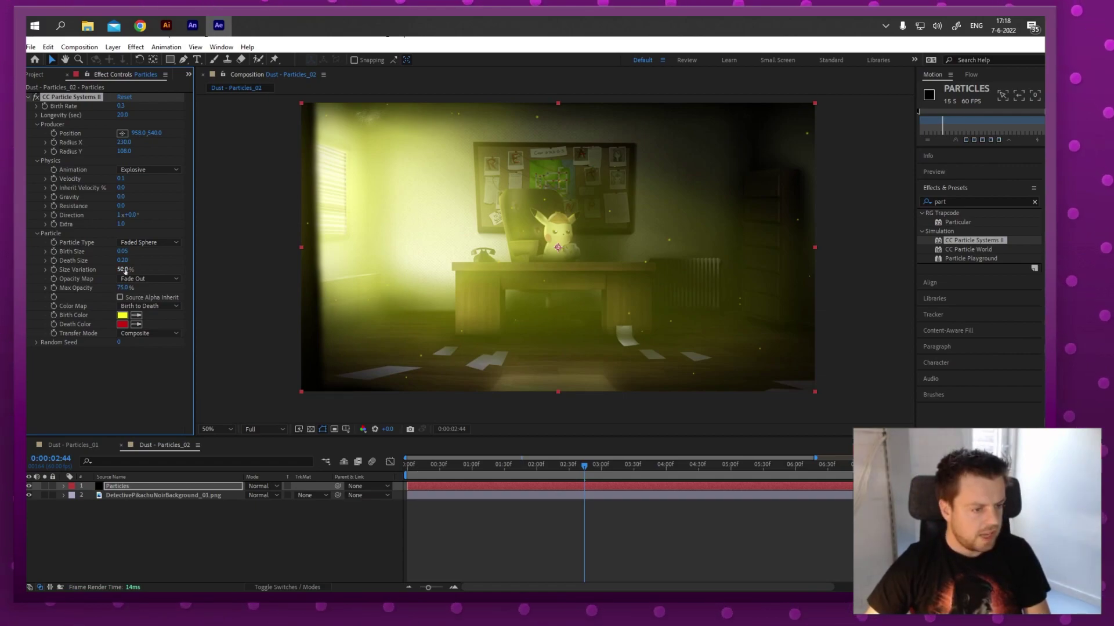
# Raise the particles' Size Variation to 100% and set the Opacity Map to Fade In and Out.
pyautogui.moveTo(124, 269); pyautogui.dragTo(142, 266)
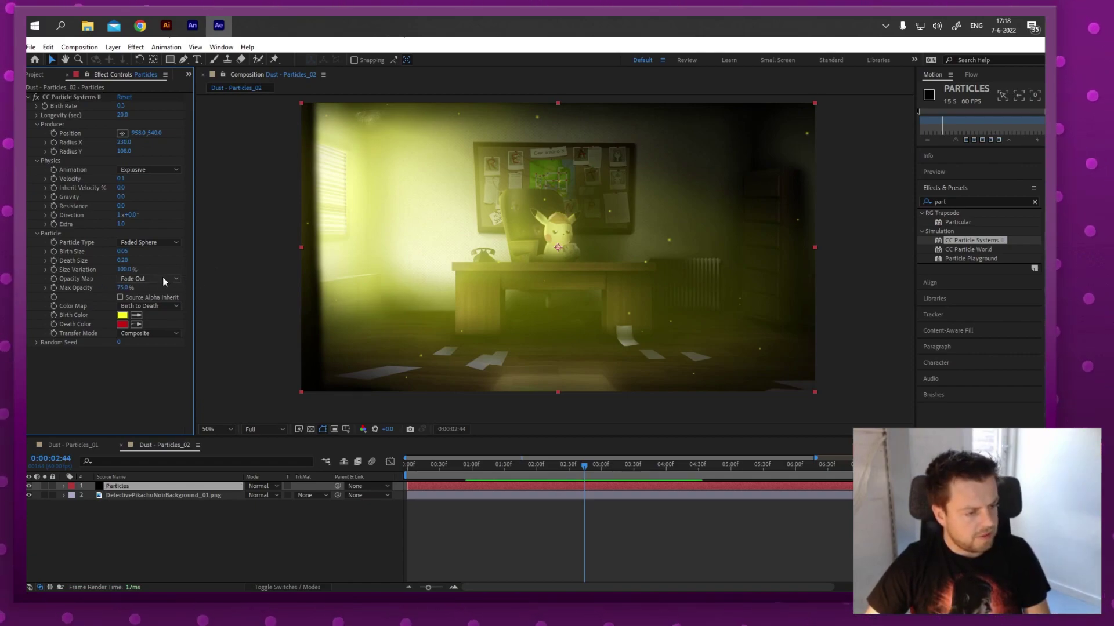
pyautogui.click(162, 279)
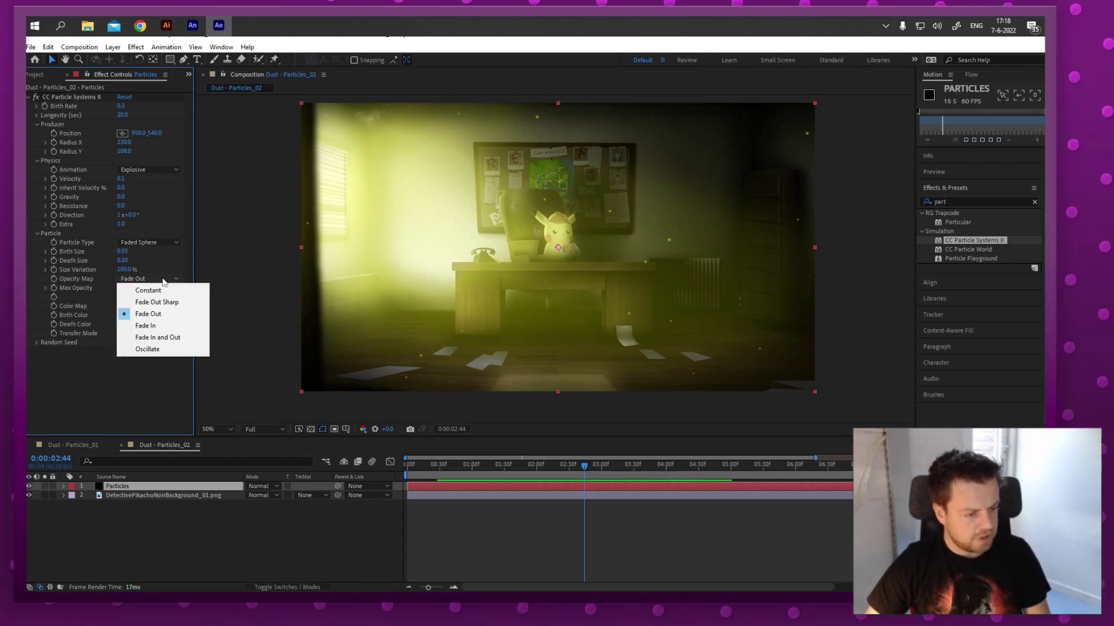
pyautogui.click(185, 337)
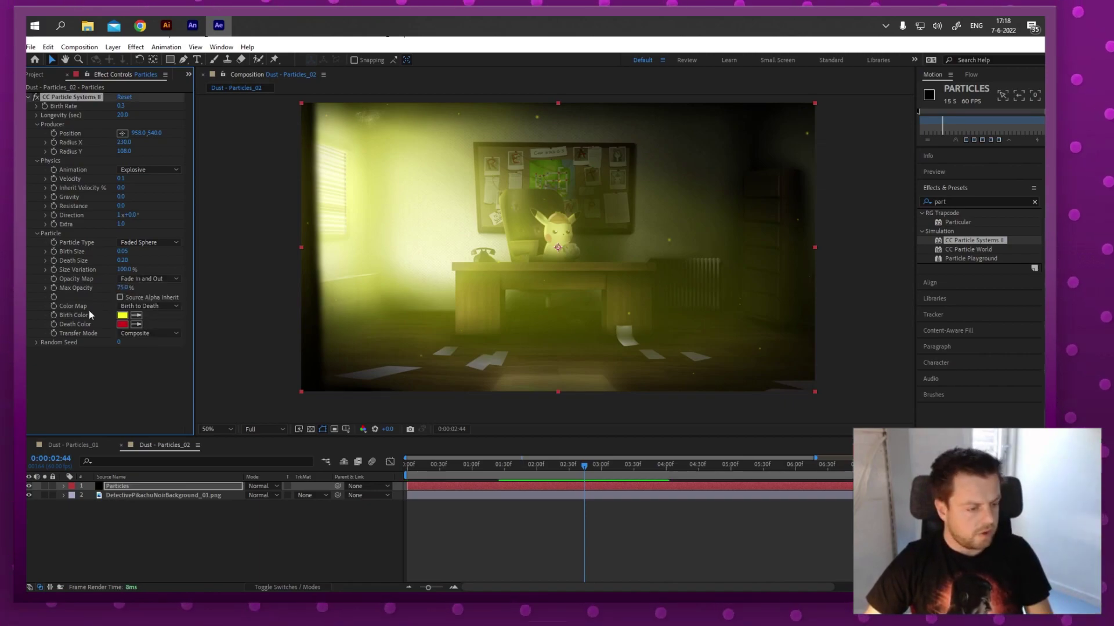
# Change the particles' Birth Color to the near-white FAFAFA.
pyautogui.click(123, 316)
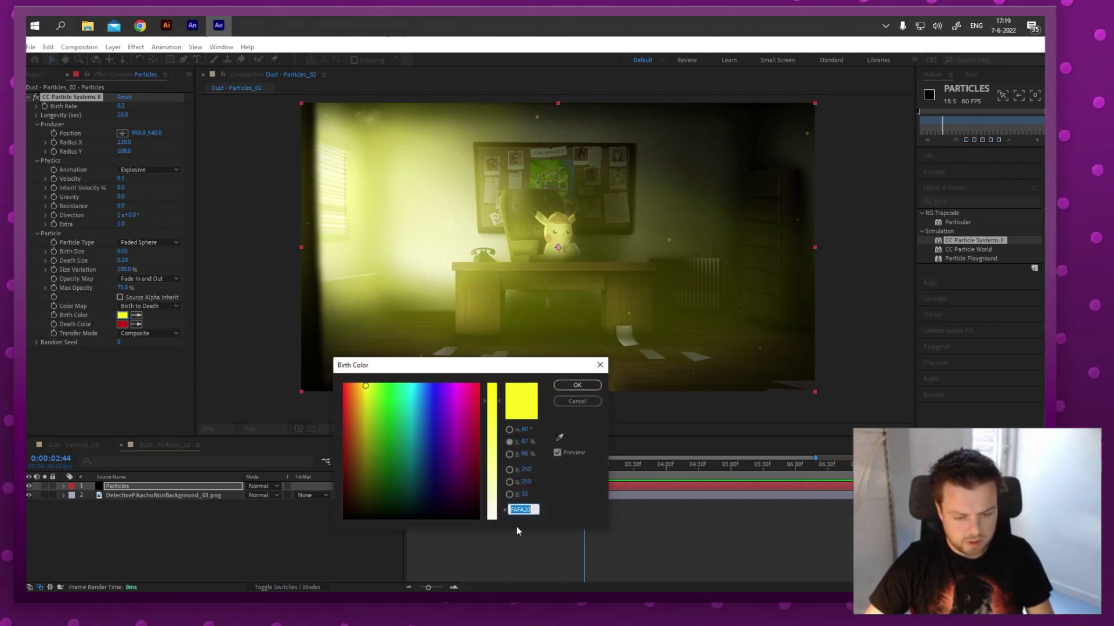
pyautogui.click(492, 516)
pyautogui.click(492, 522)
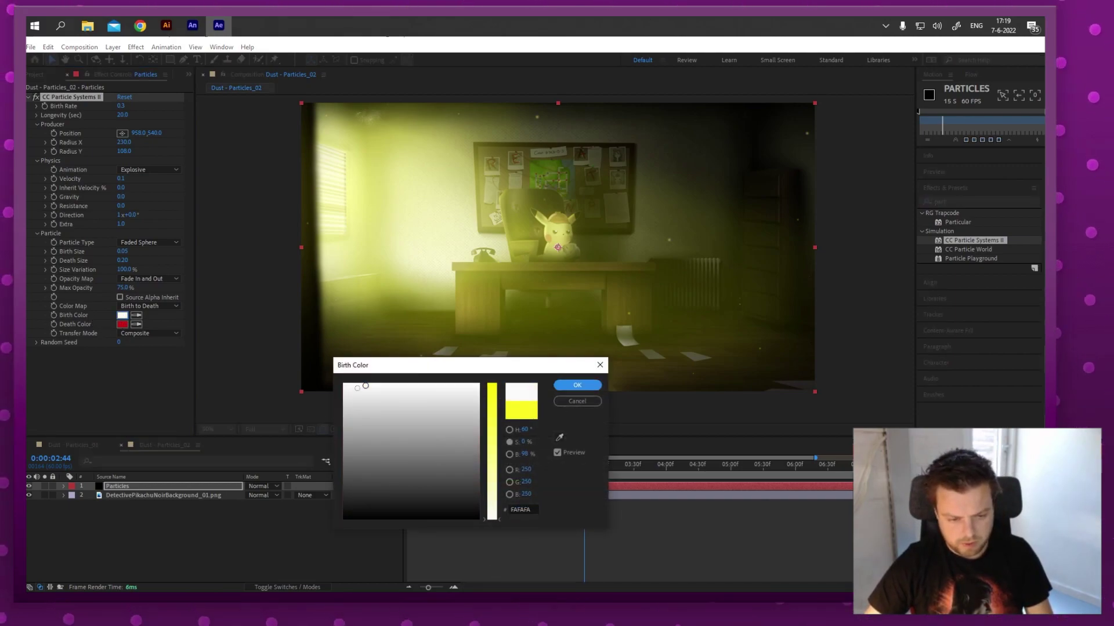
pyautogui.press('Return')
# Change the particles' Death Color to pure white FFFFFF.
pyautogui.click(122, 325)
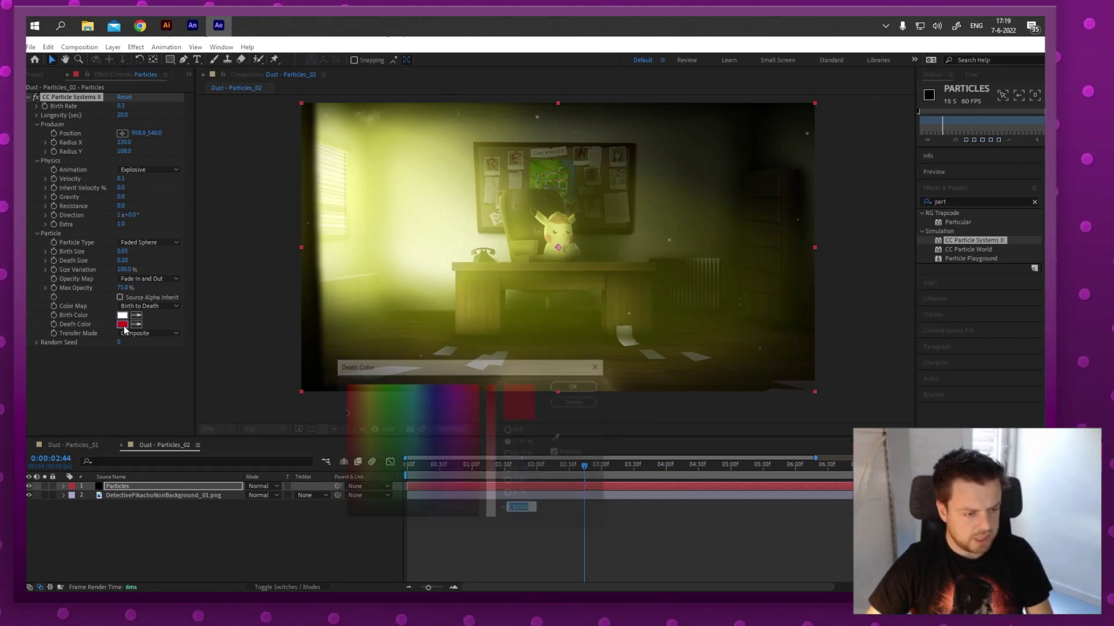
pyautogui.click(489, 493)
pyautogui.click(491, 519)
pyautogui.click(416, 384)
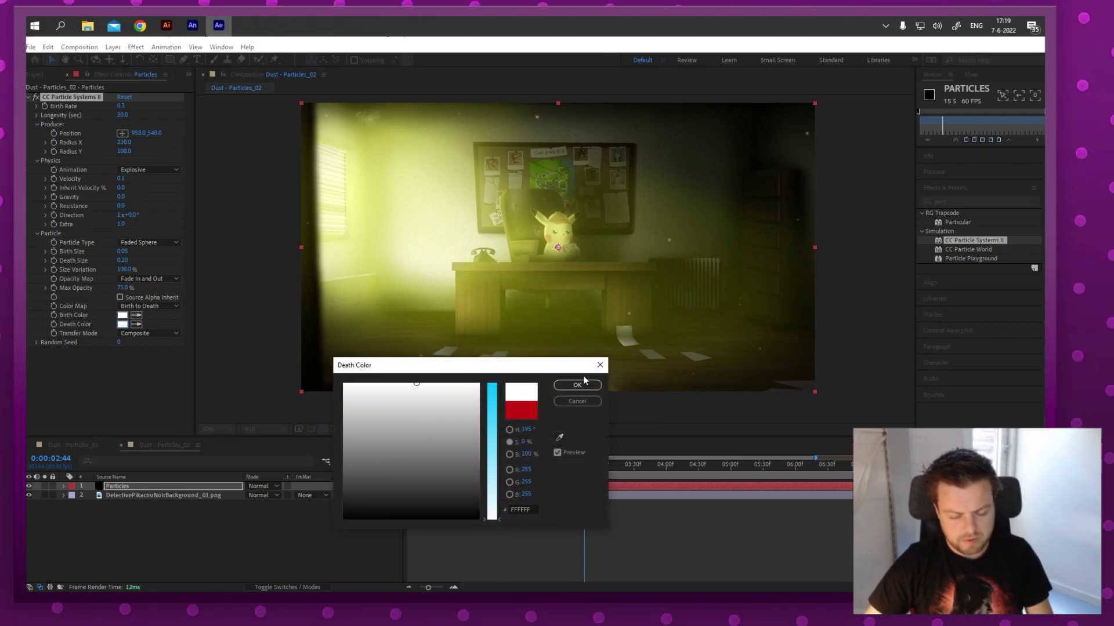
pyautogui.click(578, 385)
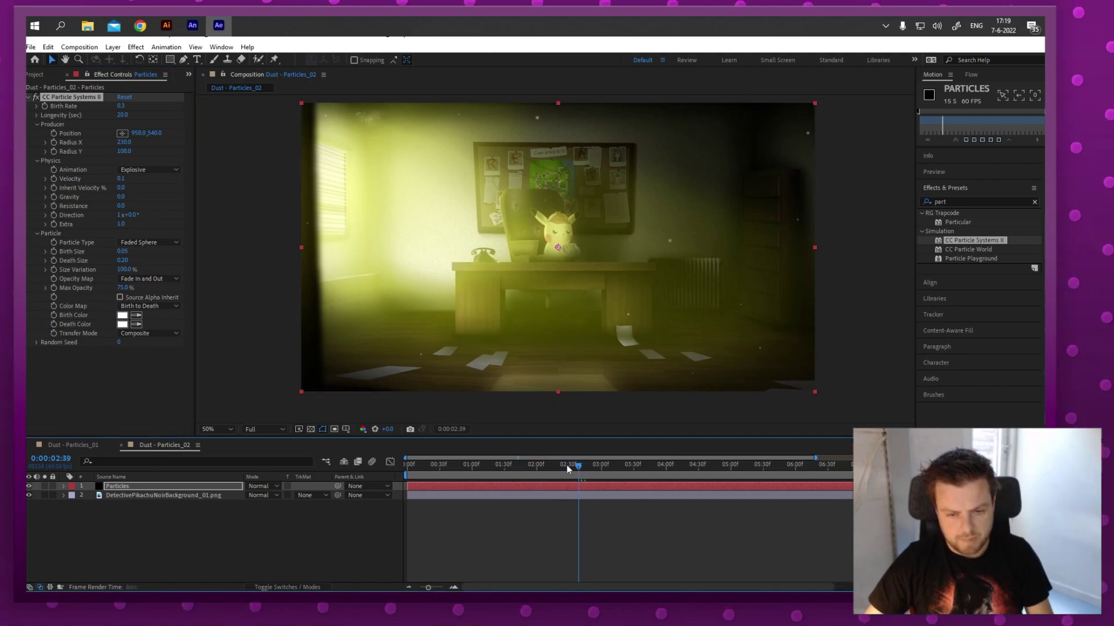
# Scrub through the timeline and play a preview to check the look and speed of the white particles.
pyautogui.moveTo(584, 465); pyautogui.dragTo(967, 473)
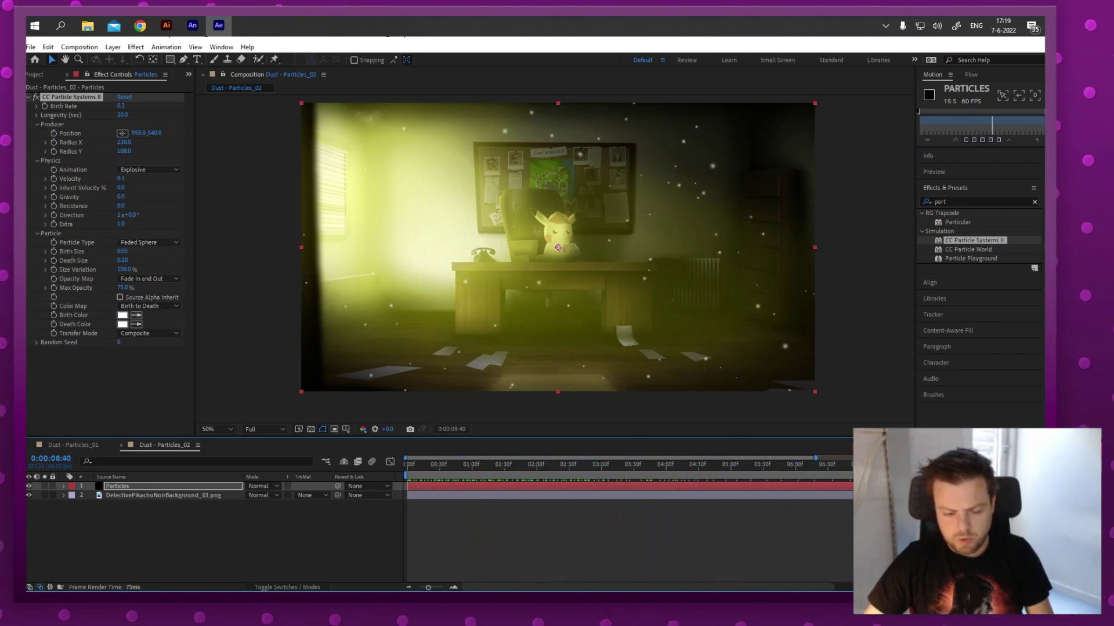
pyautogui.click(406, 587)
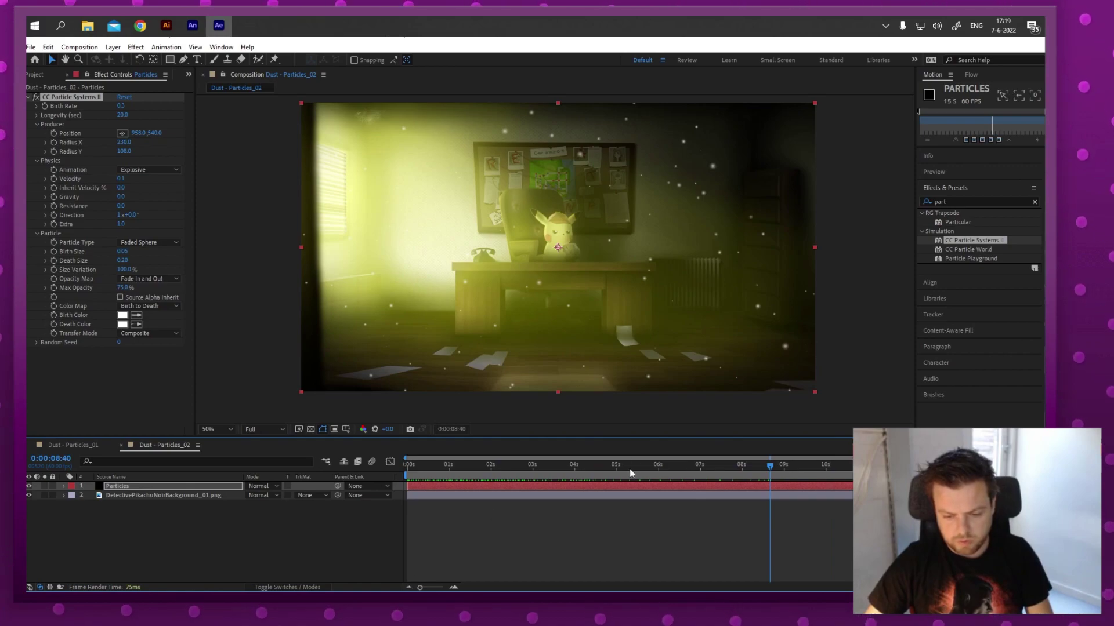
pyautogui.moveTo(629, 468); pyautogui.dragTo(578, 471)
pyautogui.press('space')
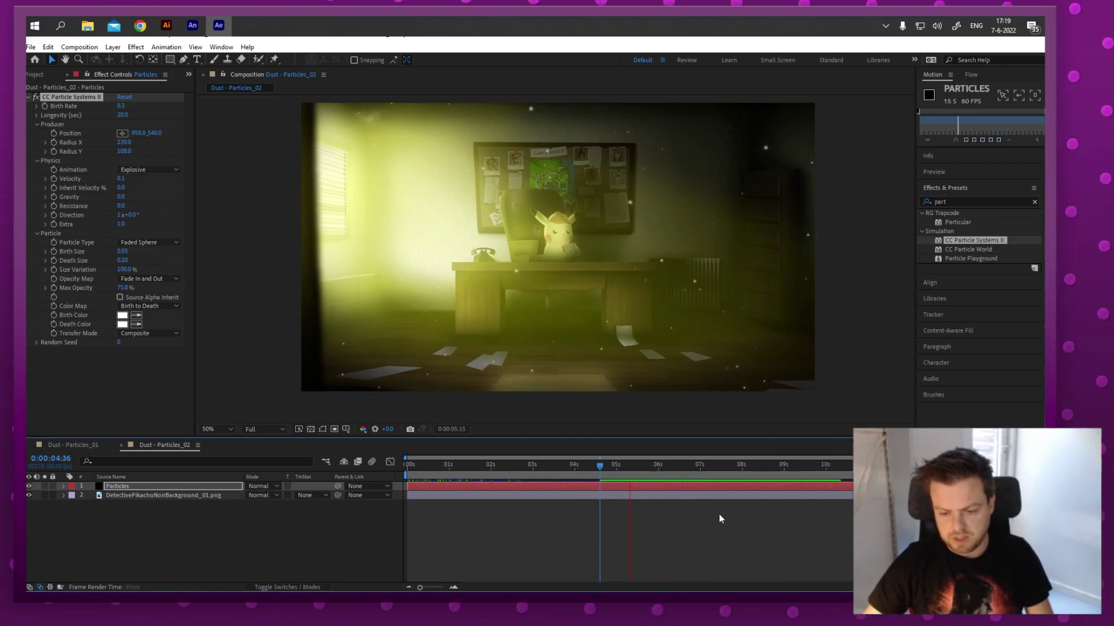
pyautogui.press('space')
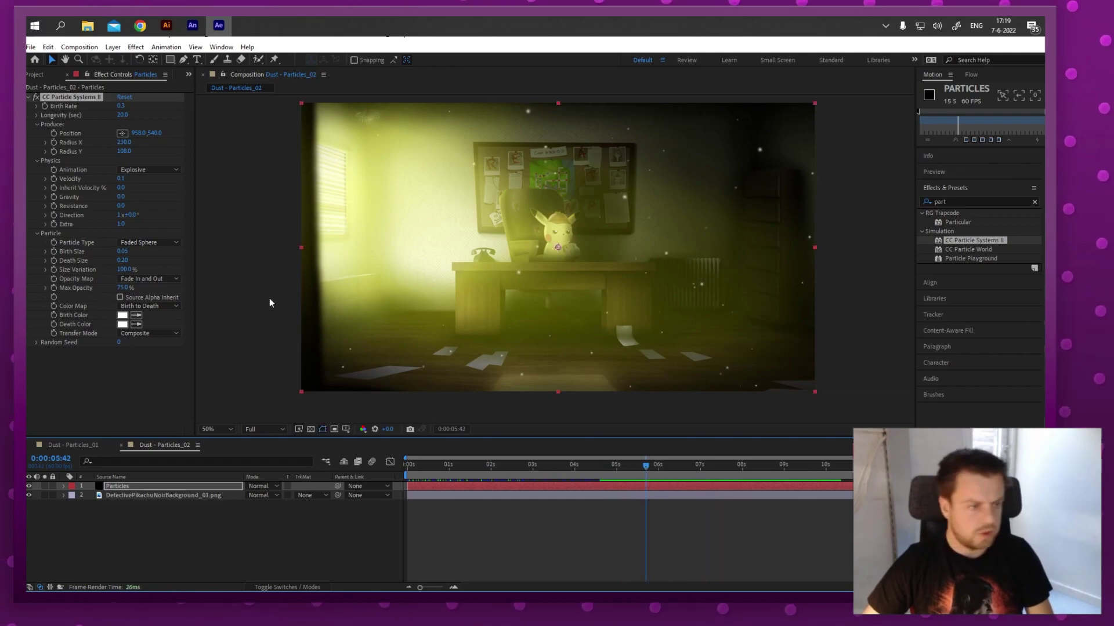
# Set the particles' Velocity to 0.05 and play a preview of the slower motion.
pyautogui.click(124, 179)
pyautogui.write('0.0')
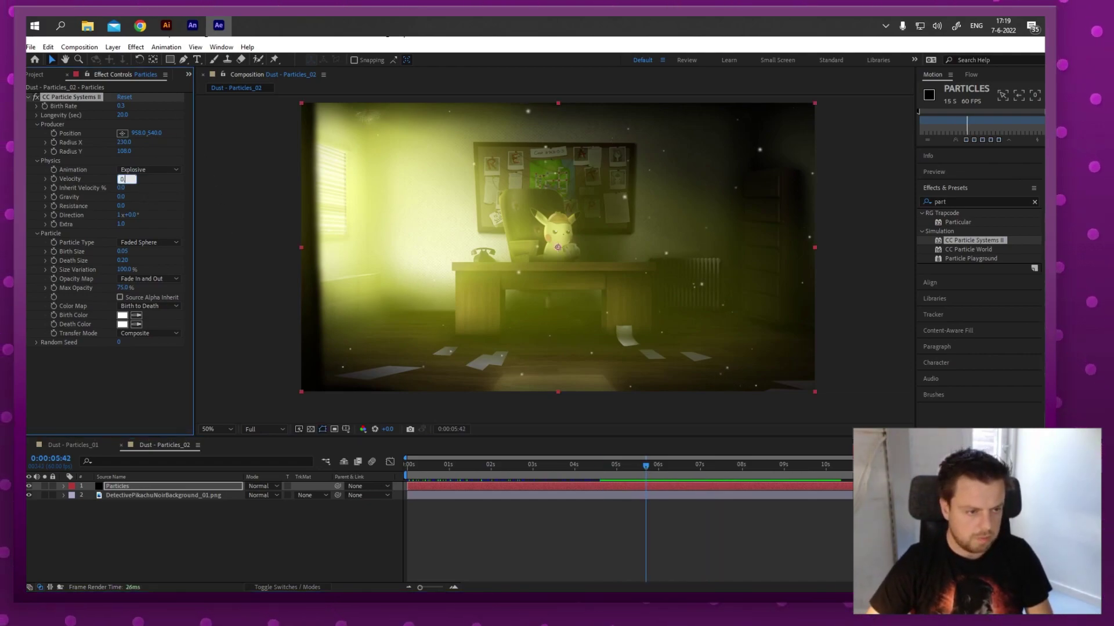
pyautogui.write('5')
pyautogui.press('Return')
pyautogui.click(631, 468)
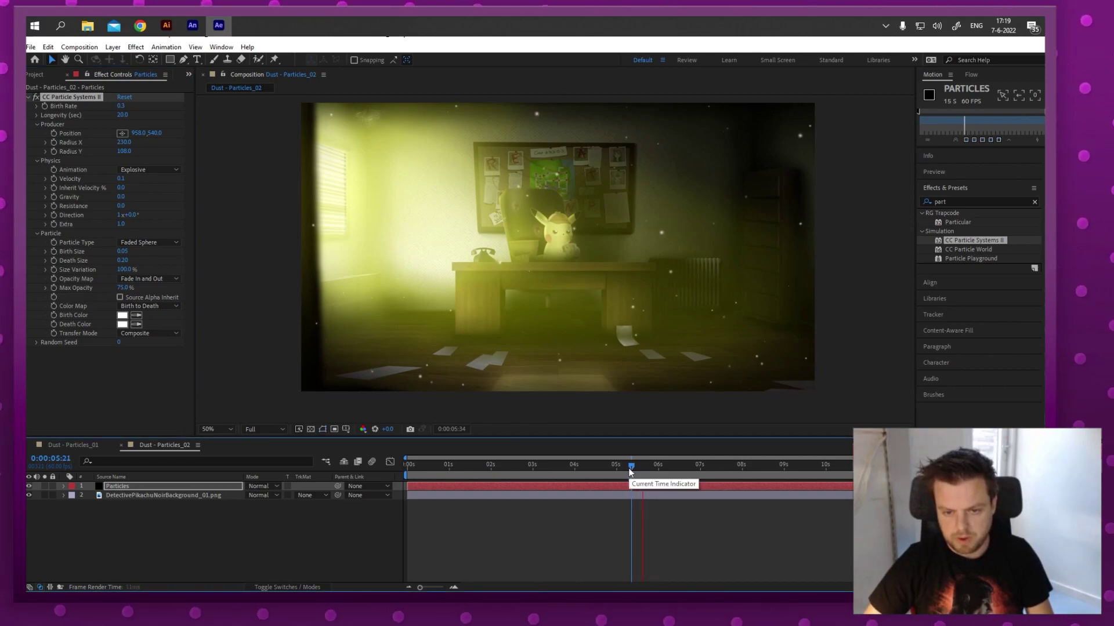
pyautogui.press('space')
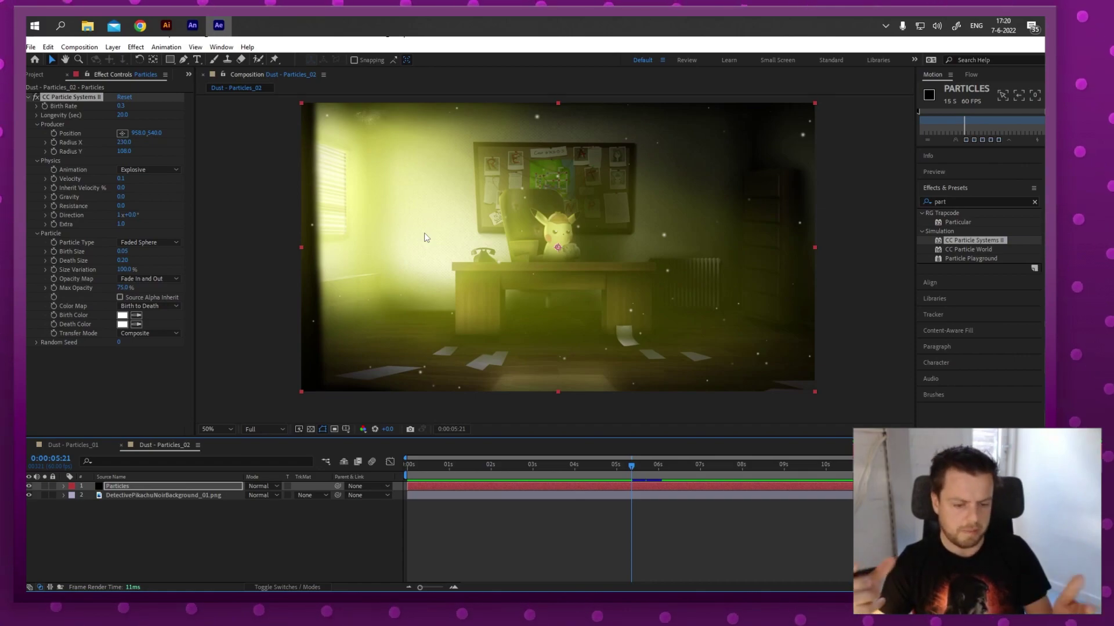
# Set the Particles layer's blending mode to Overlay and preview how it blends with the background.
pyautogui.click(226, 485)
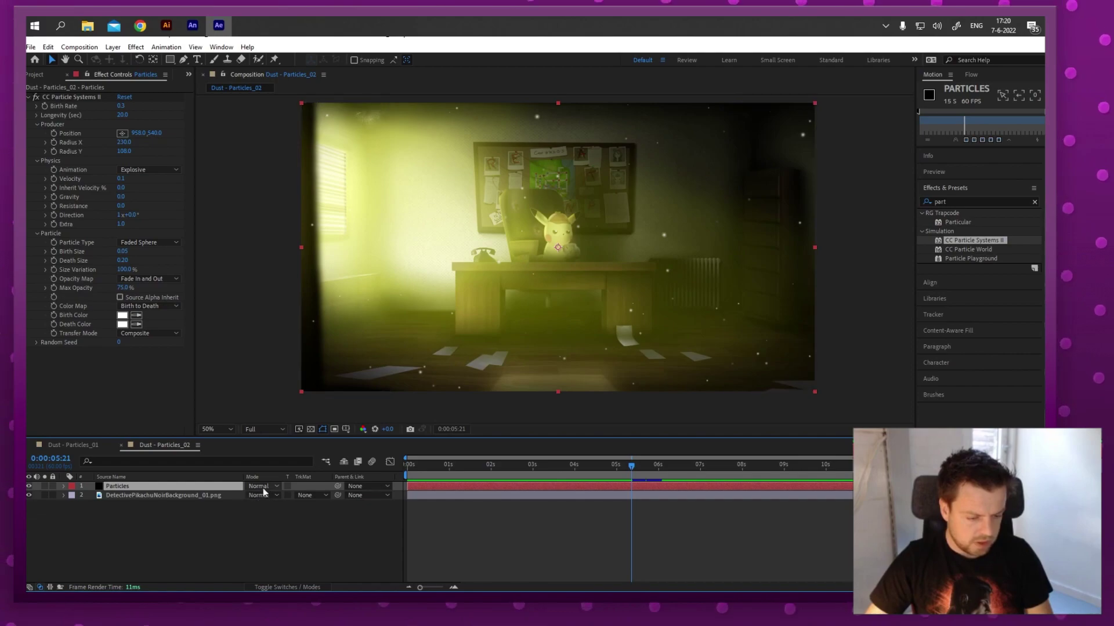
pyautogui.click(275, 485)
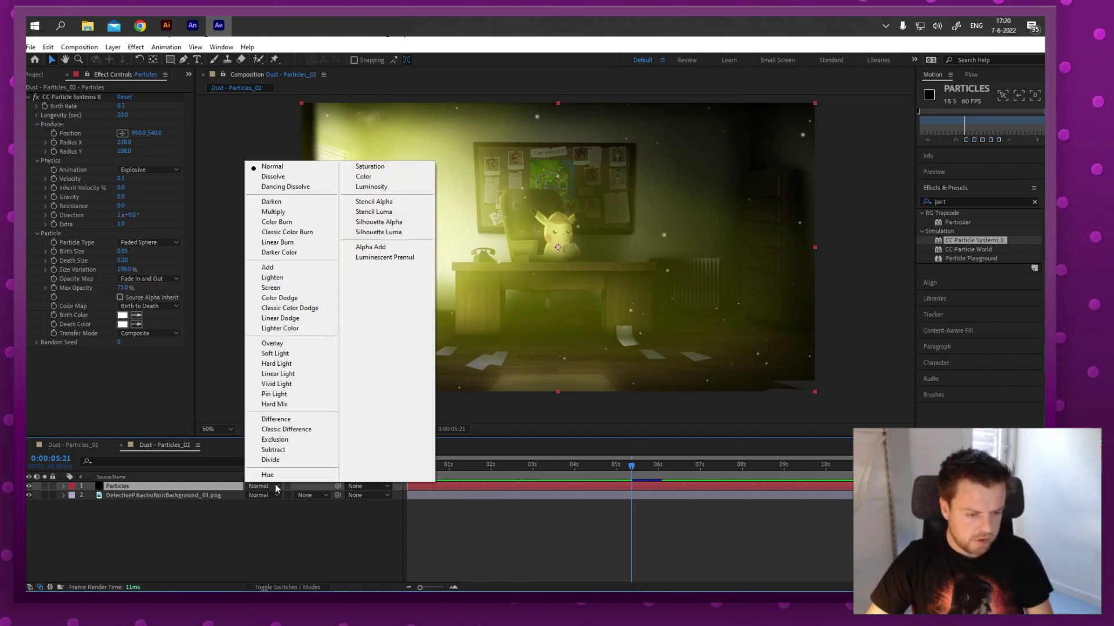
pyautogui.click(303, 346)
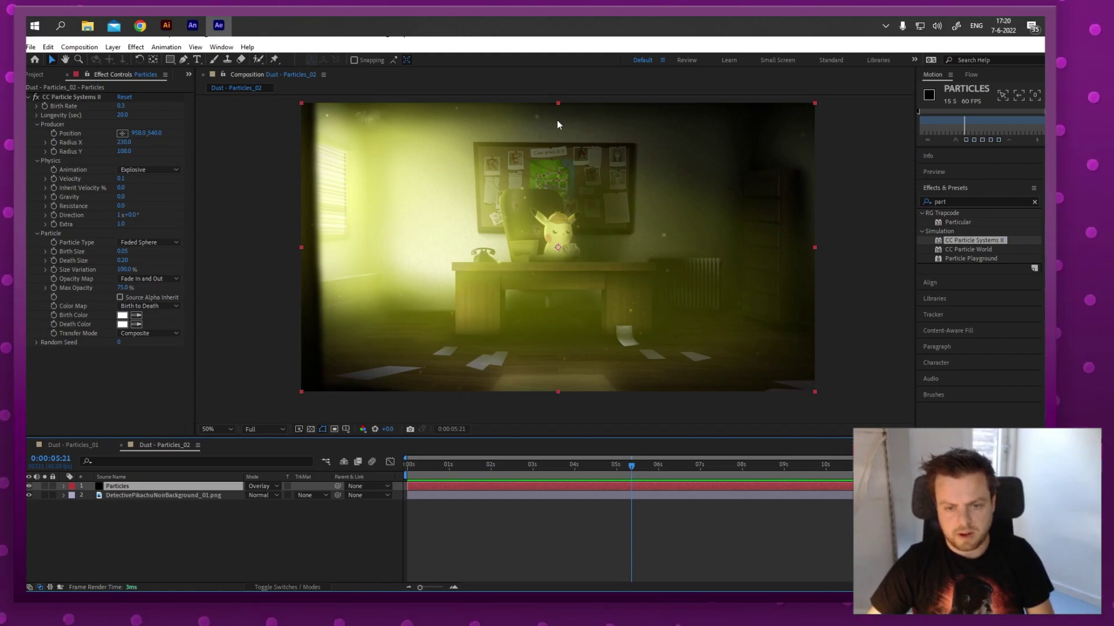
pyautogui.click(555, 464)
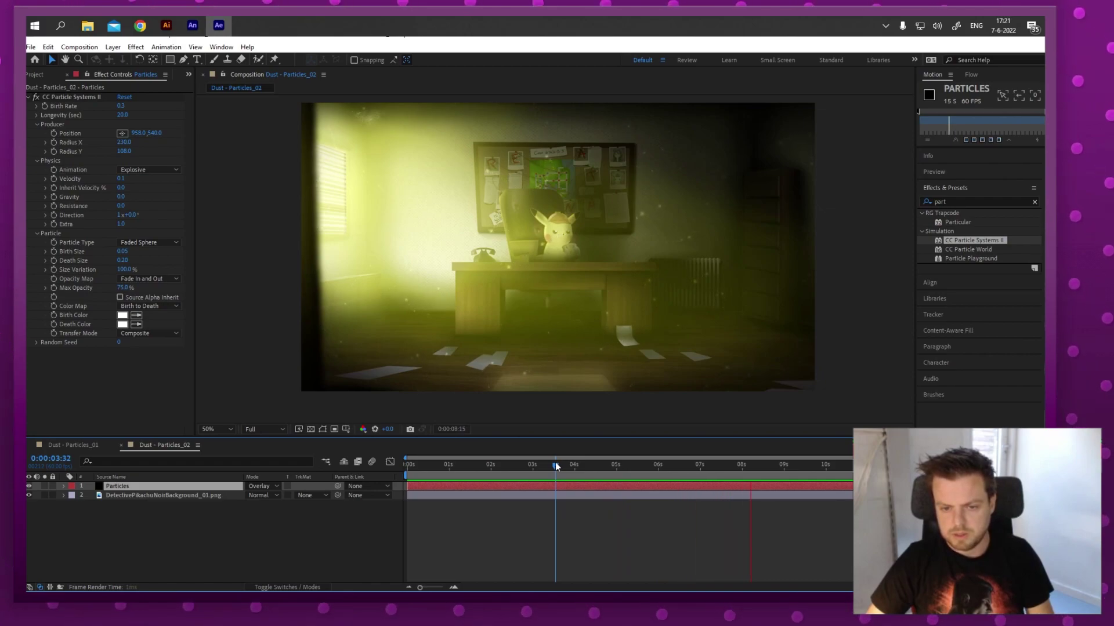
pyautogui.click(555, 465)
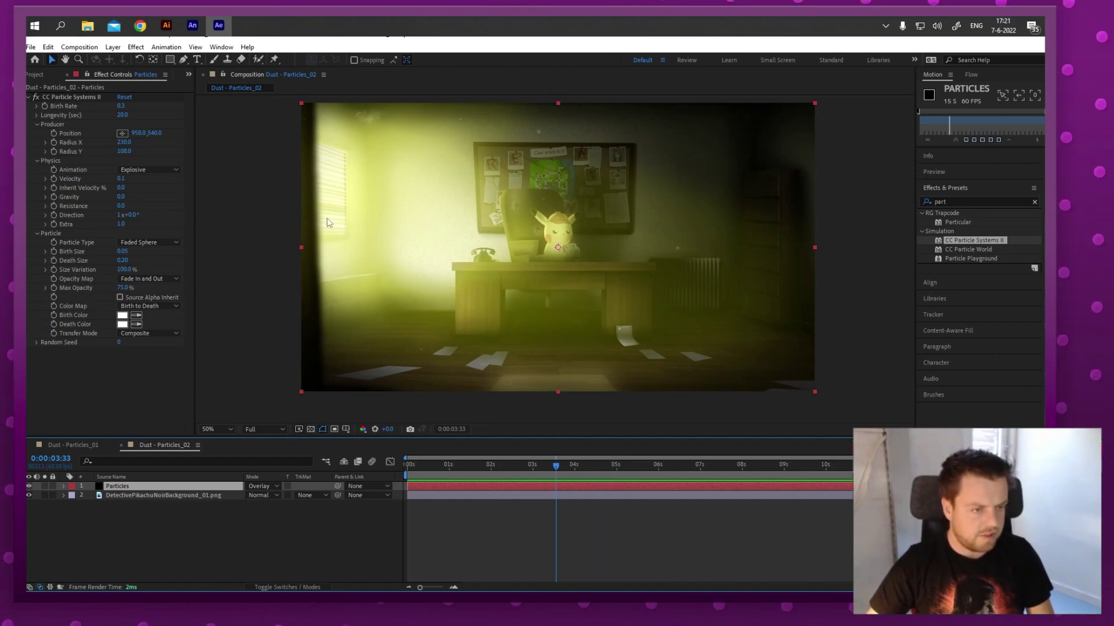
pyautogui.press('space')
# Set the particles' Death Size to 0.1, play a preview, and scrub through the composition from near its start.
pyautogui.click(123, 260)
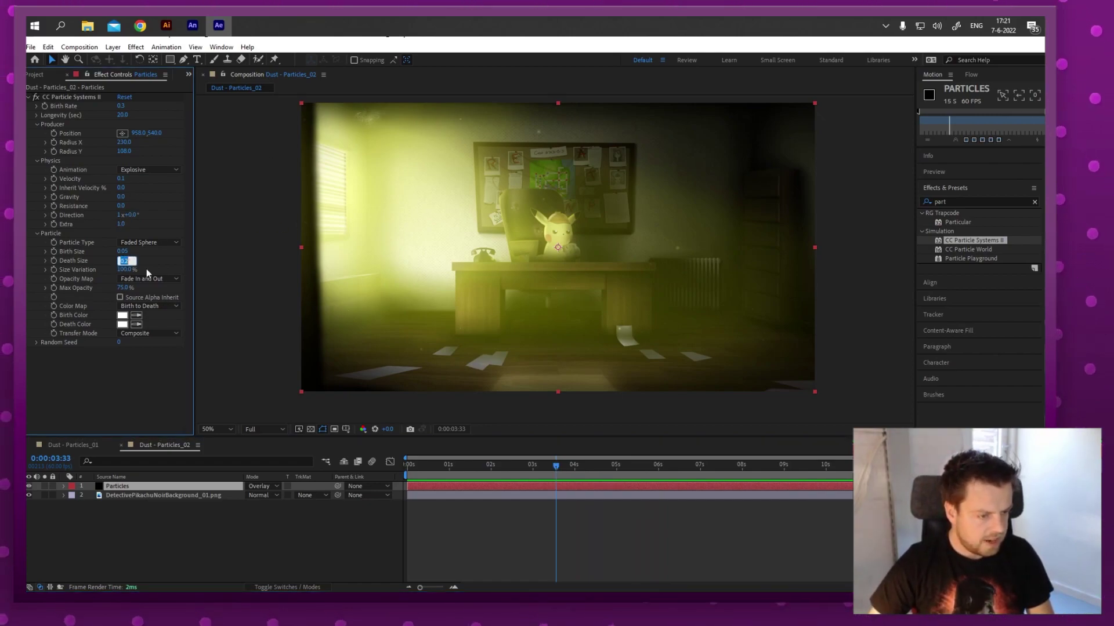
pyautogui.write('0.1')
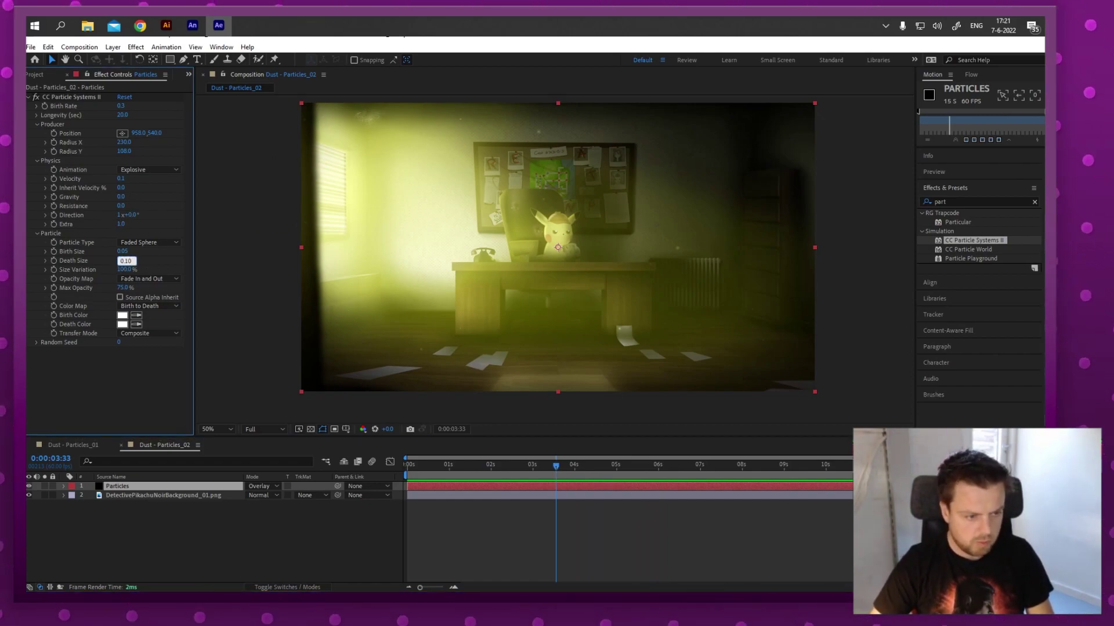
pyautogui.press('Return')
pyautogui.click(575, 465)
pyautogui.press('space')
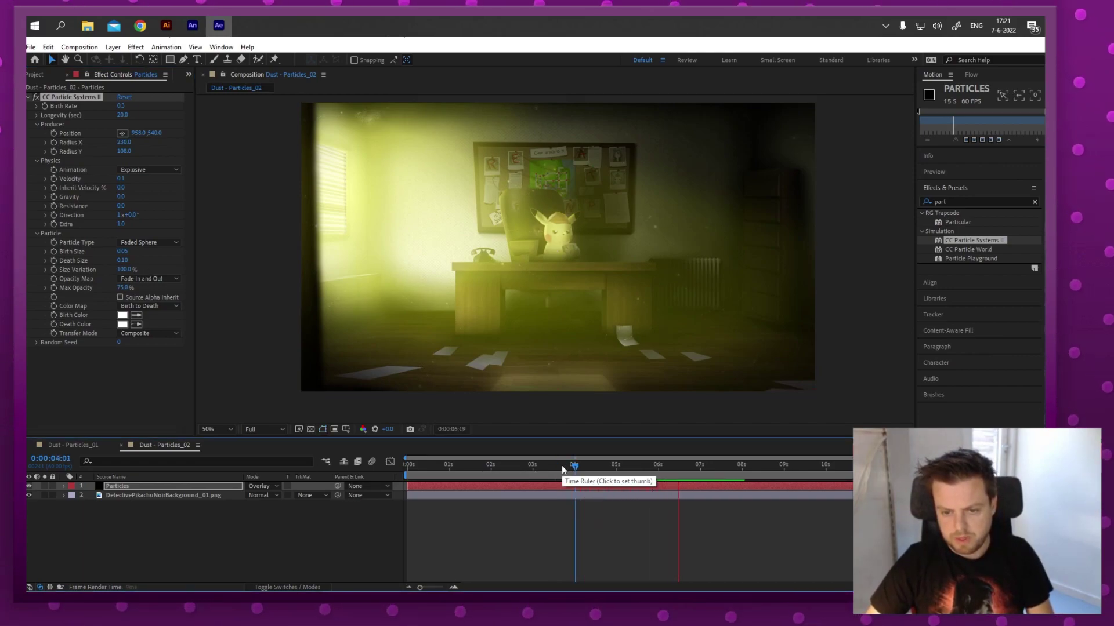
pyautogui.click(414, 467)
pyautogui.moveTo(415, 468); pyautogui.dragTo(804, 466)
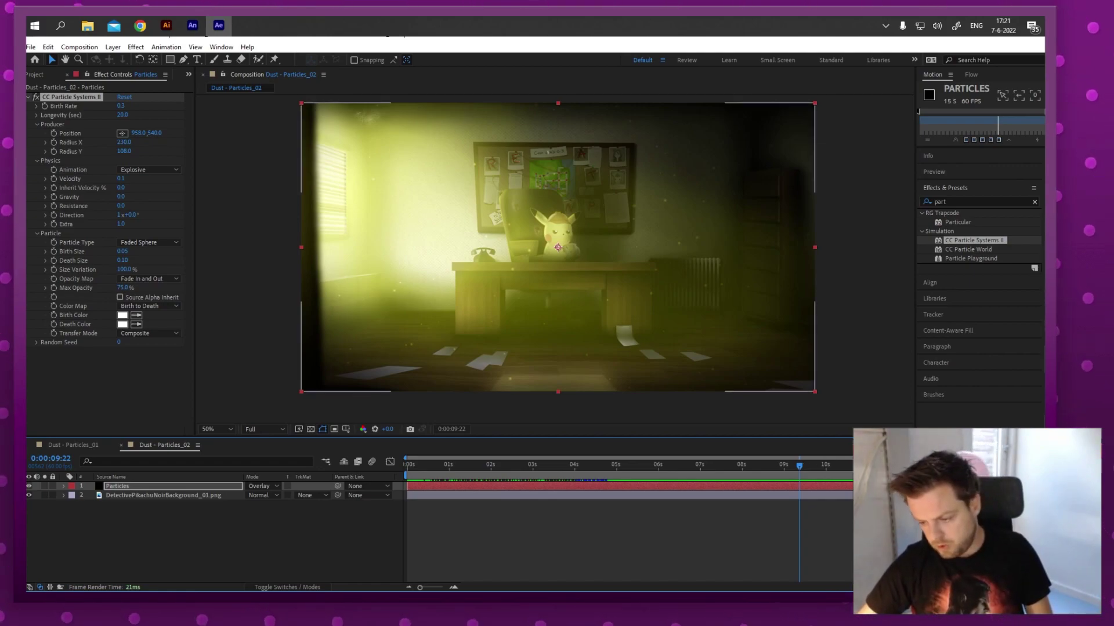
# Shift the Particles layer earlier in time and extend its end over the rest of the composition, previewing the result.
pyautogui.press('Return')
pyautogui.moveTo(851, 482); pyautogui.dragTo(613, 489)
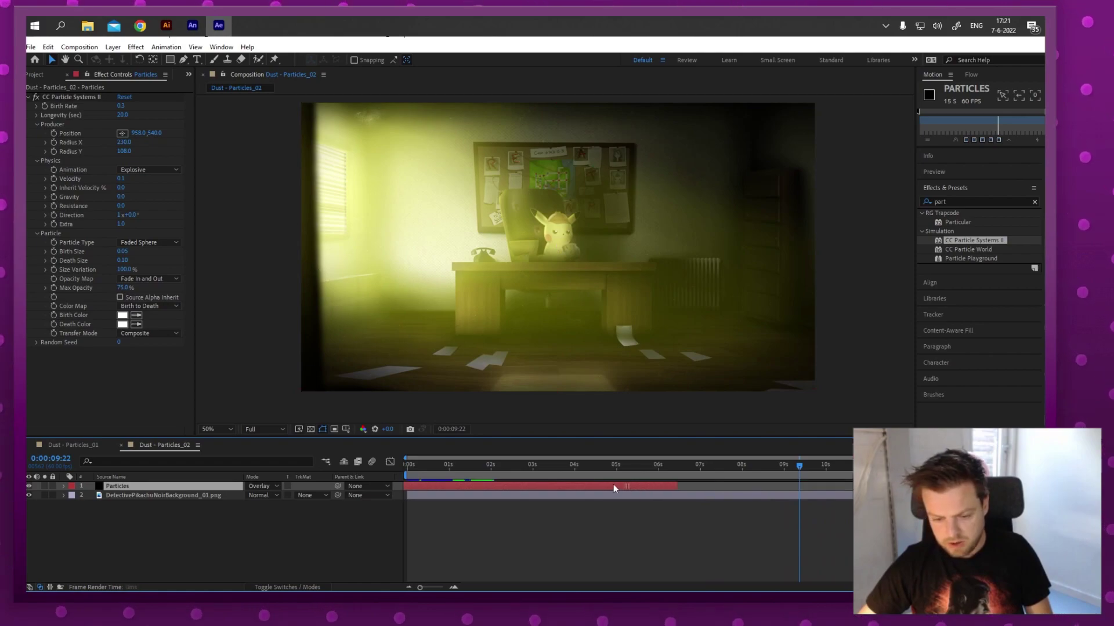
pyautogui.moveTo(420, 489); pyautogui.dragTo(856, 487)
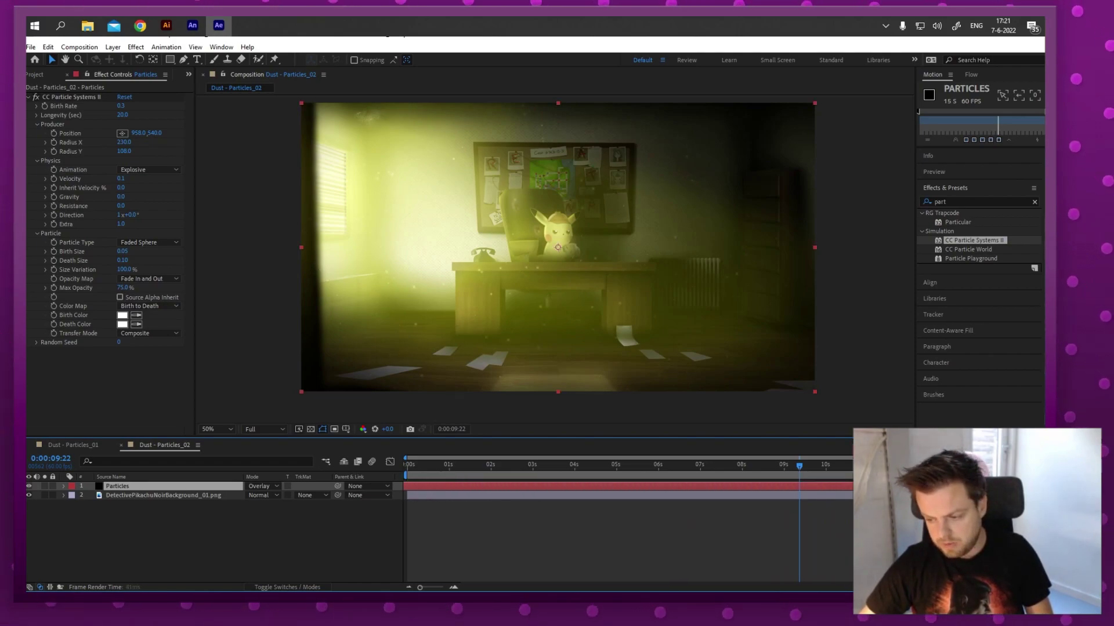
pyautogui.press('space')
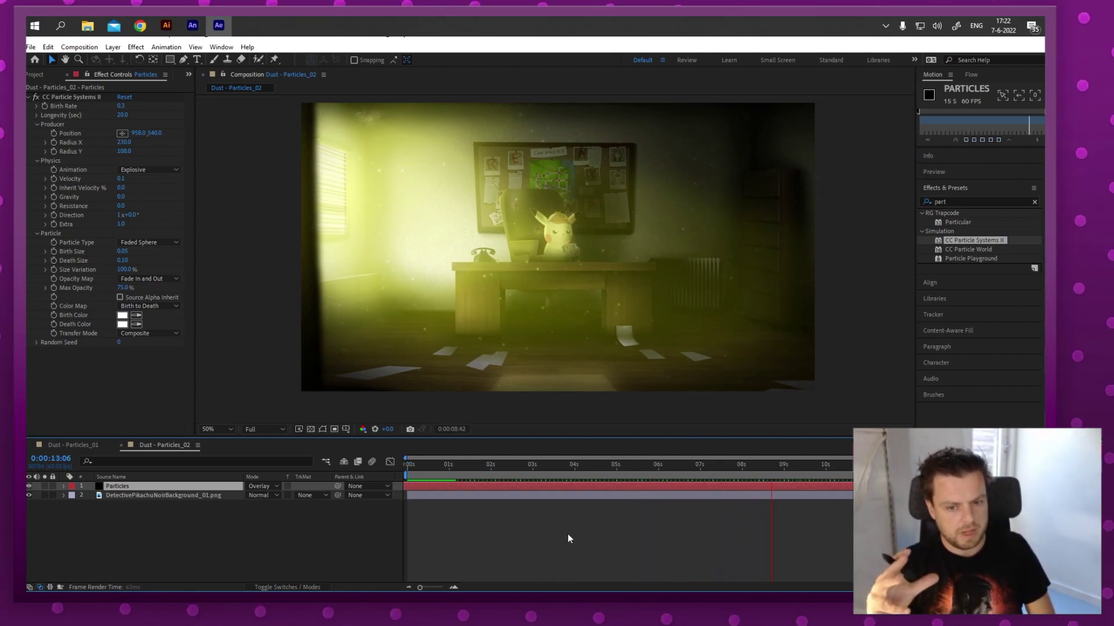
pyautogui.press('space')
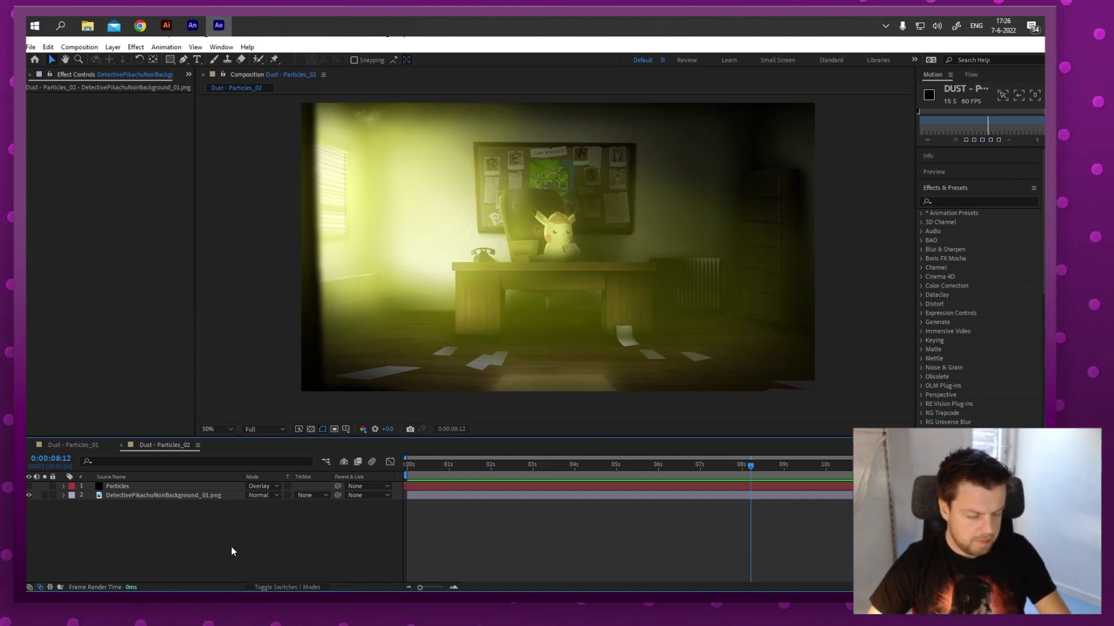
# Create a new composition-sized black solid layer named Particular.
pyautogui.hotkey('ctrl', 'y')
pyautogui.write('P')
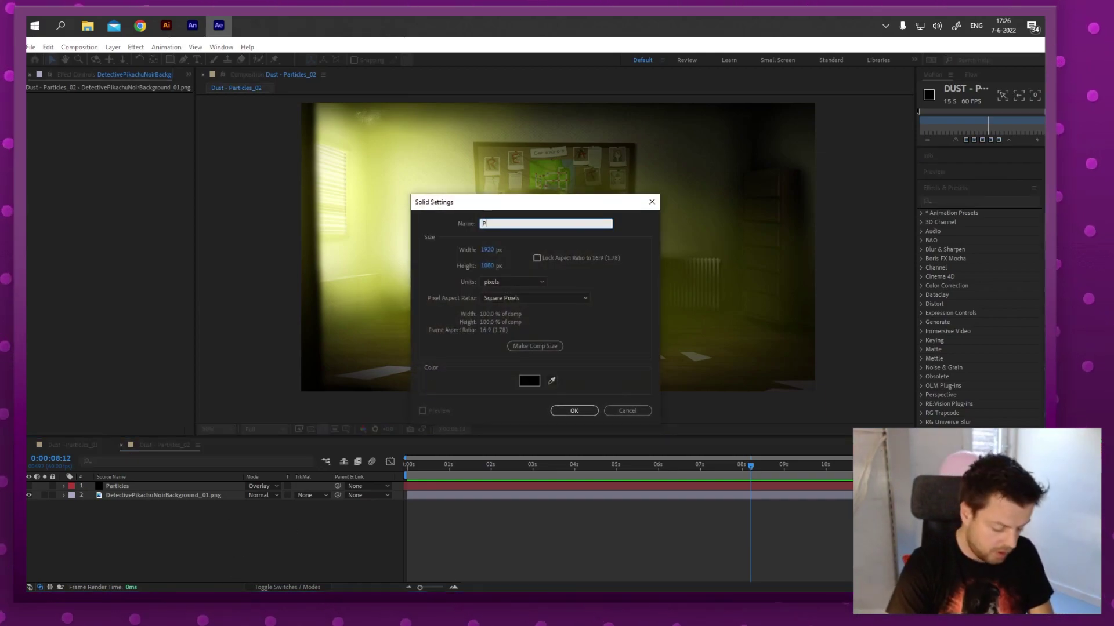
pyautogui.write('articular')
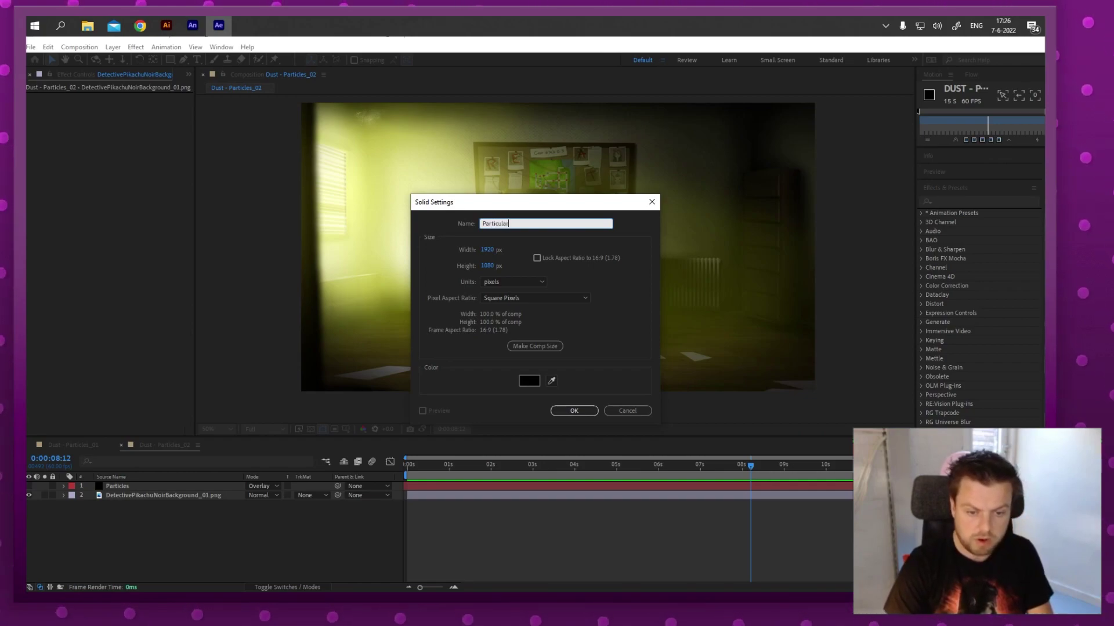
pyautogui.press('Return')
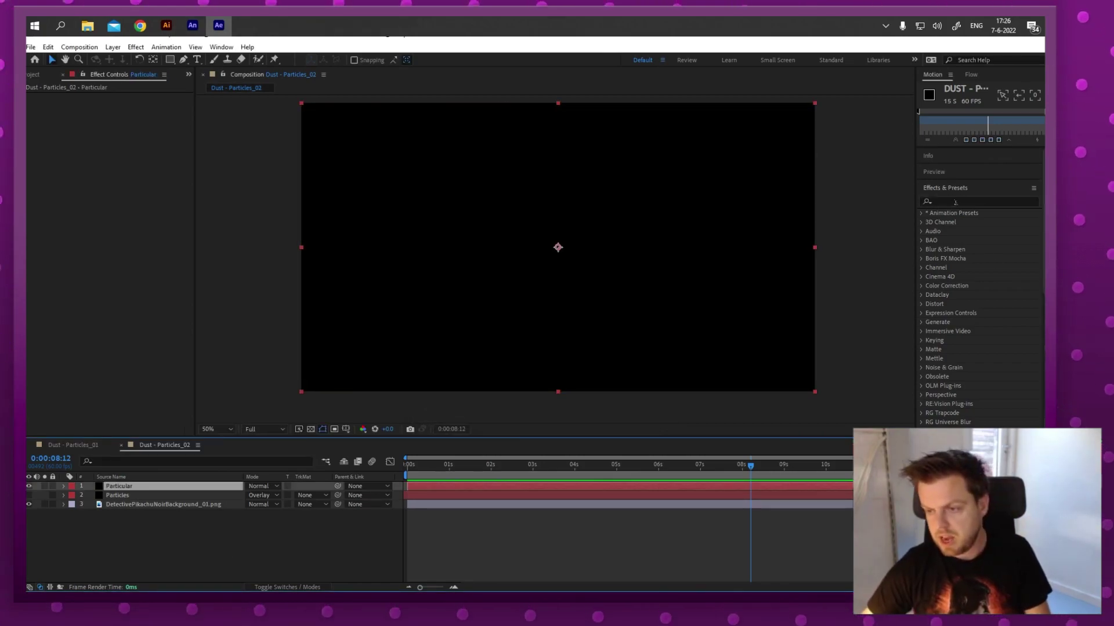
# Find the RG Trapcode Particular effect, apply it to the Particular layer, and scrub to check the emitted particles.
pyautogui.click(951, 202)
pyautogui.write('part')
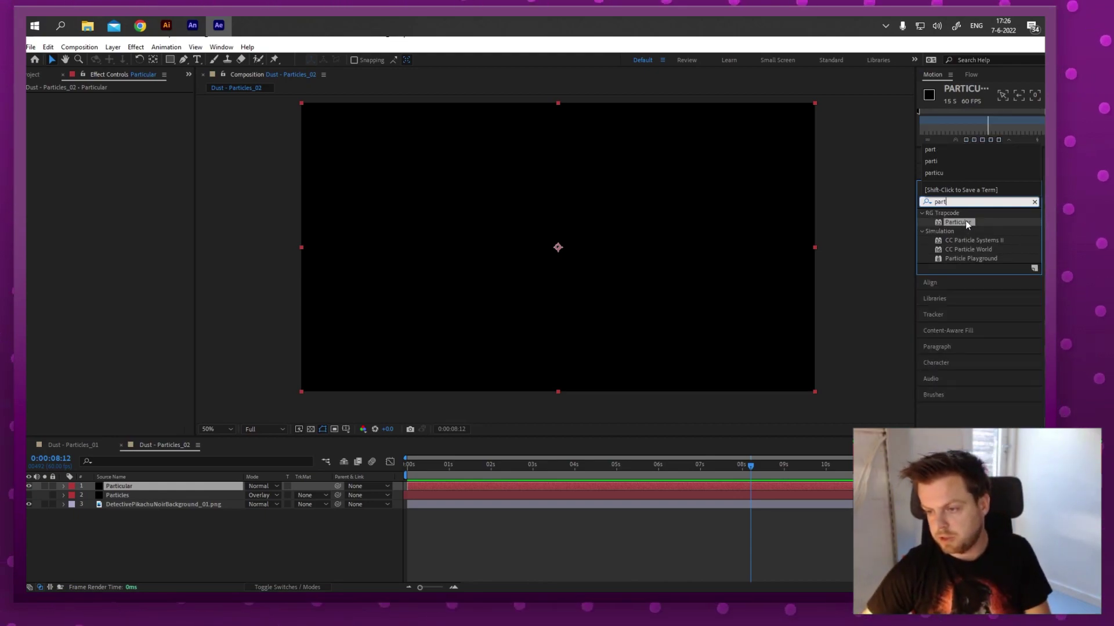
pyautogui.moveTo(965, 223); pyautogui.dragTo(217, 488)
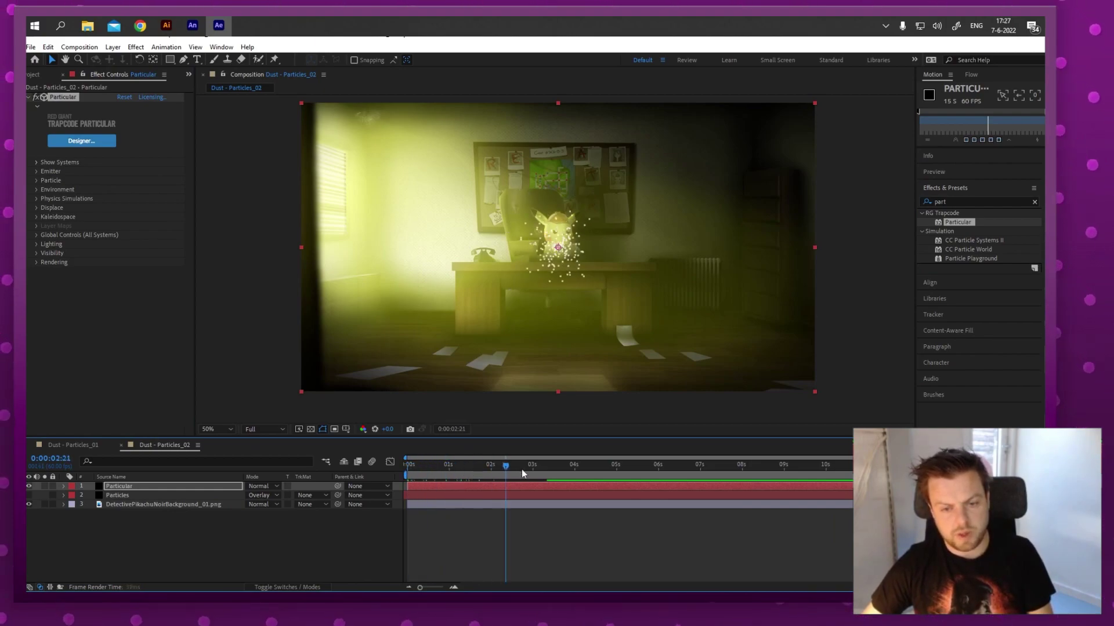
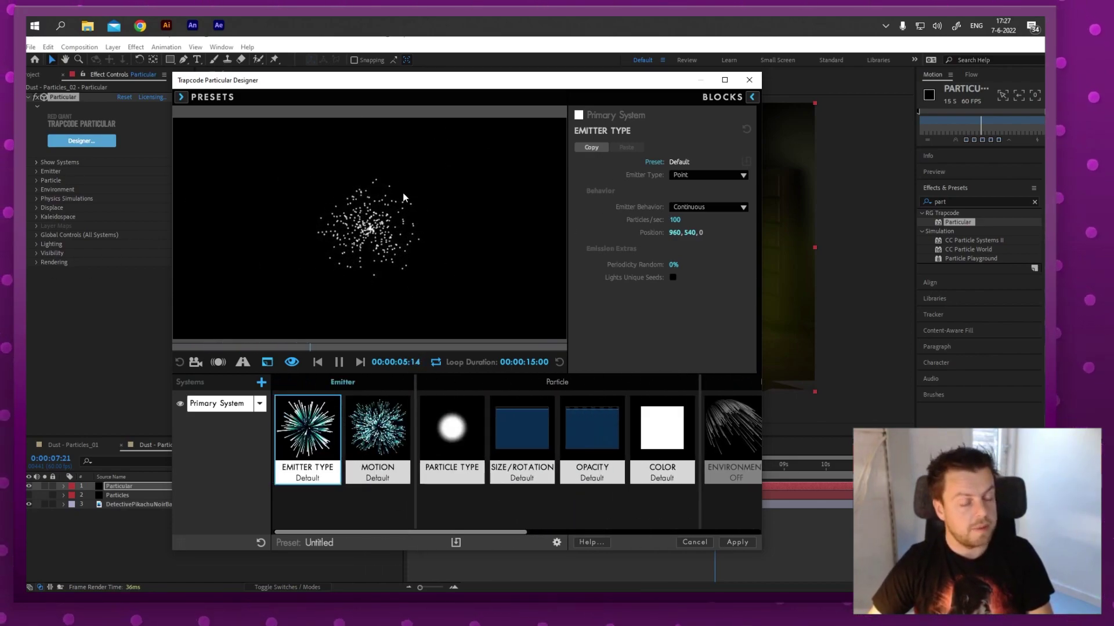
# Browse the preset categories in Particular's Designer, preview the Confetti and Candle Flame presets, and close the Designer without applying one.
pyautogui.click(181, 97)
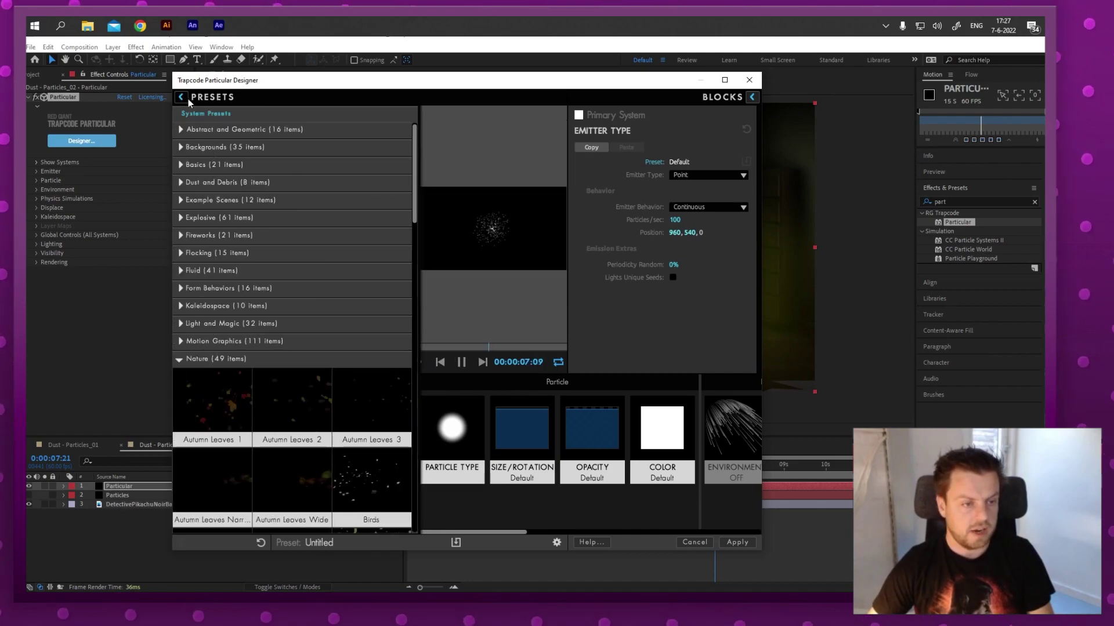
pyautogui.click(75, 180)
pyautogui.click(149, 212)
pyautogui.moveTo(270, 162); pyautogui.dragTo(258, 218)
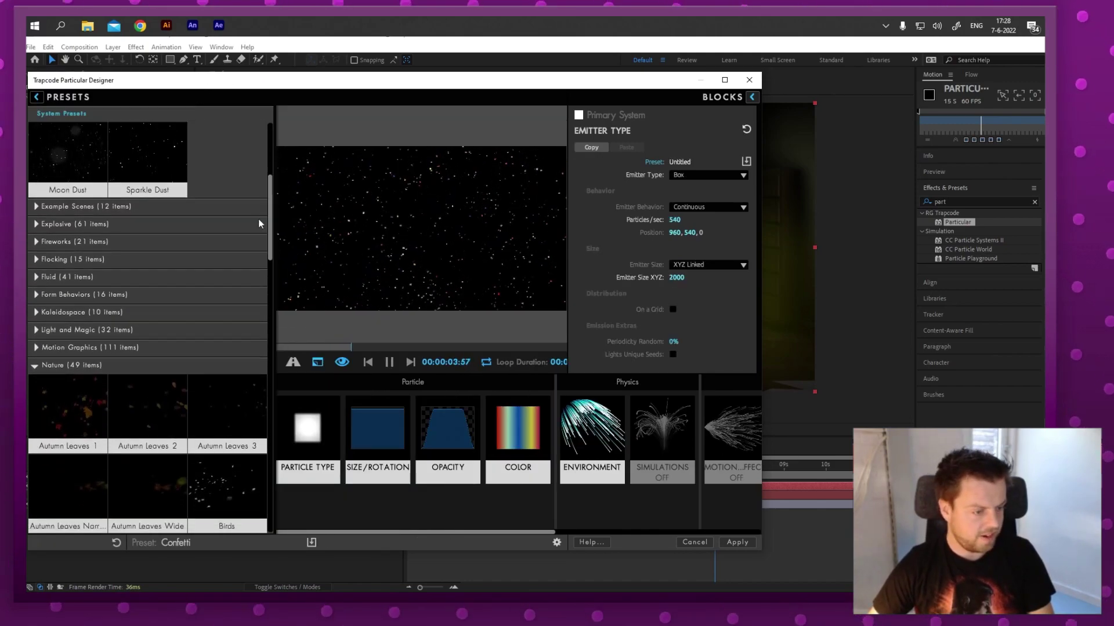
pyautogui.click(35, 277)
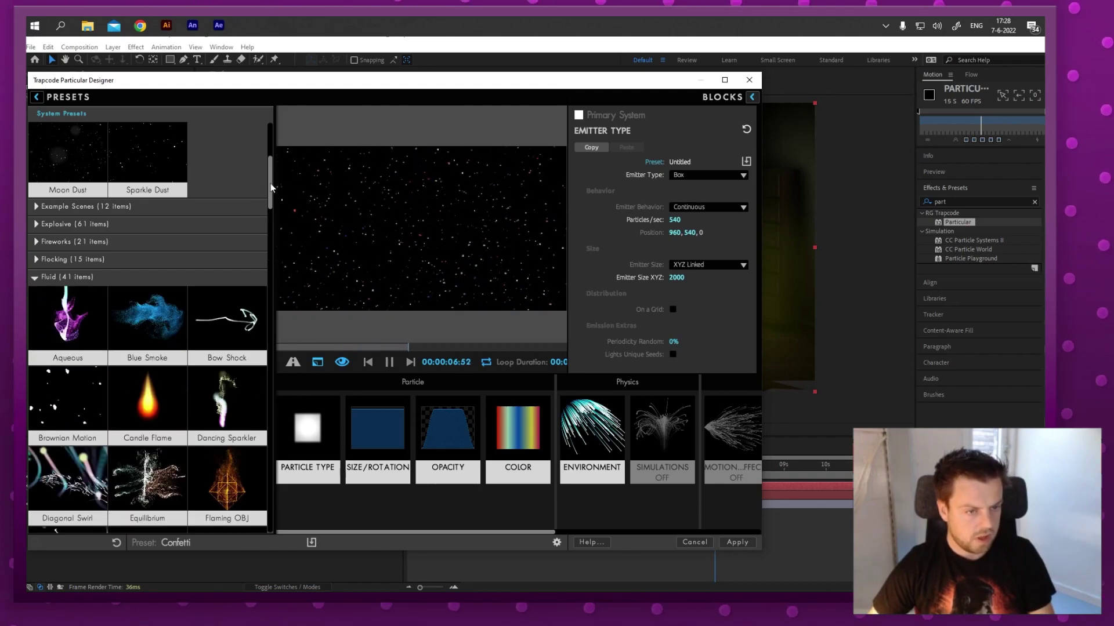
pyautogui.moveTo(270, 183); pyautogui.dragTo(273, 218)
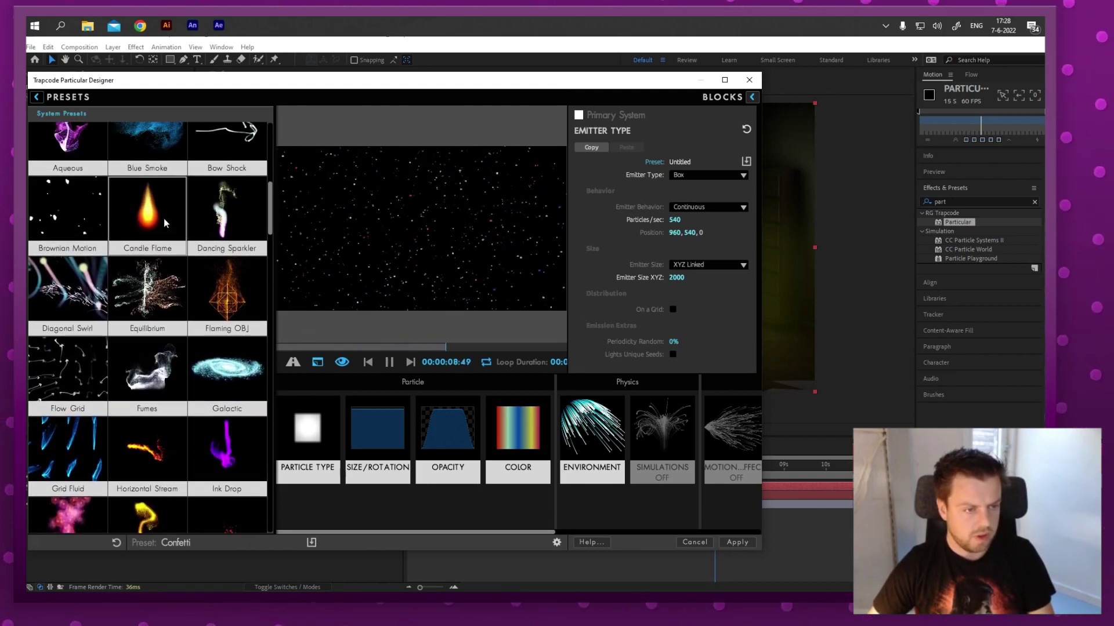
pyautogui.click(163, 221)
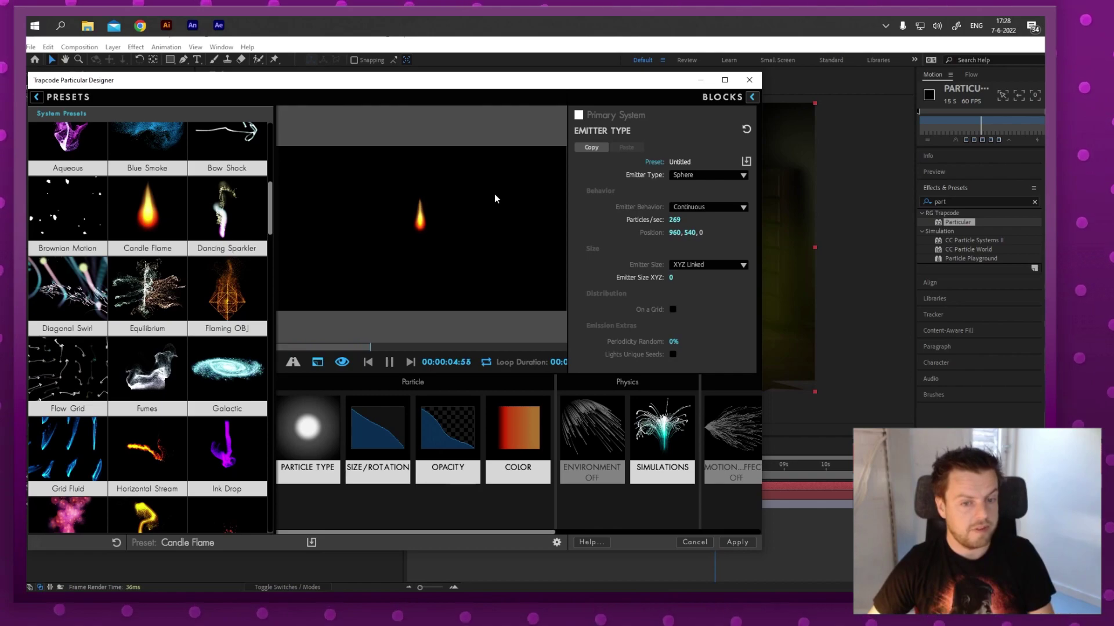
pyautogui.click(749, 80)
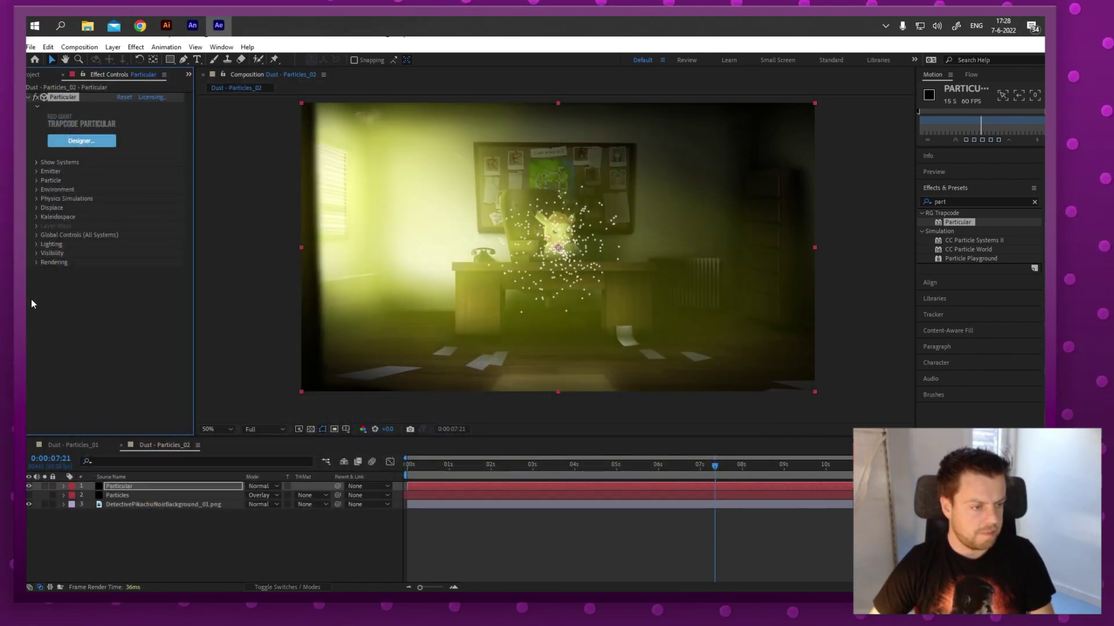
# Set the Emitter Type of the Particular effect to Box.
pyautogui.click(36, 172)
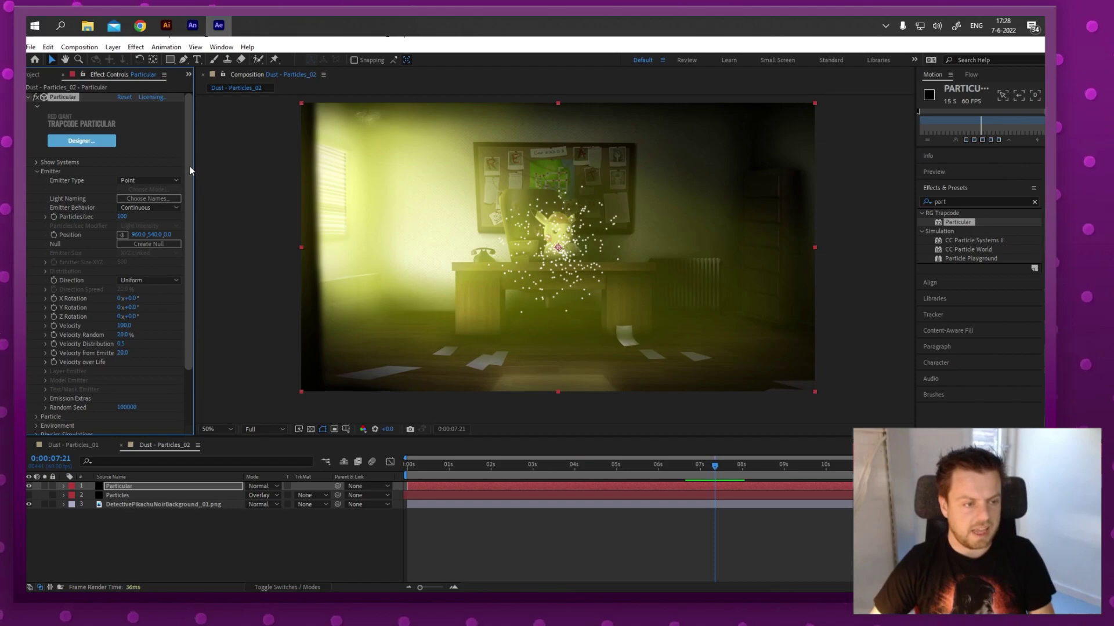
pyautogui.scroll(-1, 190, 170)
pyautogui.click(141, 180)
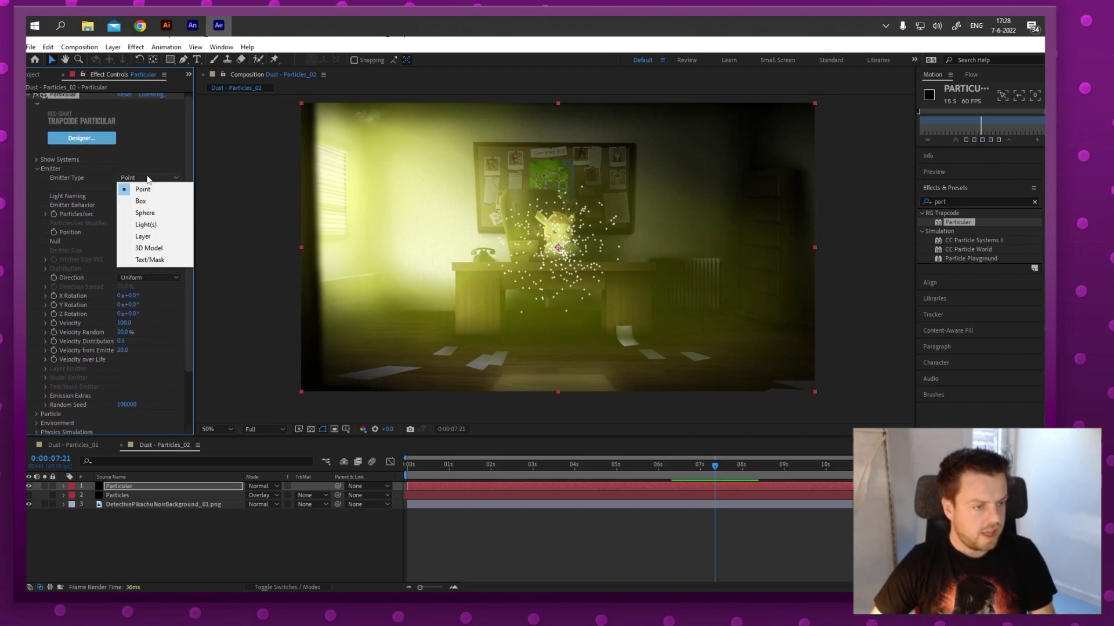
pyautogui.click(110, 176)
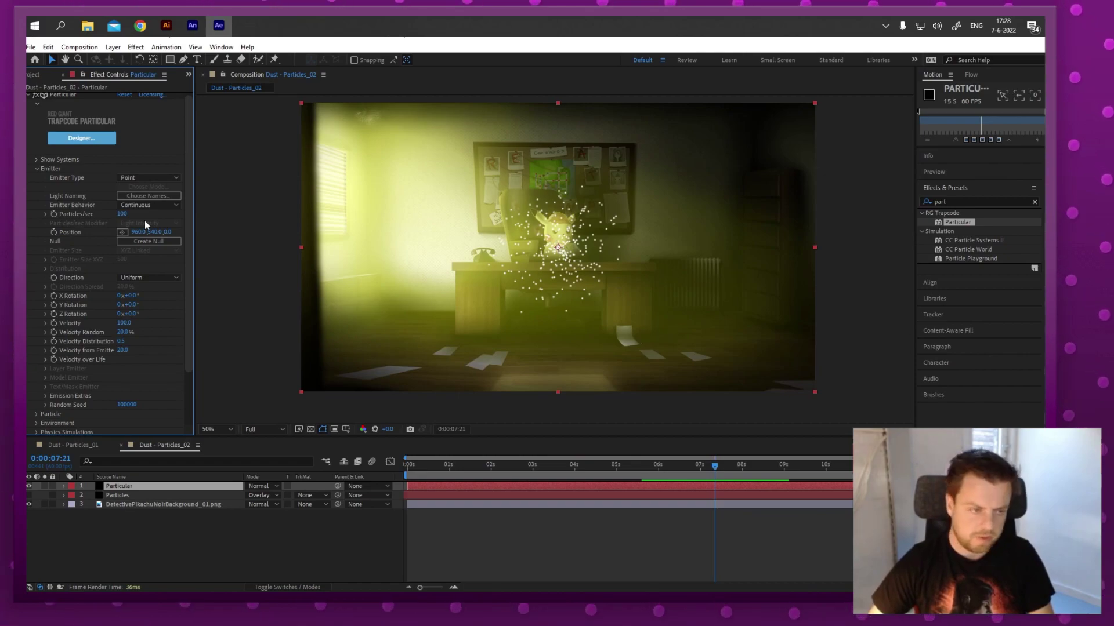
pyautogui.click(148, 178)
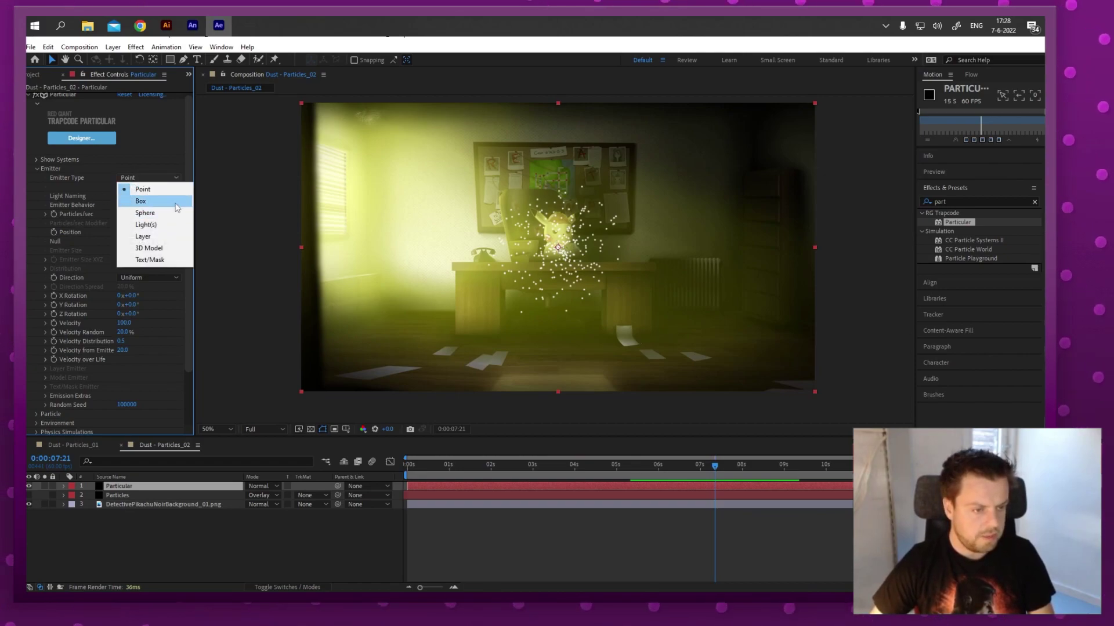
pyautogui.click(175, 203)
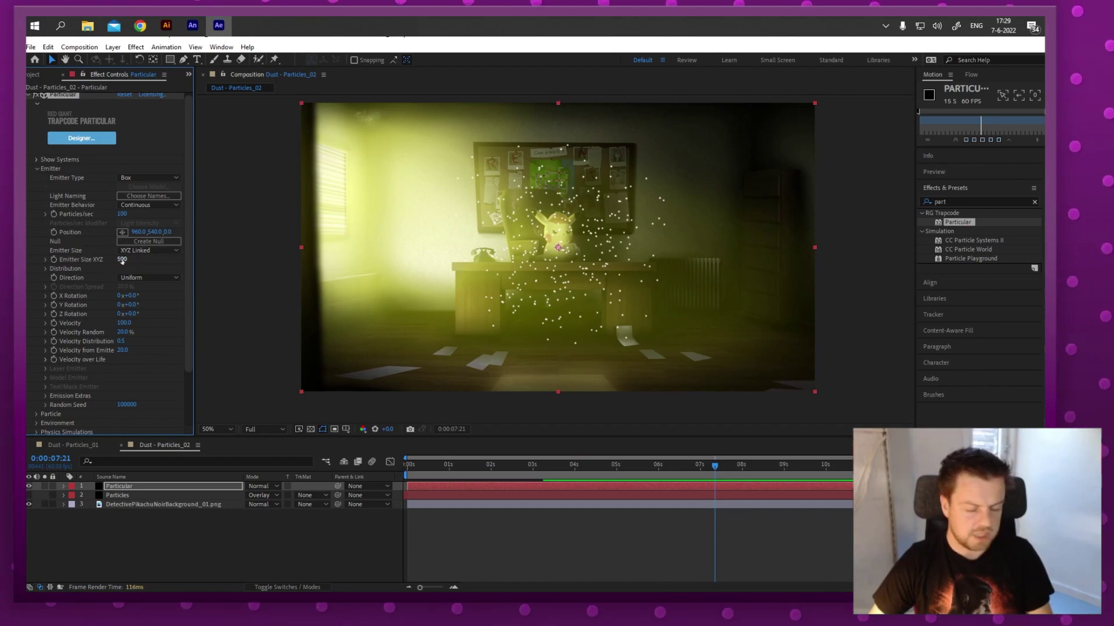
# Set the box emitter's Emitter Size XYZ to 1500 to spread the particles across the frame.
pyautogui.moveTo(133, 259)
pyautogui.mouseDown()
pyautogui.moveTo(240, 256)
pyautogui.moveTo(34, 276)
pyautogui.moveTo(120, 260)
pyautogui.mouseUp()
pyautogui.click(120, 260)
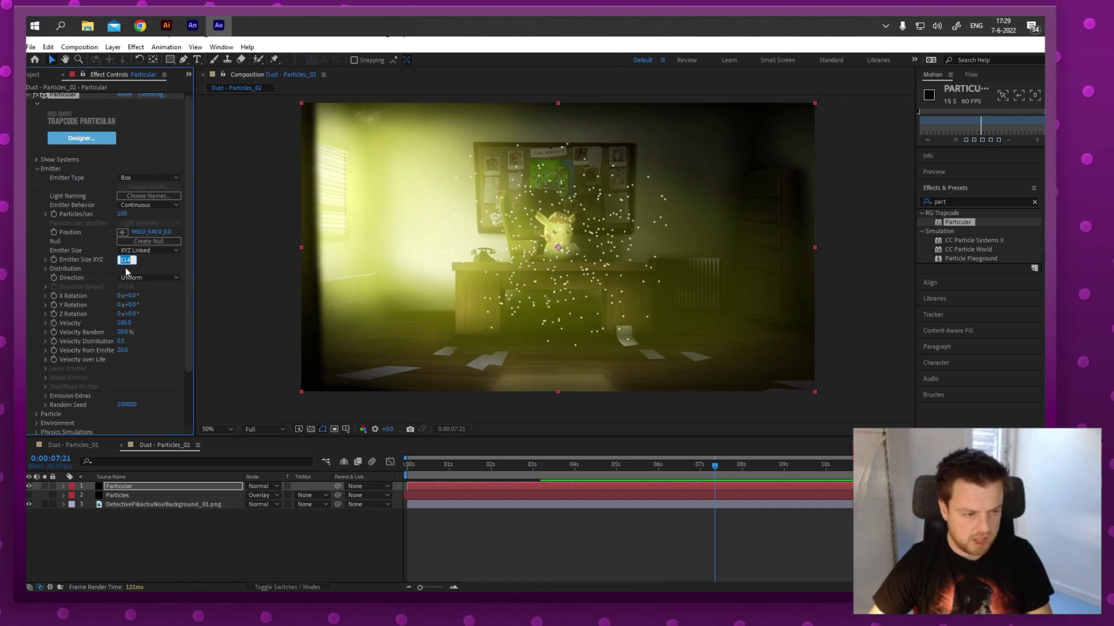
pyautogui.press('Return')
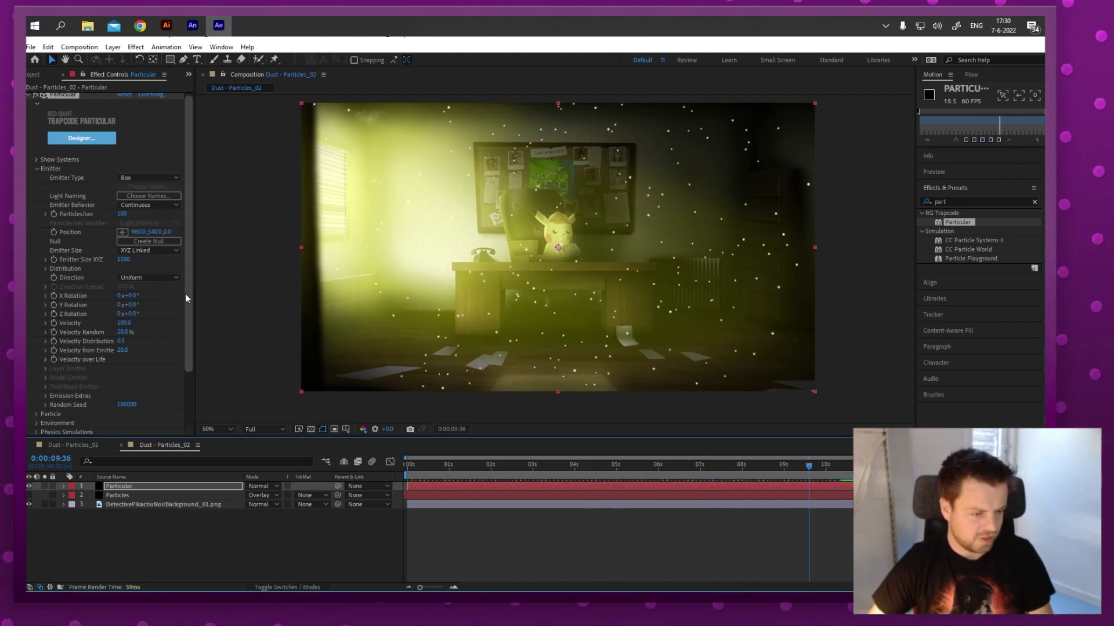
# Set the Particular emitter's Velocity to 10, scrub from the composition's start, and play a preview of the slower motion.
pyautogui.moveTo(185, 293); pyautogui.dragTo(188, 304)
pyautogui.scroll(-2, 188, 313)
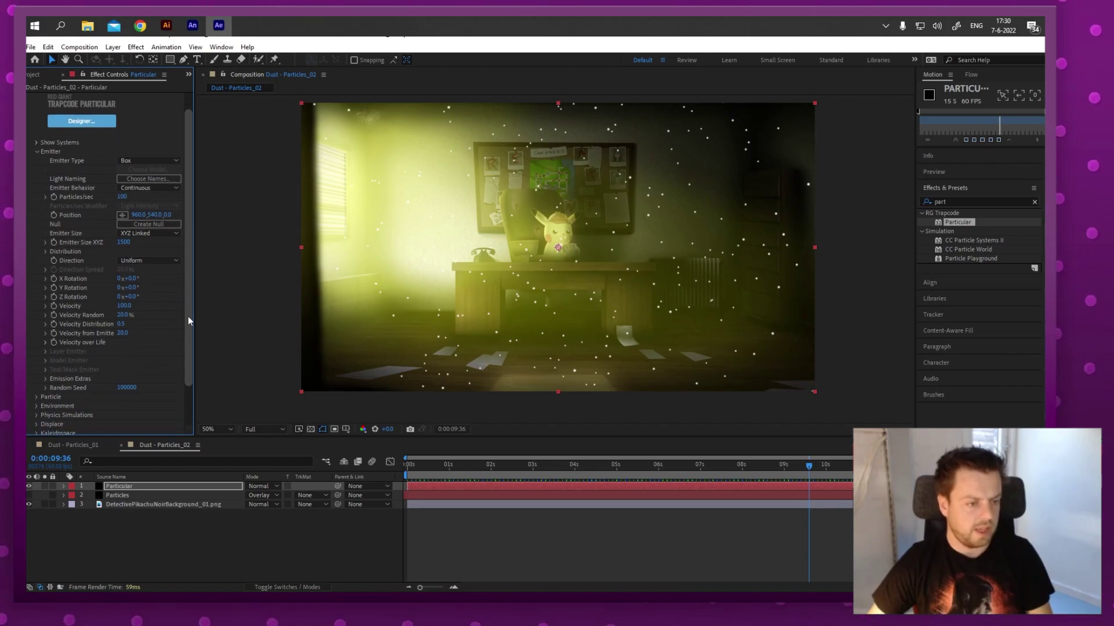
pyautogui.click(149, 212)
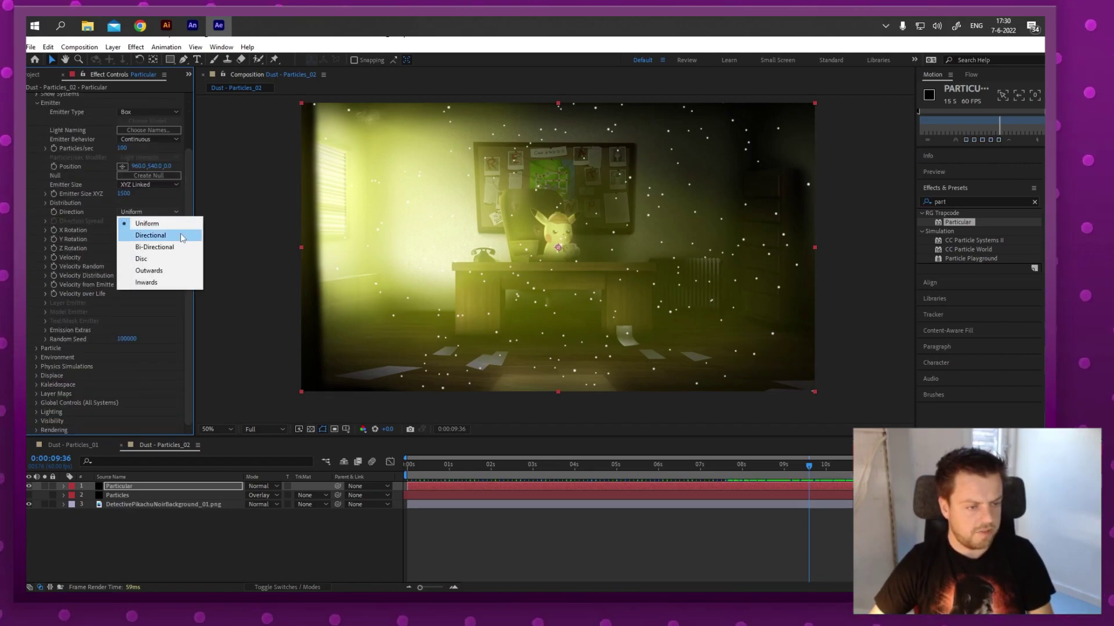
pyautogui.click(187, 193)
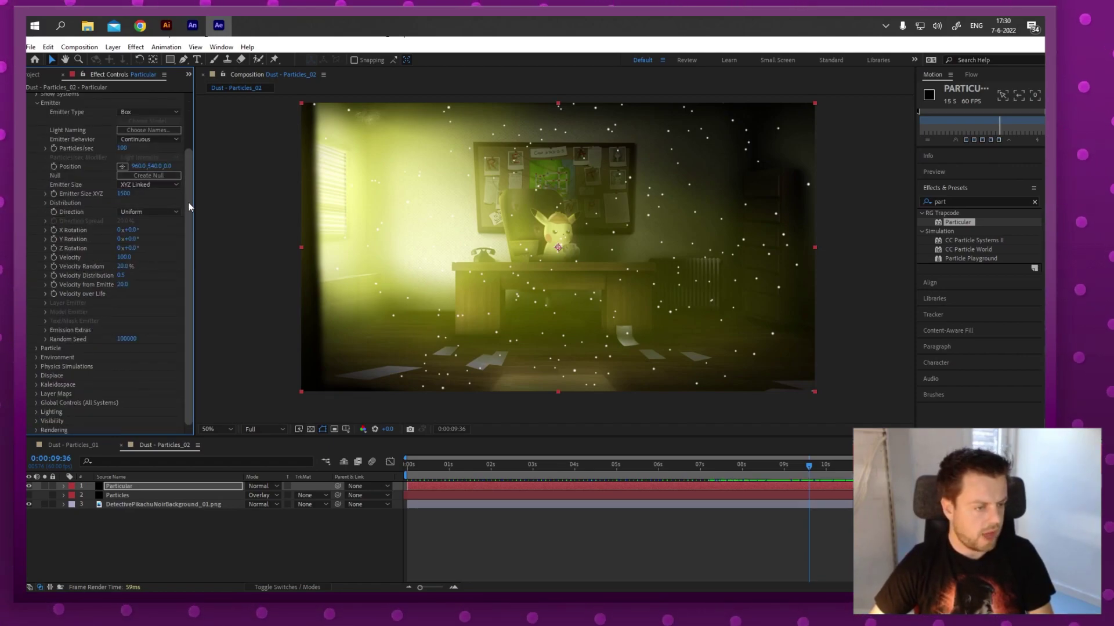
pyautogui.click(124, 257)
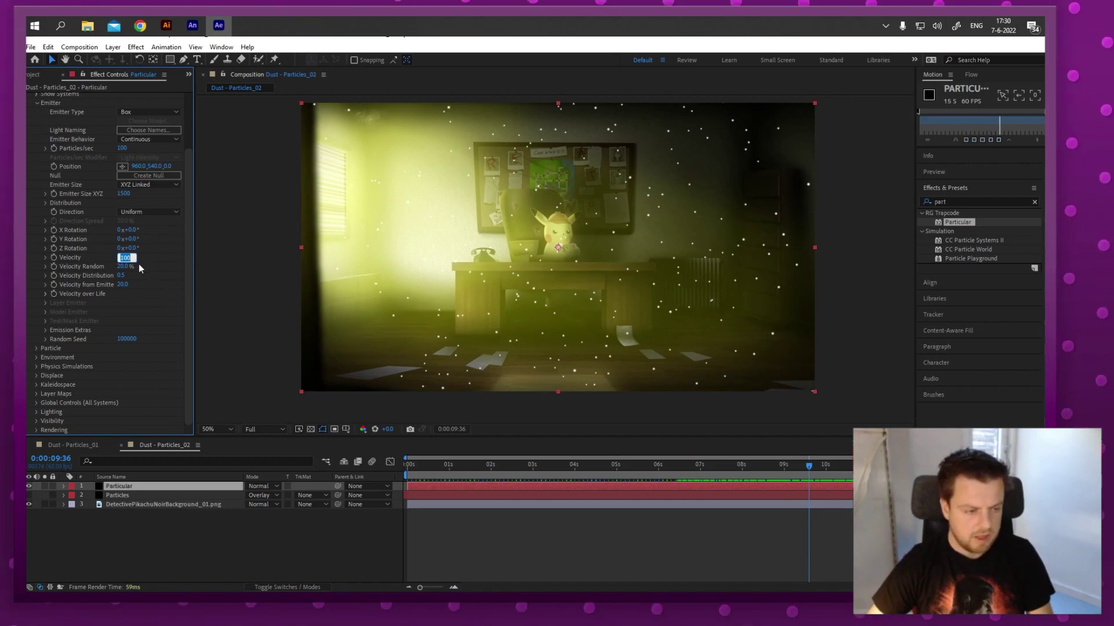
pyautogui.write('100')
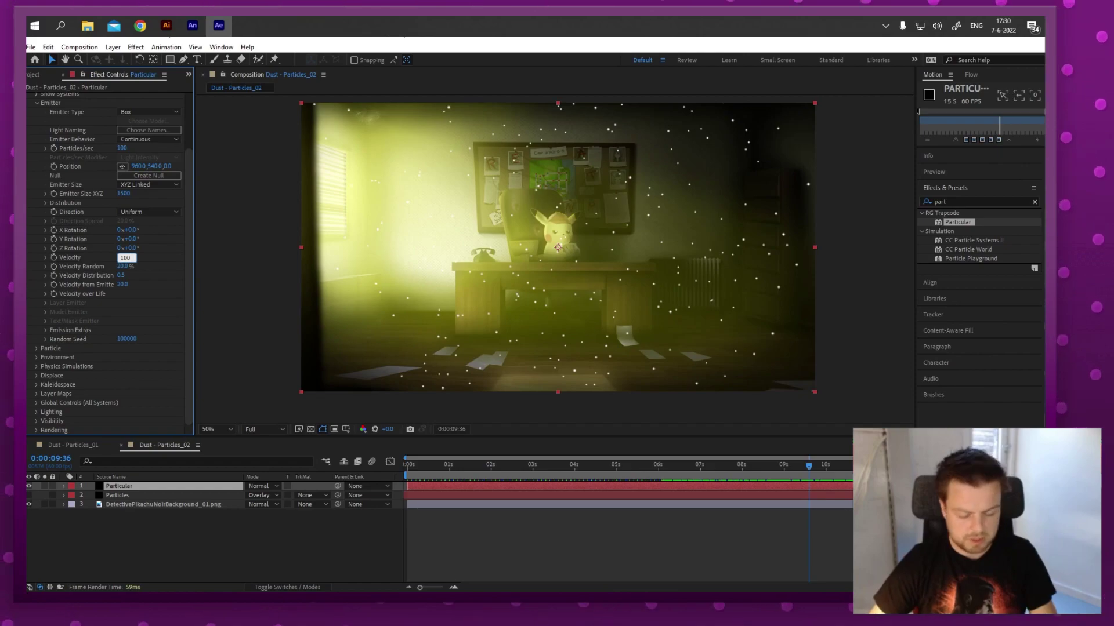
pyautogui.press('BackSpace')
pyautogui.press('Return')
pyautogui.press('Home')
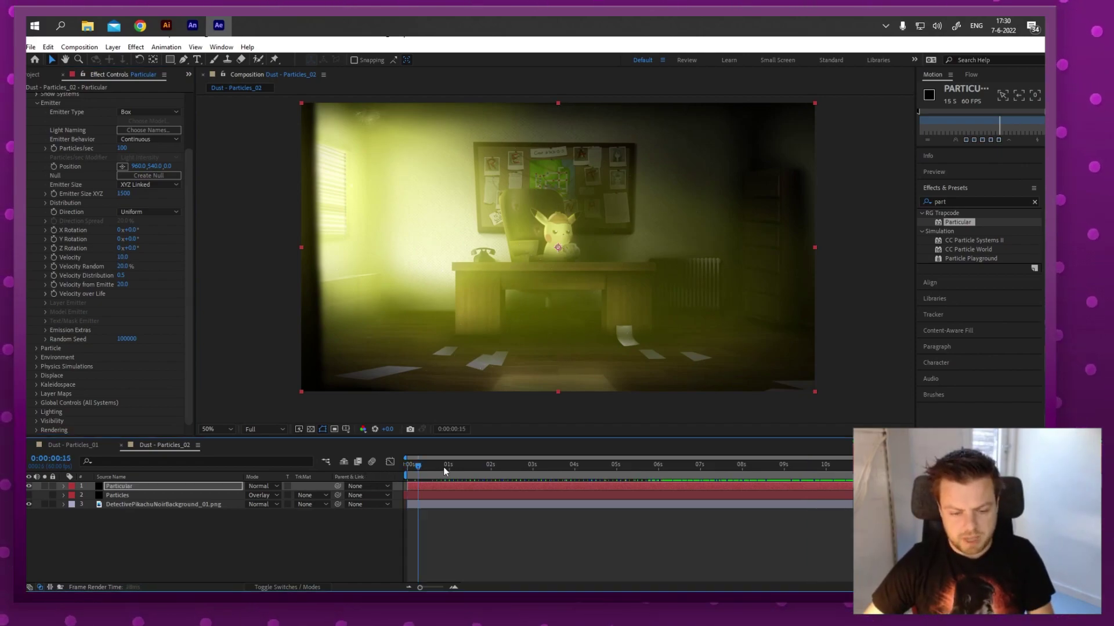
pyautogui.moveTo(443, 468); pyautogui.dragTo(625, 467)
pyautogui.press('space')
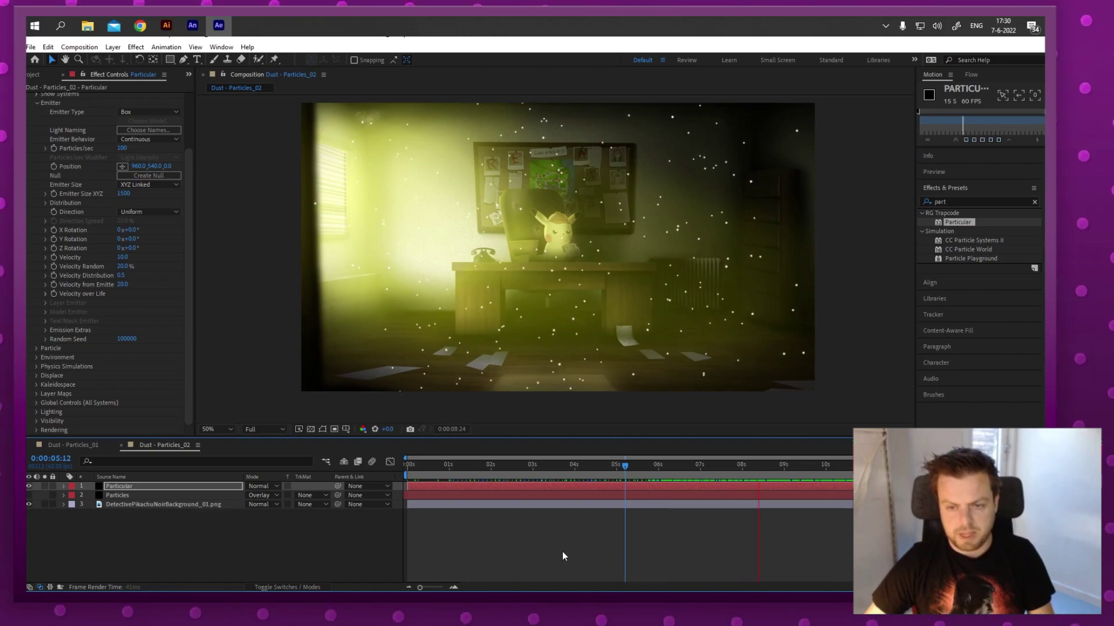
pyautogui.press('space')
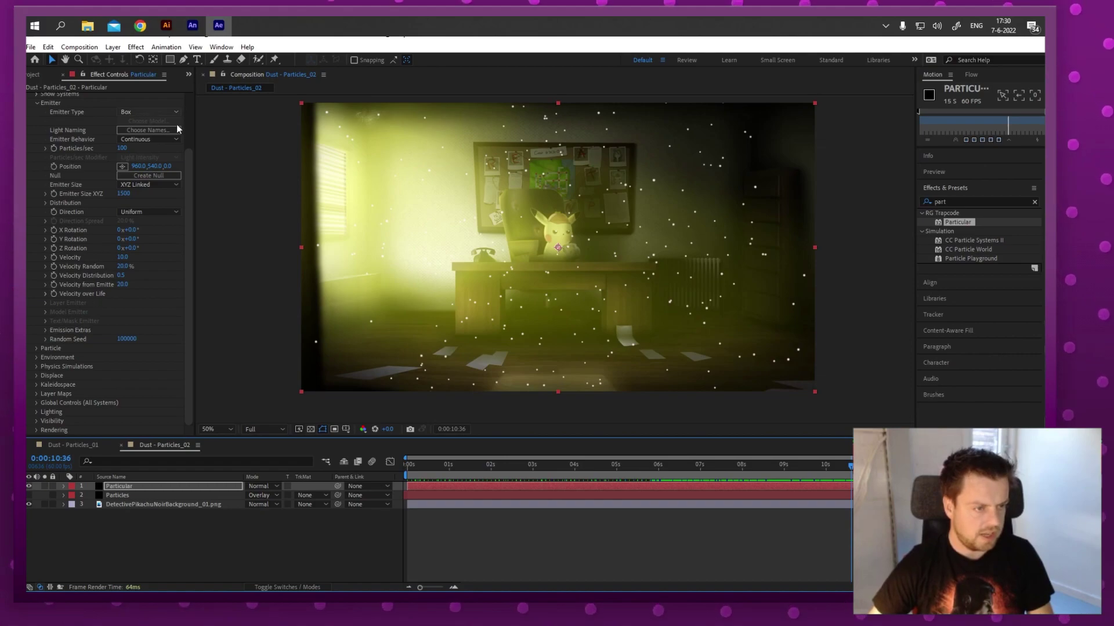
# Set the Life of Particular's particles to 30 seconds and scrub through the composition to check the result.
pyautogui.click(37, 102)
pyautogui.click(37, 180)
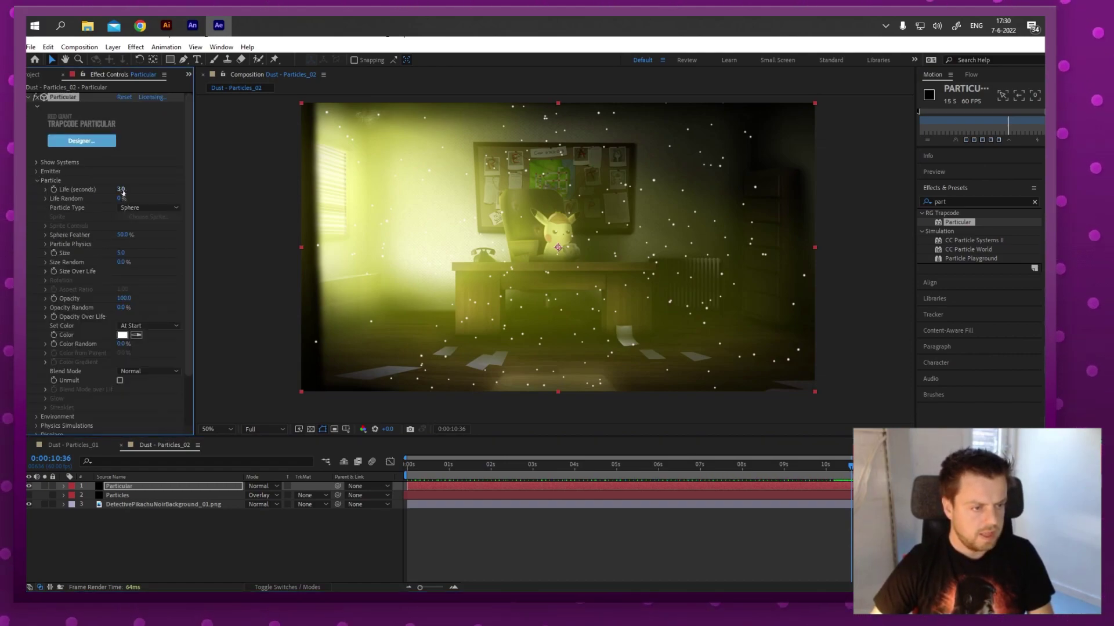
pyautogui.click(122, 189)
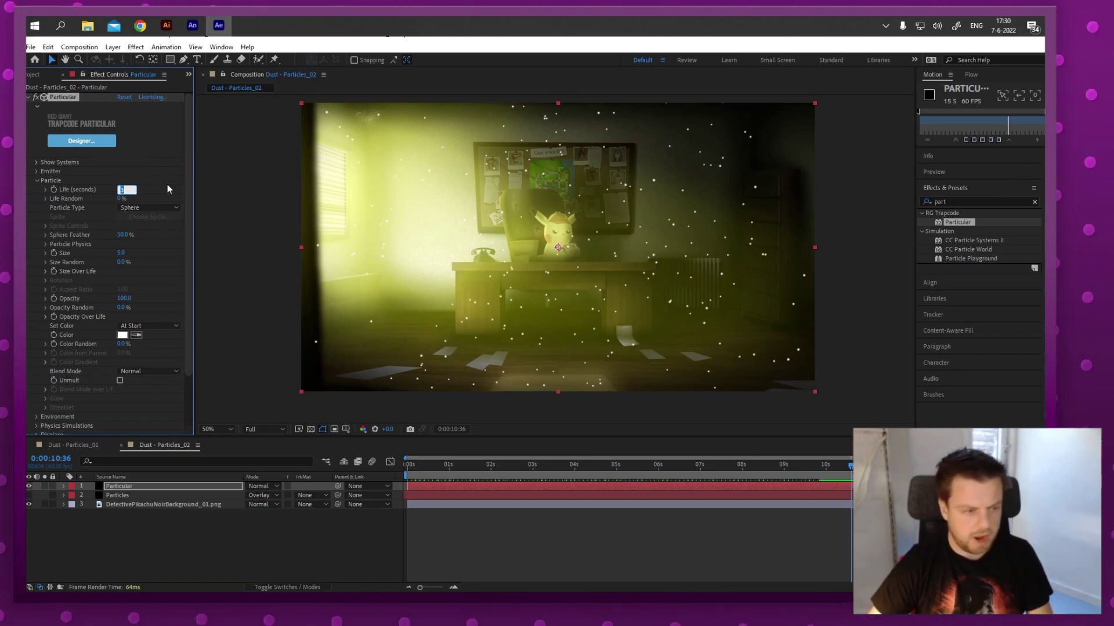
pyautogui.write('30')
pyautogui.press('Return')
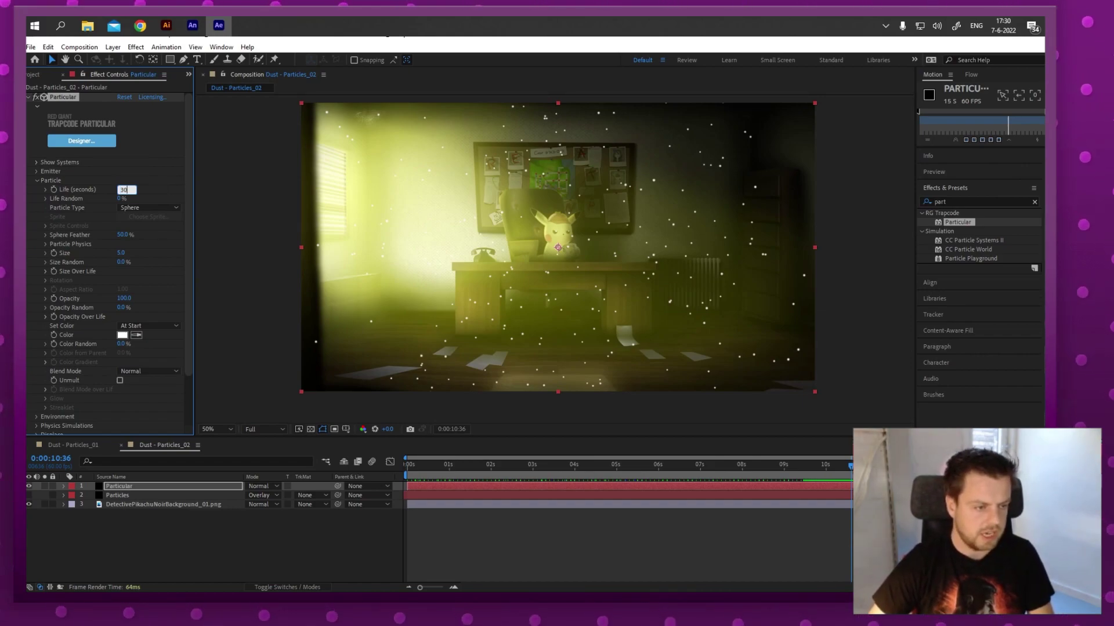
pyautogui.moveTo(641, 465); pyautogui.dragTo(904, 470)
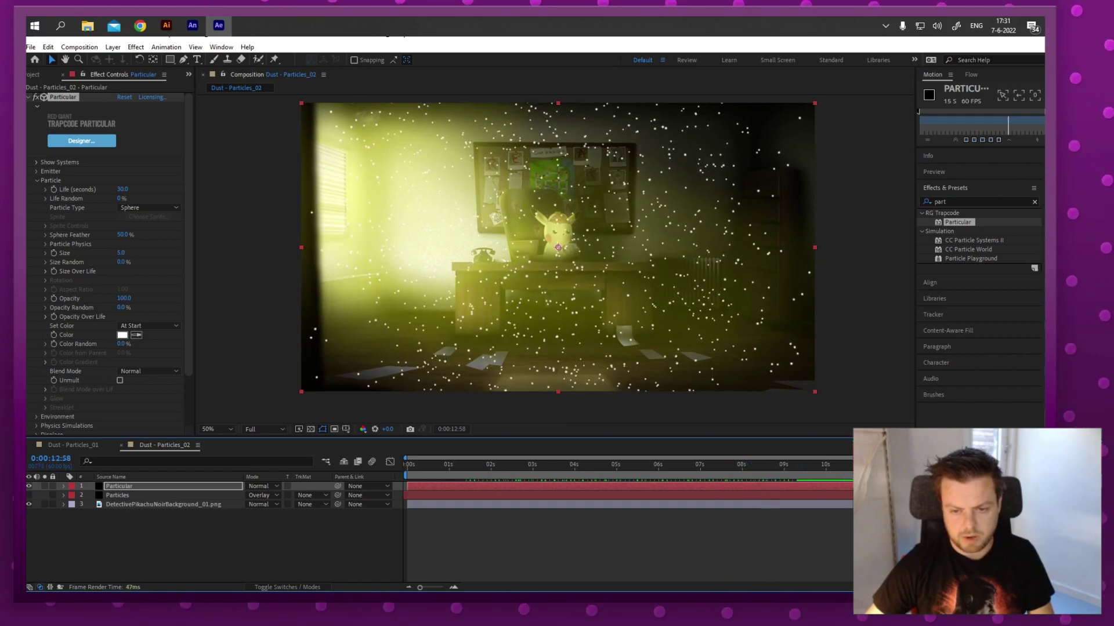
pyautogui.click(38, 181)
# From the composition's start, try shifting the Particular layer earlier in time, and undo the shift.
pyautogui.press('Home')
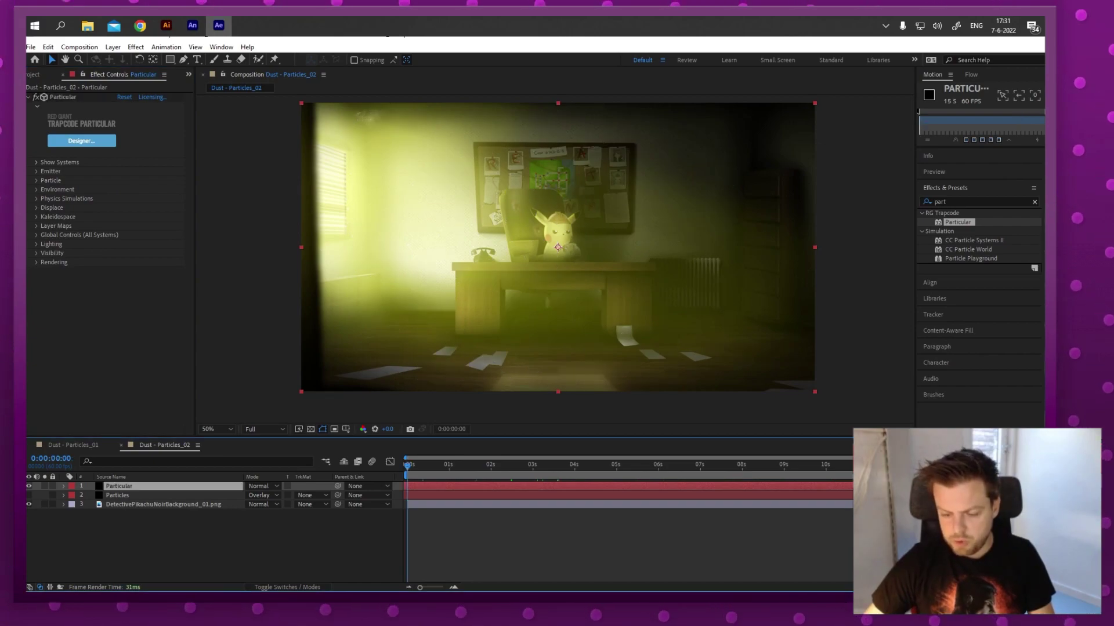
pyautogui.moveTo(986, 486); pyautogui.dragTo(576, 486)
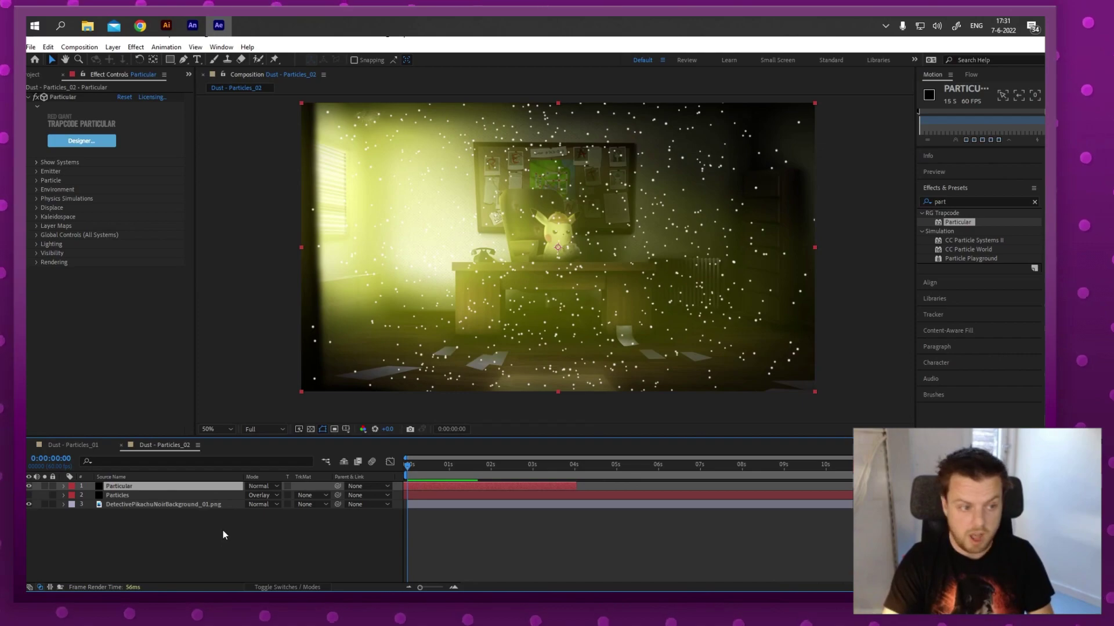
pyautogui.hotkey('ctrl', 'z')
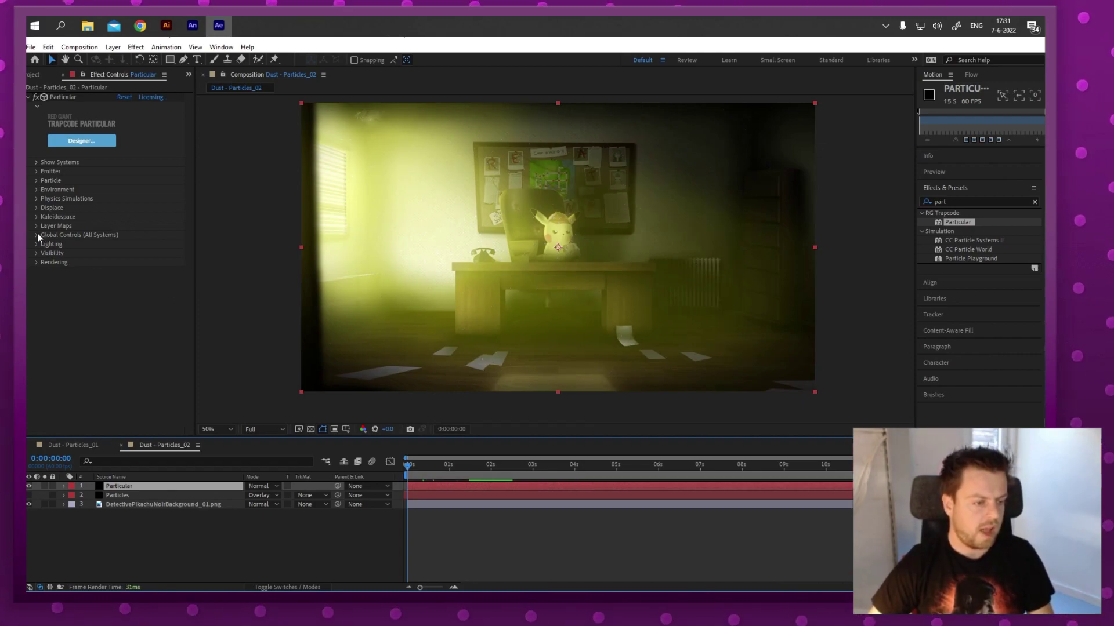
# Set Particular's global Pre Run to 30 seconds and scrub through the composition to check the particles.
pyautogui.click(37, 235)
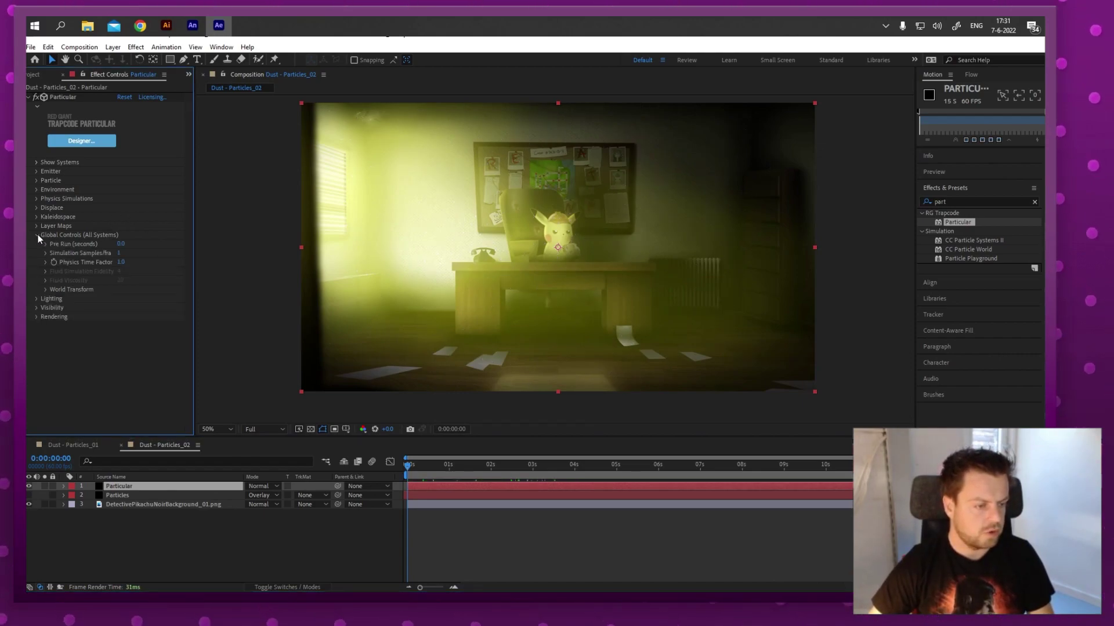
pyautogui.click(120, 245)
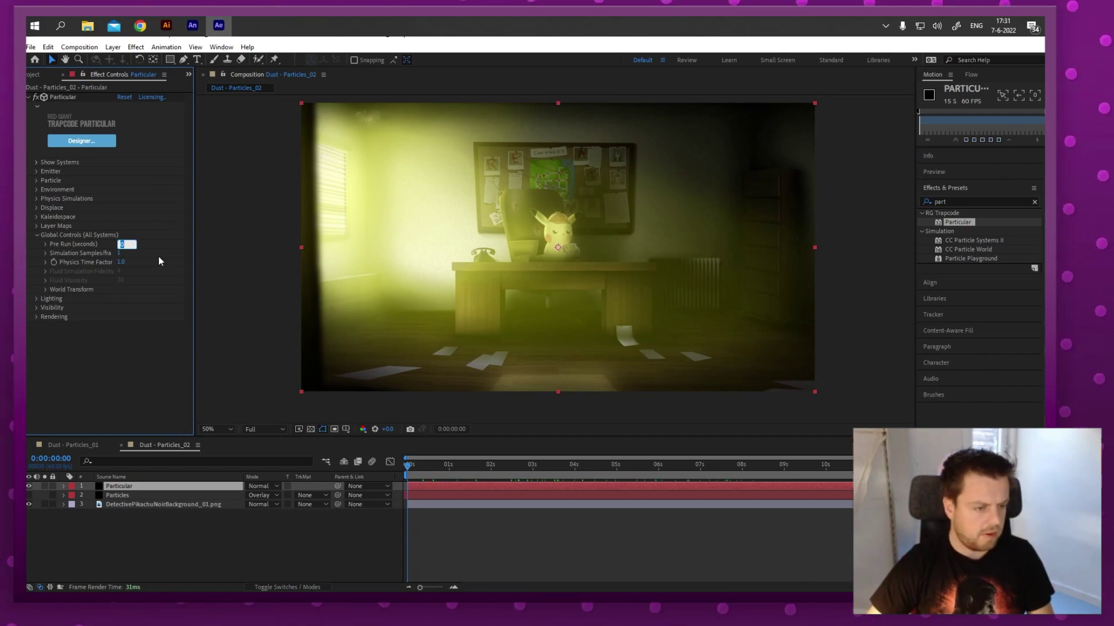
pyautogui.write('30')
pyautogui.press('Return')
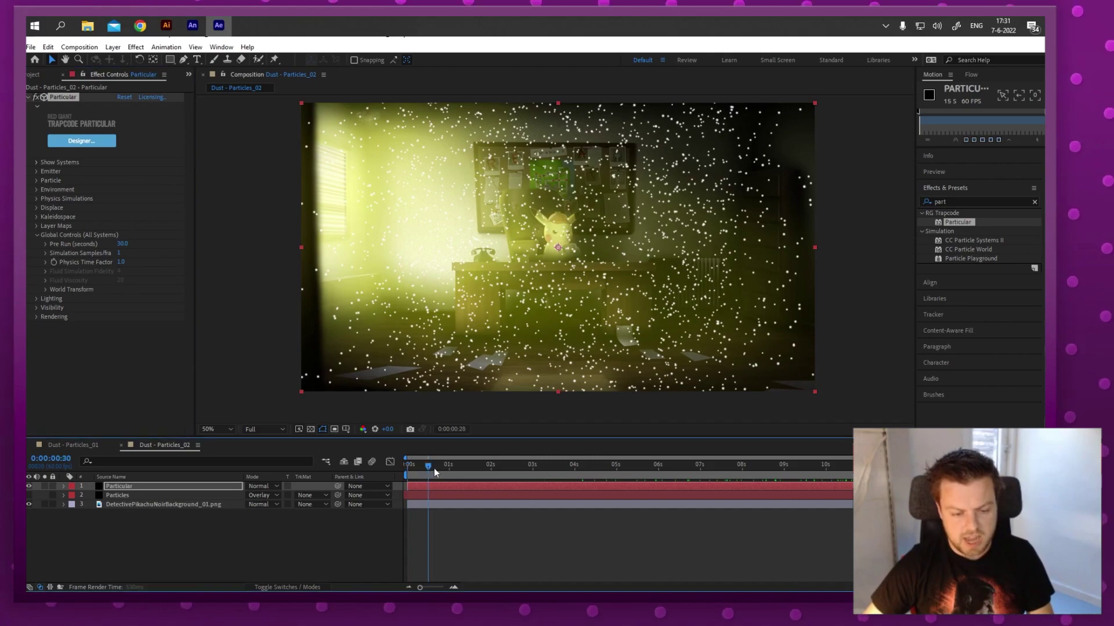
pyautogui.moveTo(447, 464); pyautogui.dragTo(873, 481)
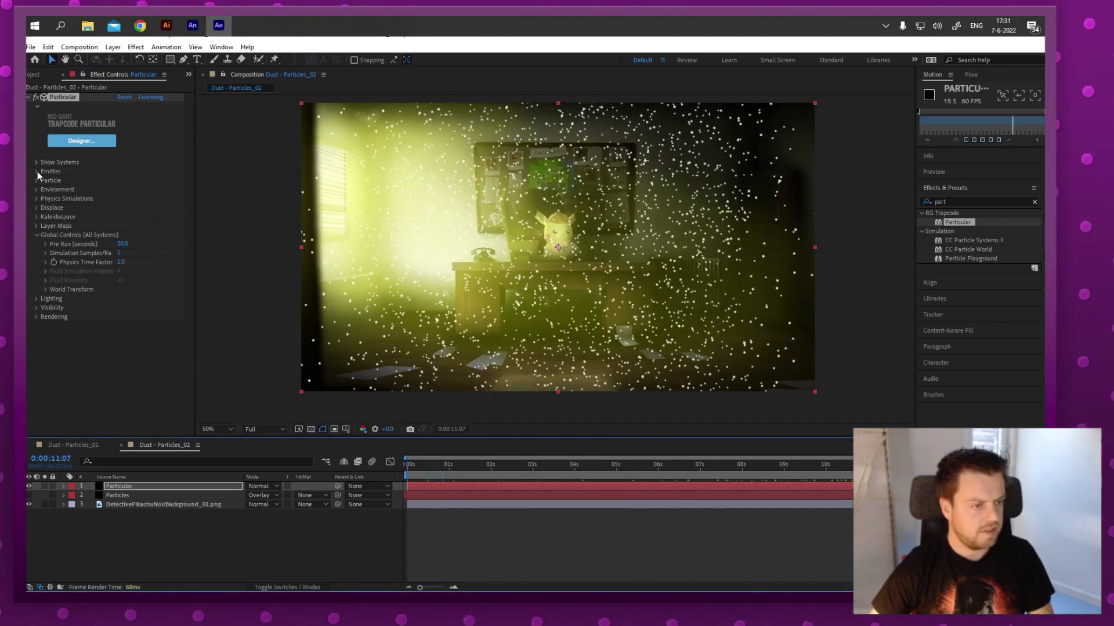
# Set the emitter's Particles/sec to 3 and Velocity to 15, and play a preview.
pyautogui.click(37, 172)
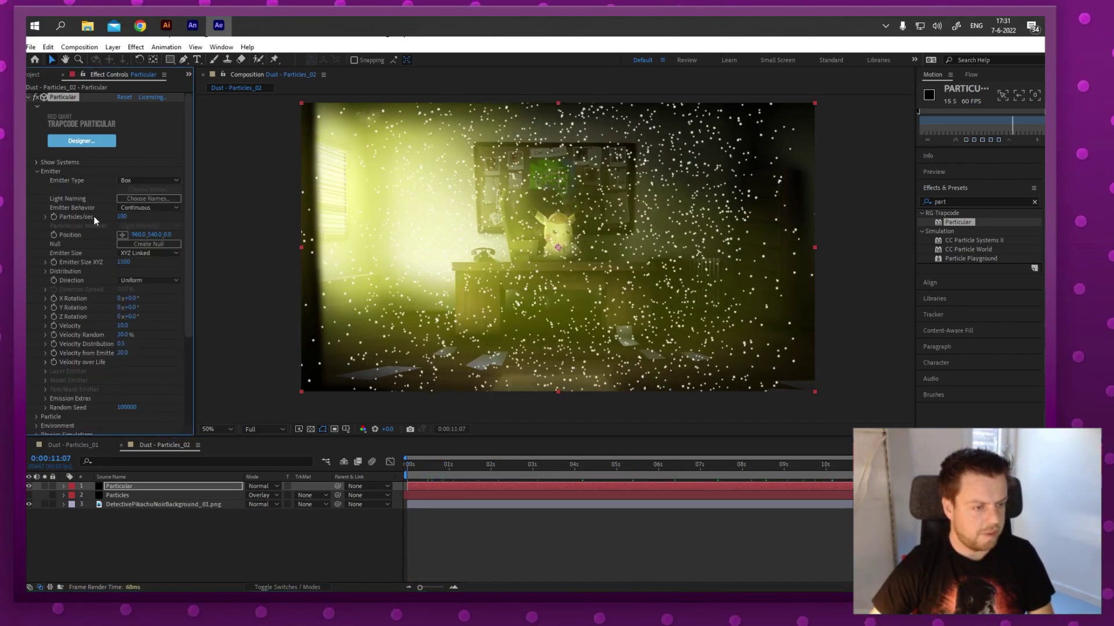
pyautogui.click(123, 216)
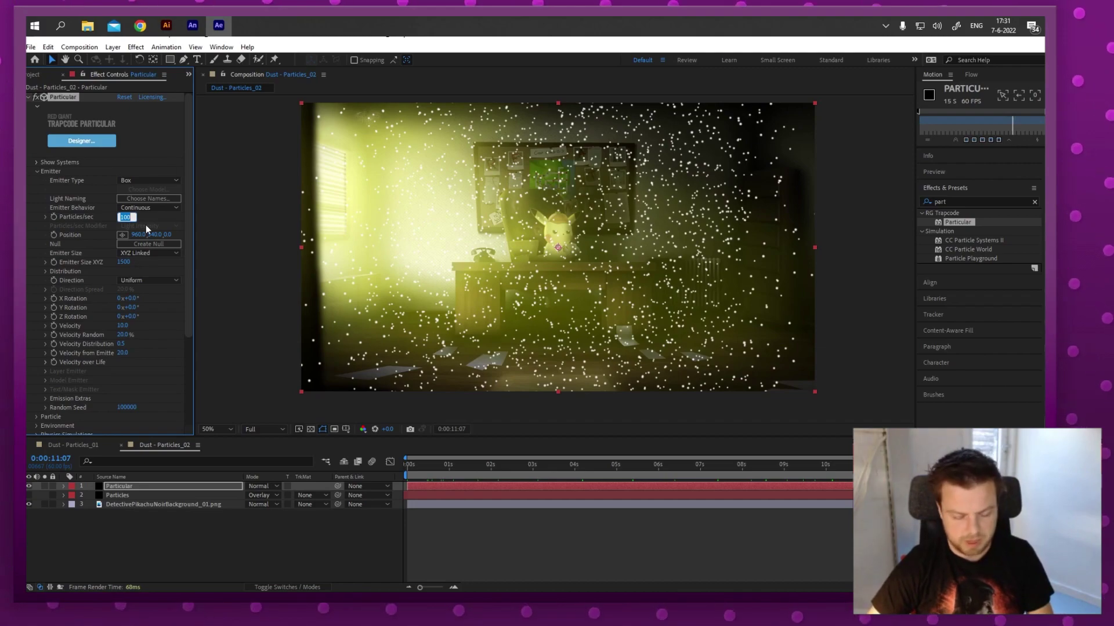
pyautogui.write('3')
pyautogui.click(123, 326)
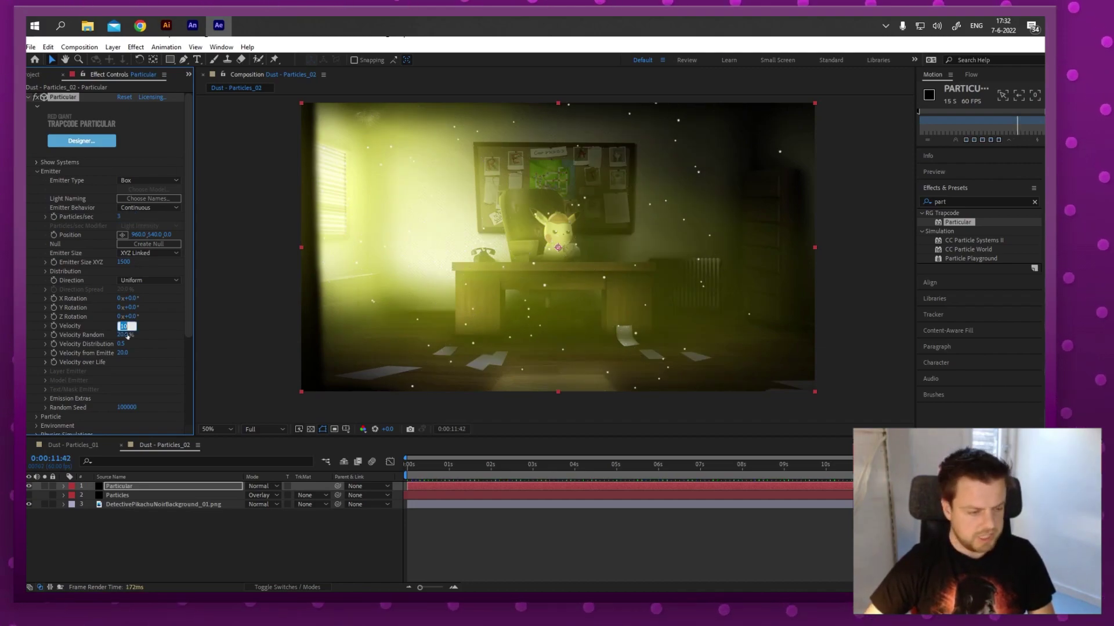
pyautogui.write('15')
pyautogui.press('Return')
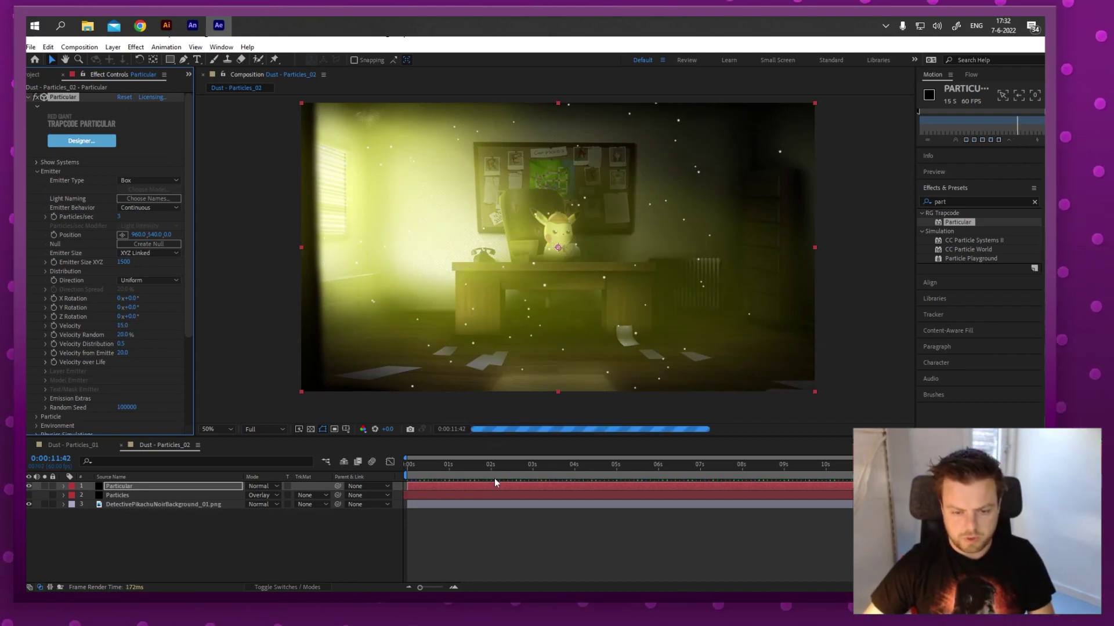
pyautogui.press('space')
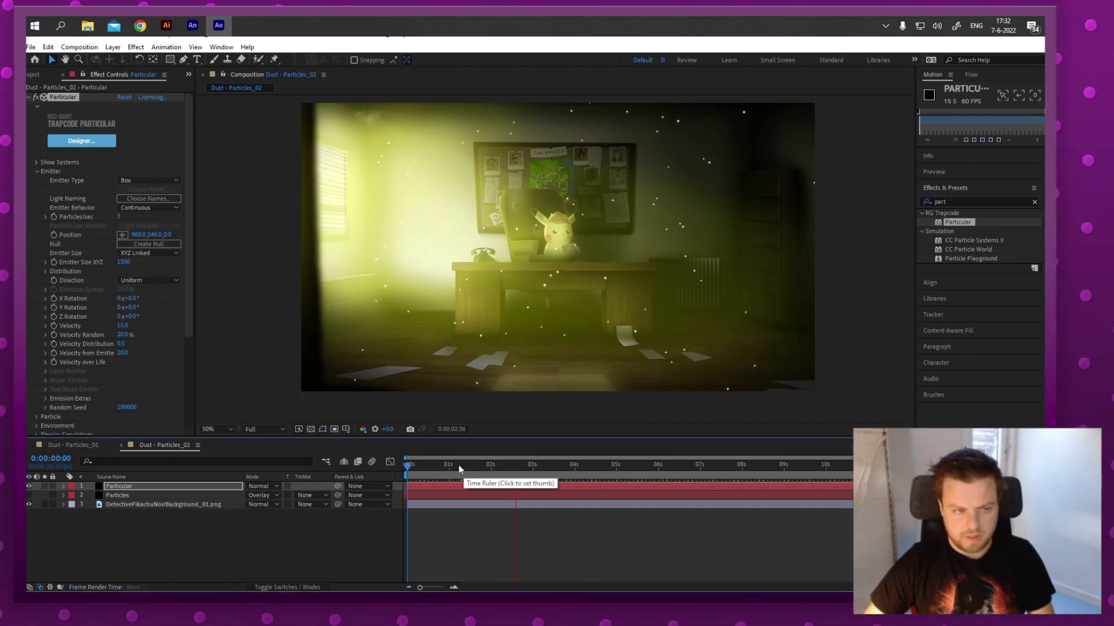
# Enlarge the box emitter's Emitter Size XYZ to about 1800 and preview the wider particle spread.
pyautogui.click(145, 261)
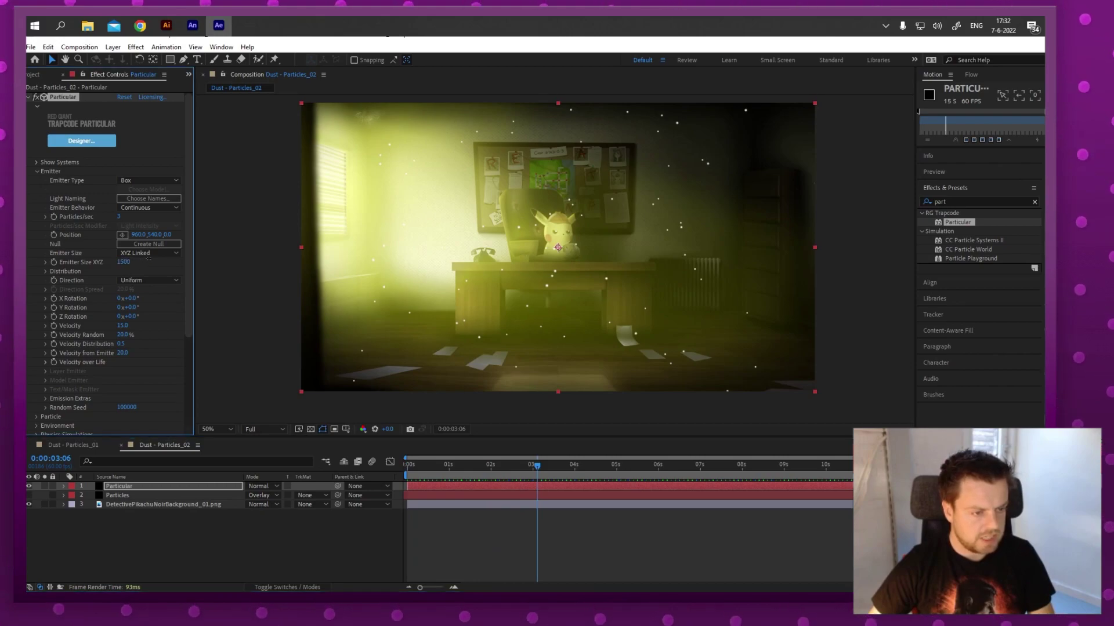
pyautogui.moveTo(148, 261); pyautogui.dragTo(345, 261)
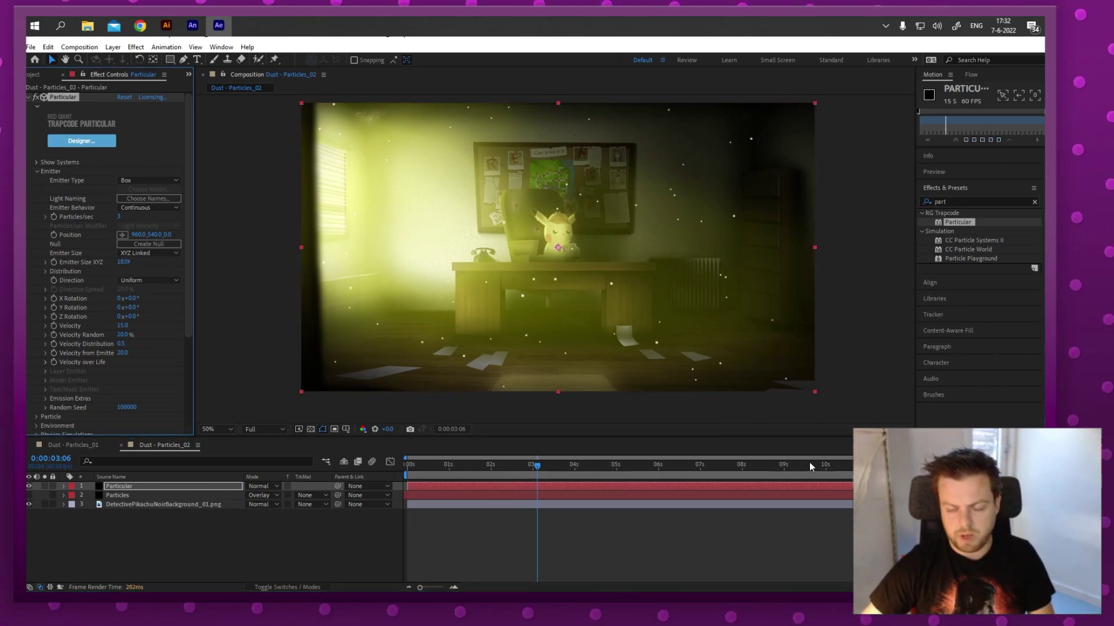
pyautogui.click(567, 464)
pyautogui.press('space')
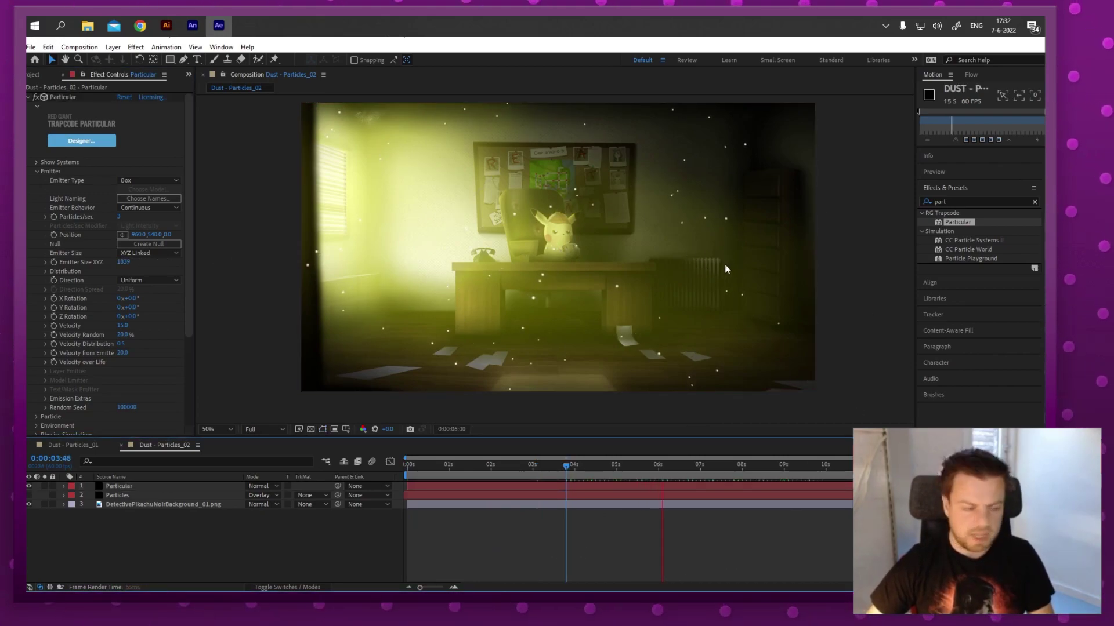
# Shape the particles' Opacity Over Life curve with points so they fade in from zero and fade out at the end.
pyautogui.click(37, 172)
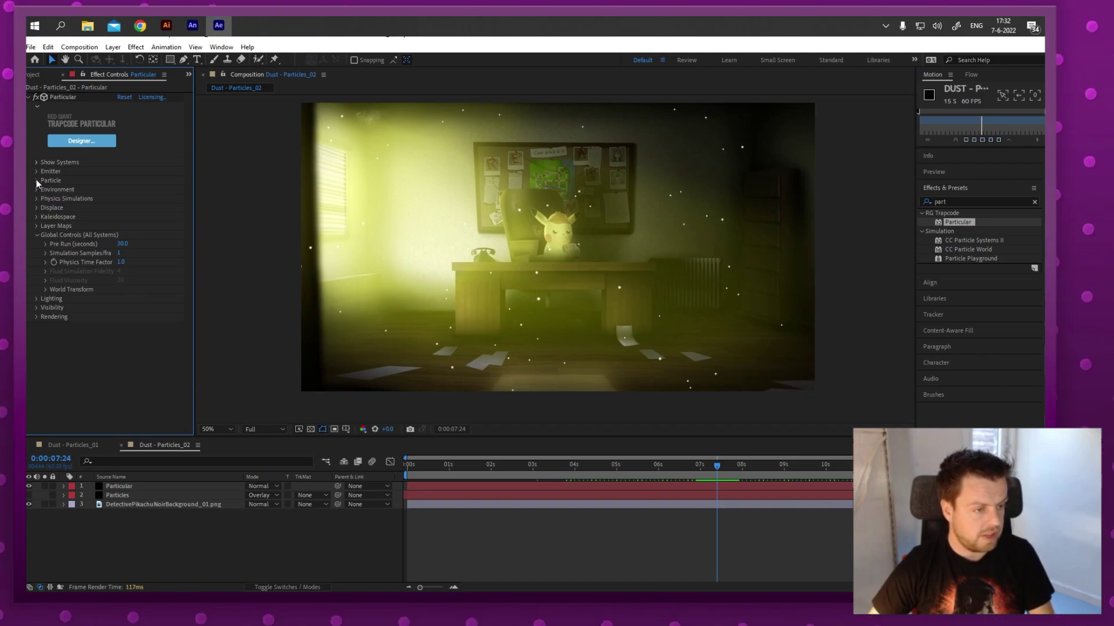
pyautogui.click(36, 180)
pyautogui.scroll(-3, 67, 258)
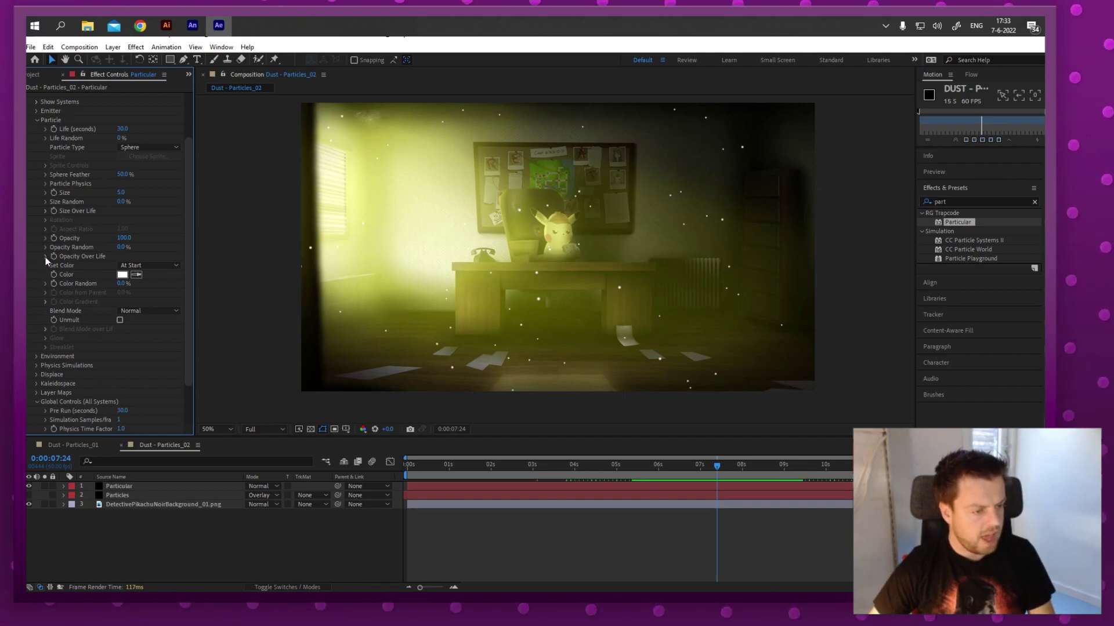
pyautogui.click(45, 256)
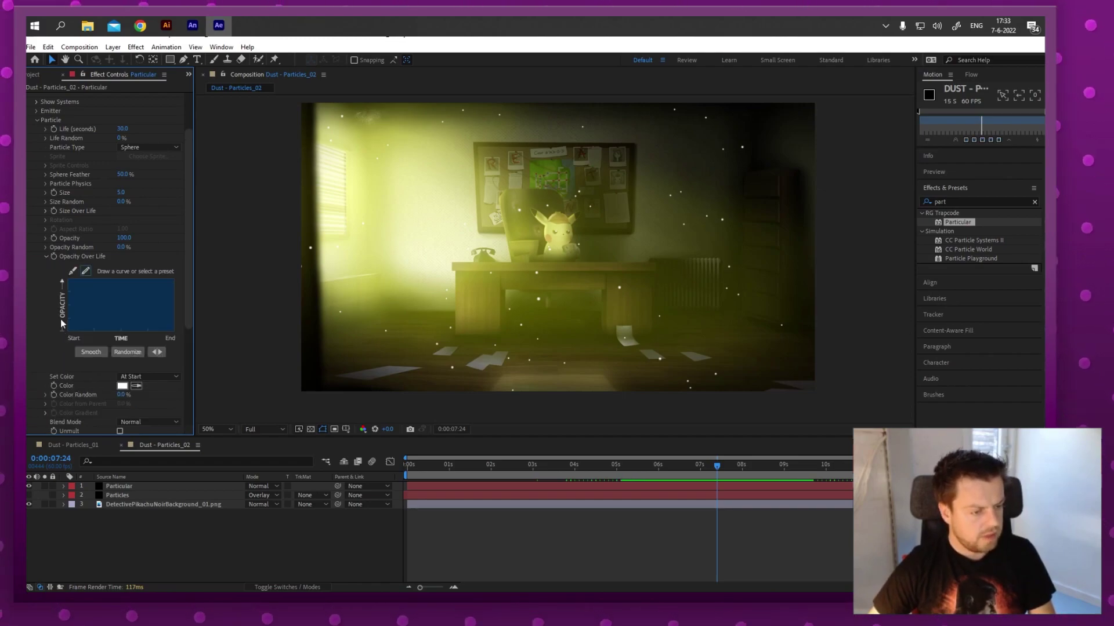
pyautogui.click(73, 271)
pyautogui.moveTo(68, 287); pyautogui.dragTo(69, 323)
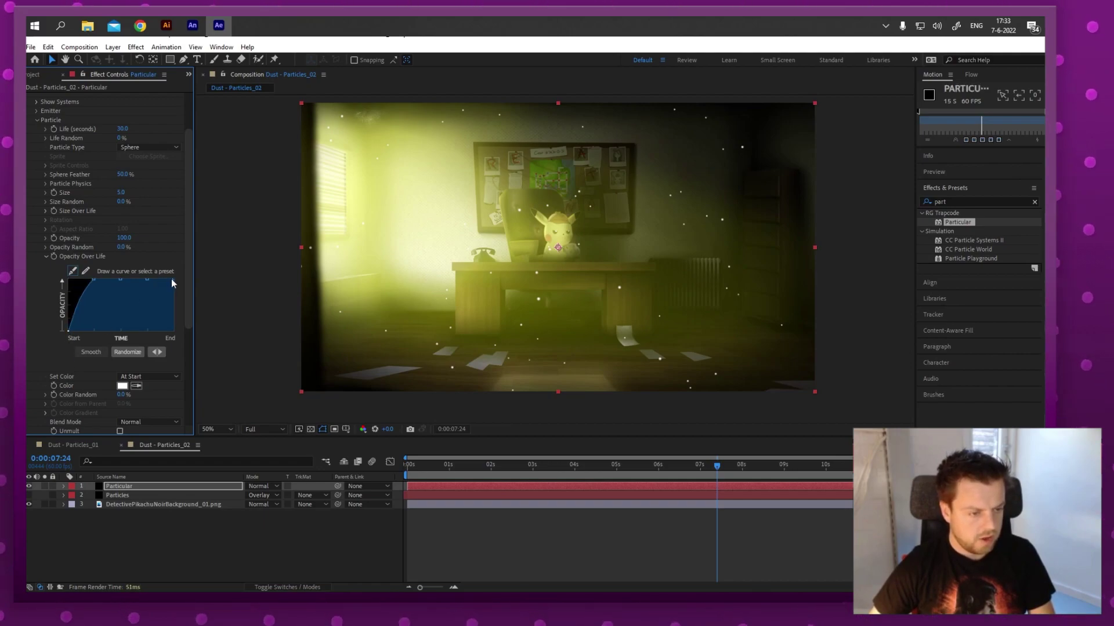
pyautogui.moveTo(172, 279); pyautogui.dragTo(175, 330)
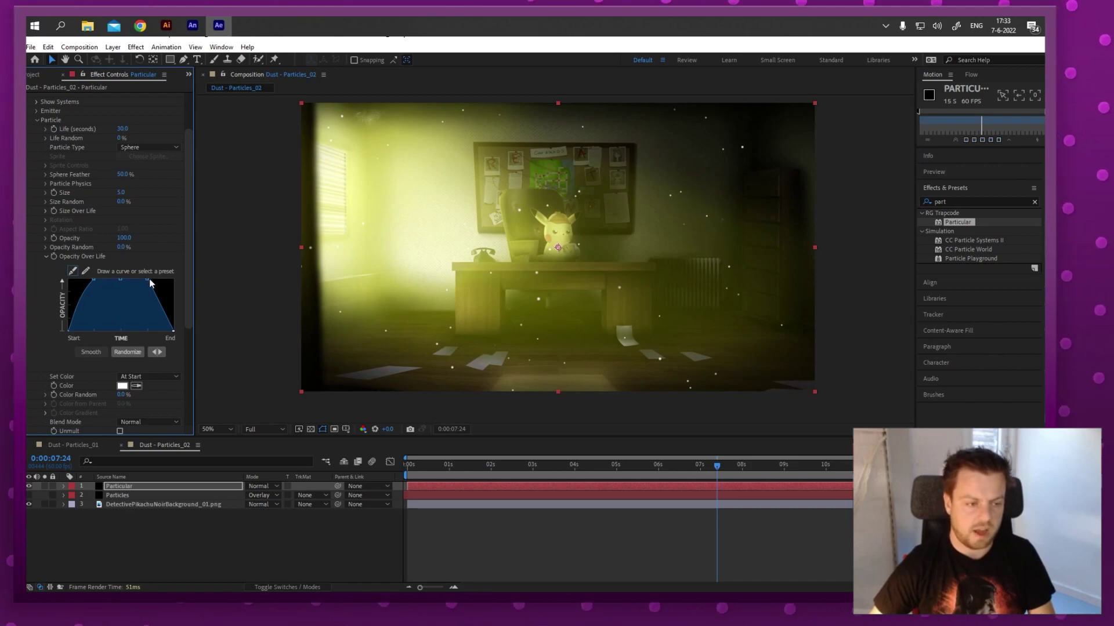
# Set the particles' Opacity to 75 and Opacity Random to 89%, and preview from the composition's start.
pyautogui.click(124, 238)
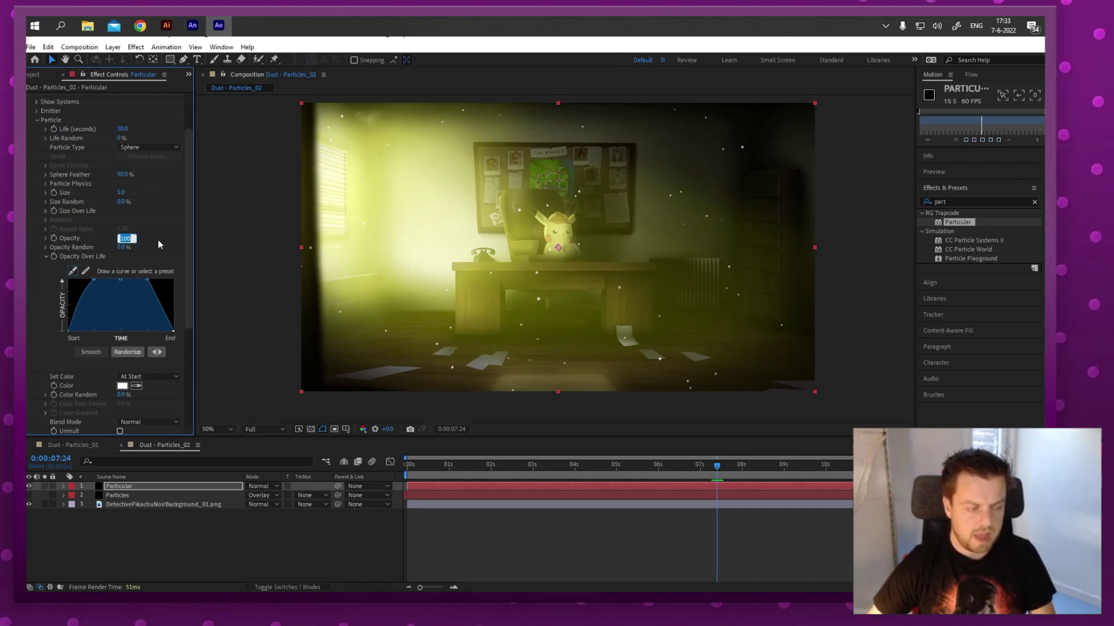
pyautogui.write('75')
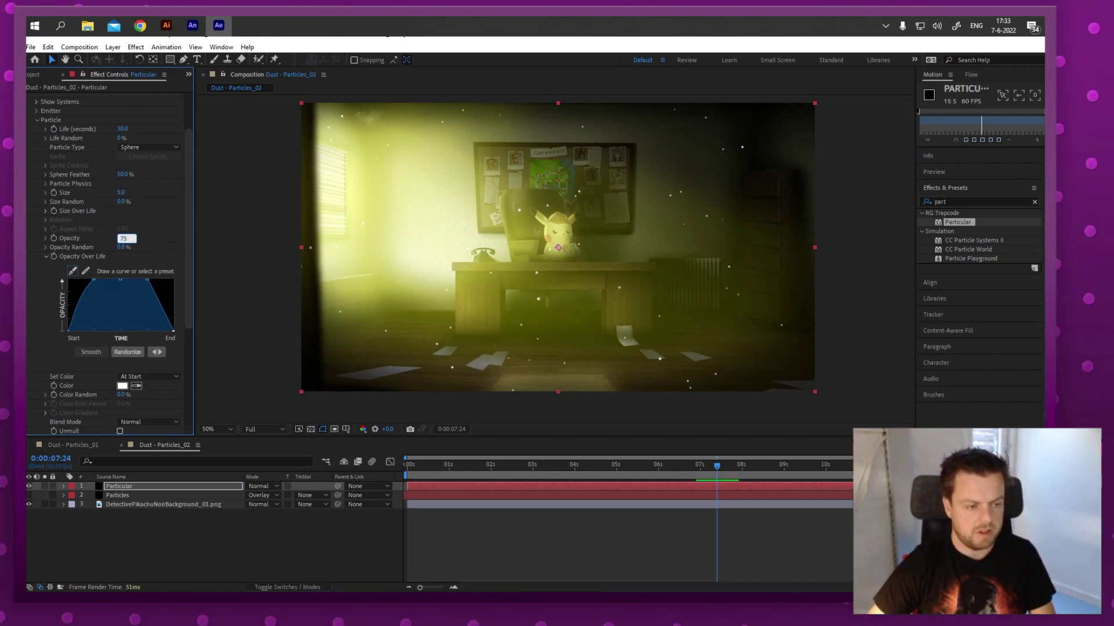
pyautogui.press('Return')
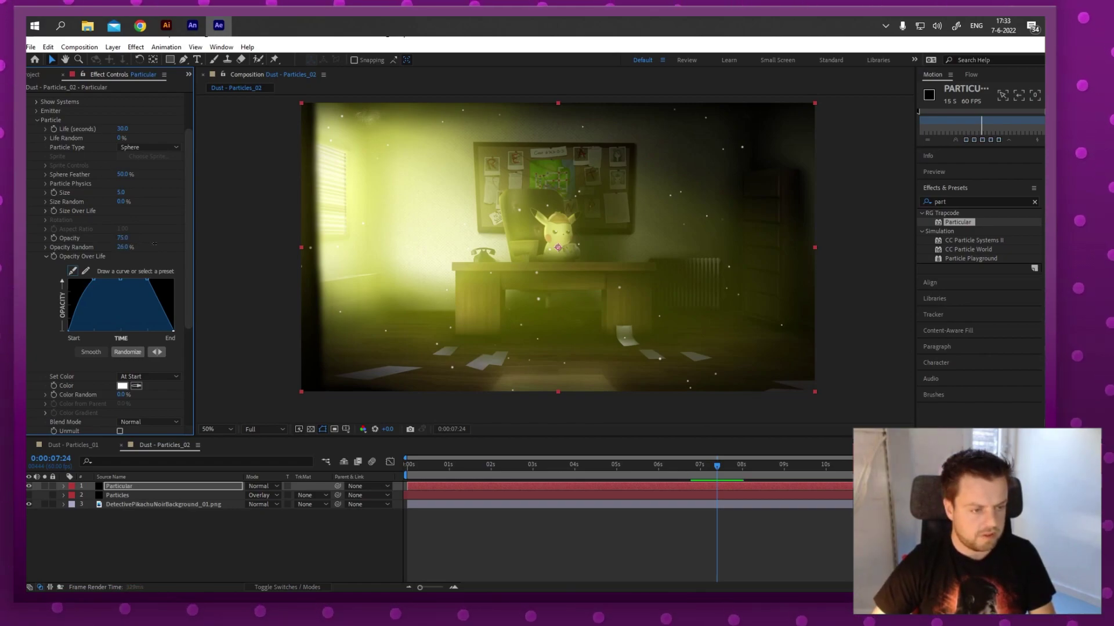
pyautogui.moveTo(154, 244); pyautogui.dragTo(167, 249)
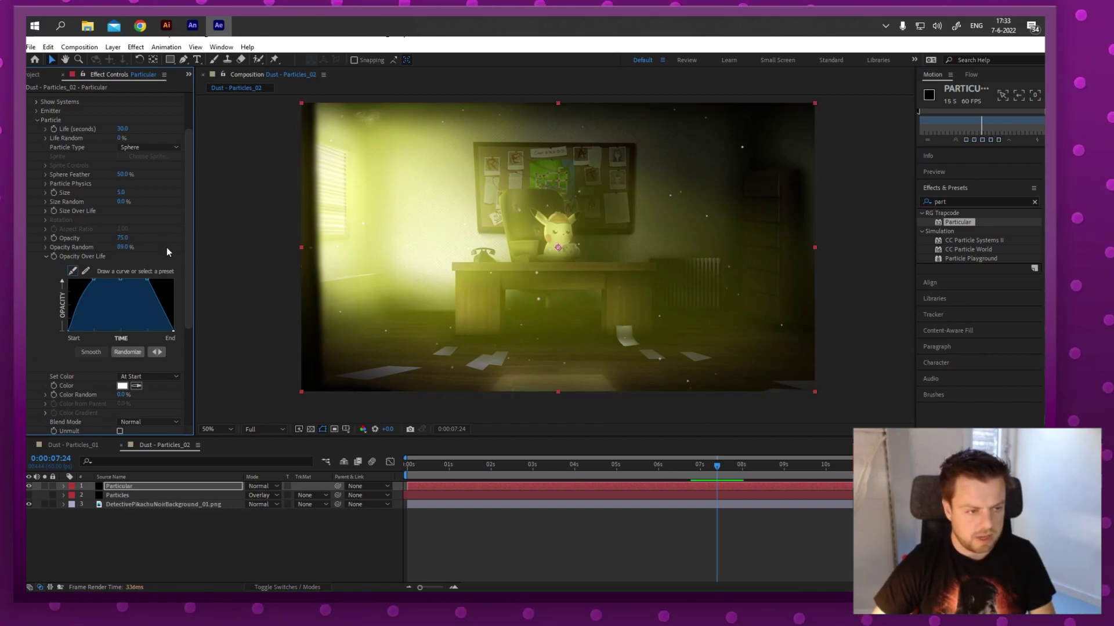
pyautogui.click(437, 486)
pyautogui.press('Home')
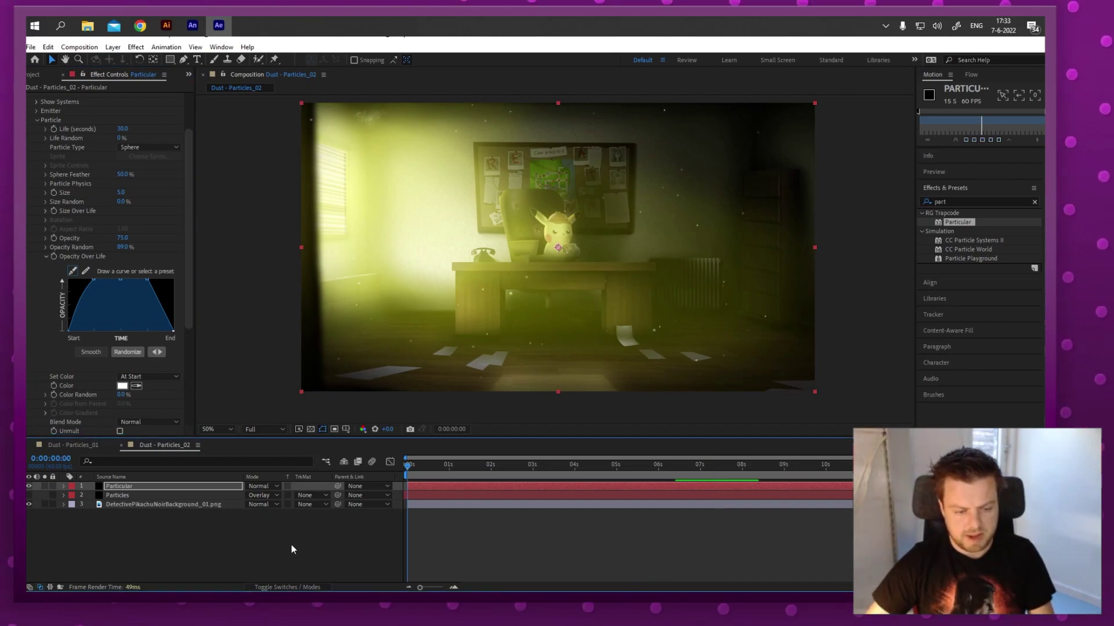
pyautogui.press('space')
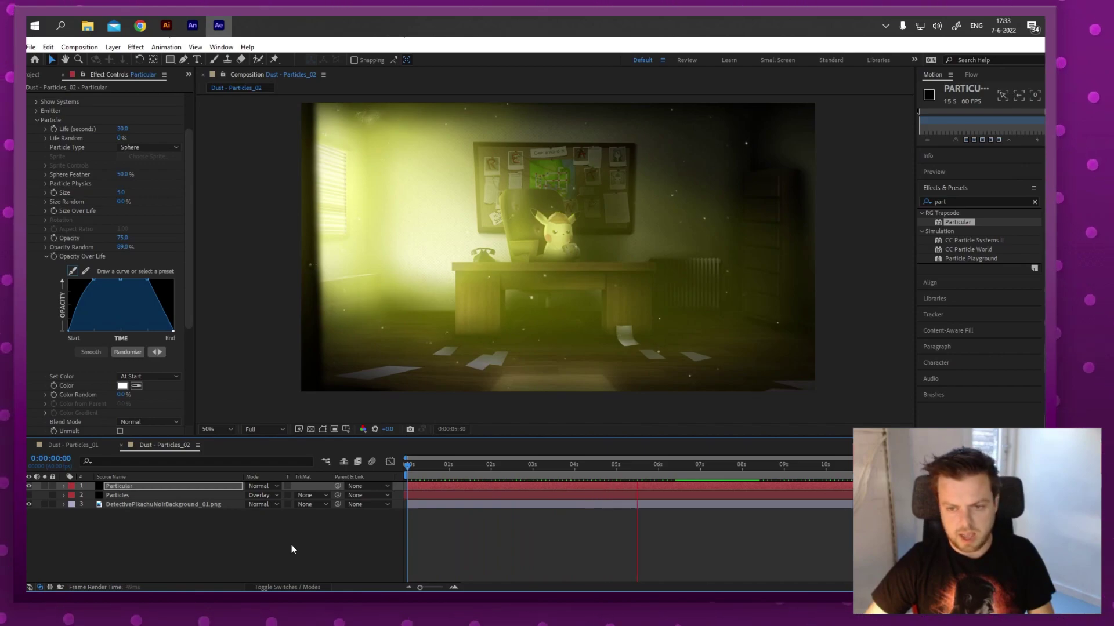
# Examine the Drift and Spin settings in Particular's Displace group.
pyautogui.click(33, 204)
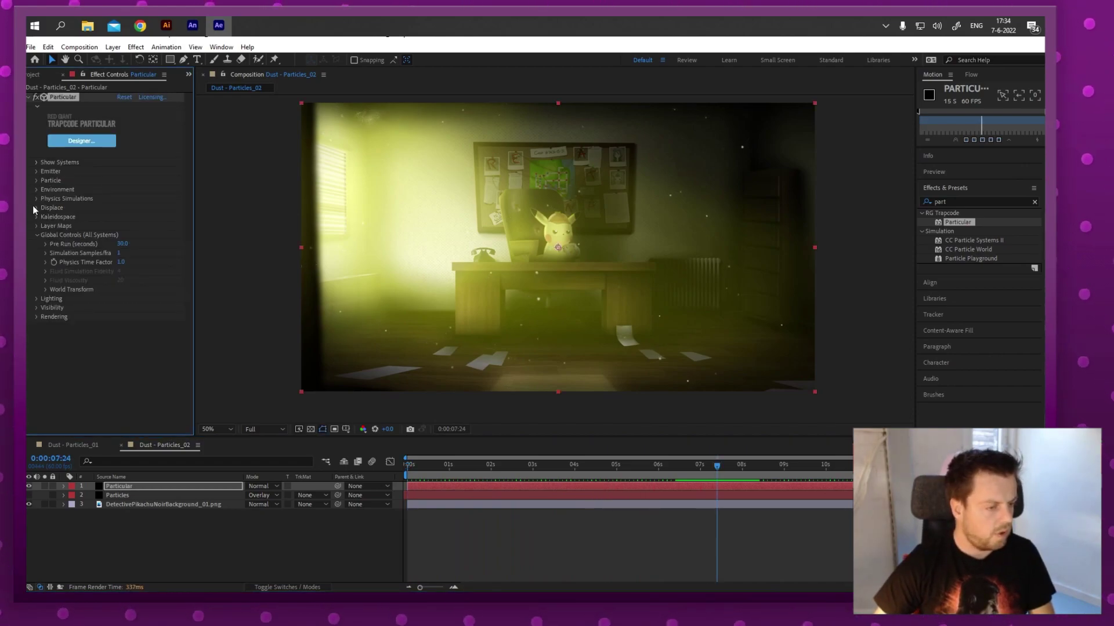
pyautogui.click(36, 207)
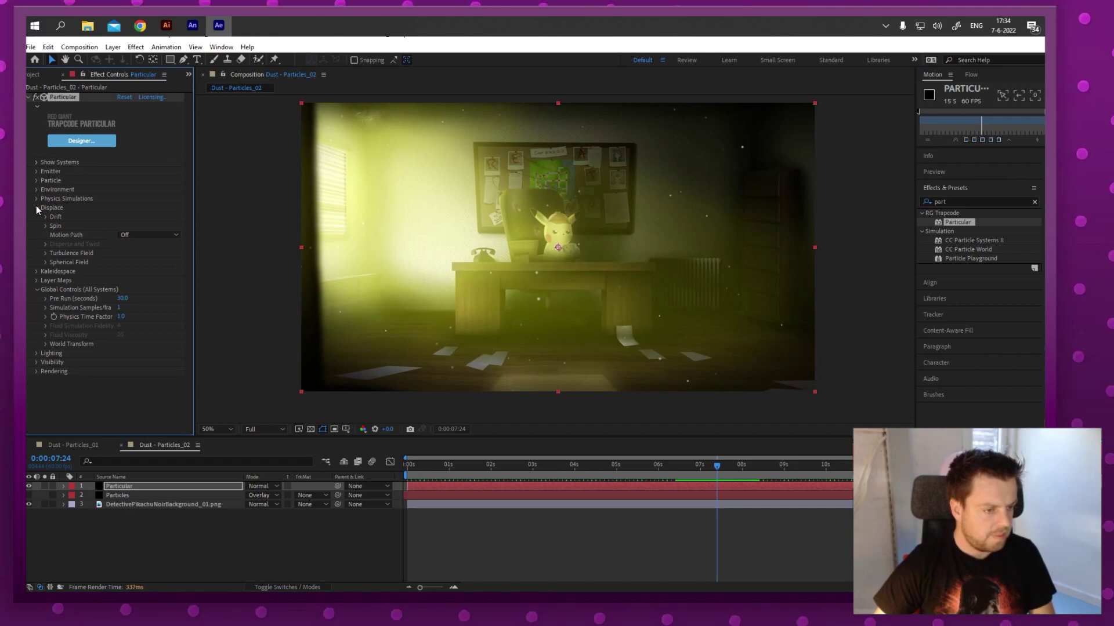
pyautogui.click(46, 216)
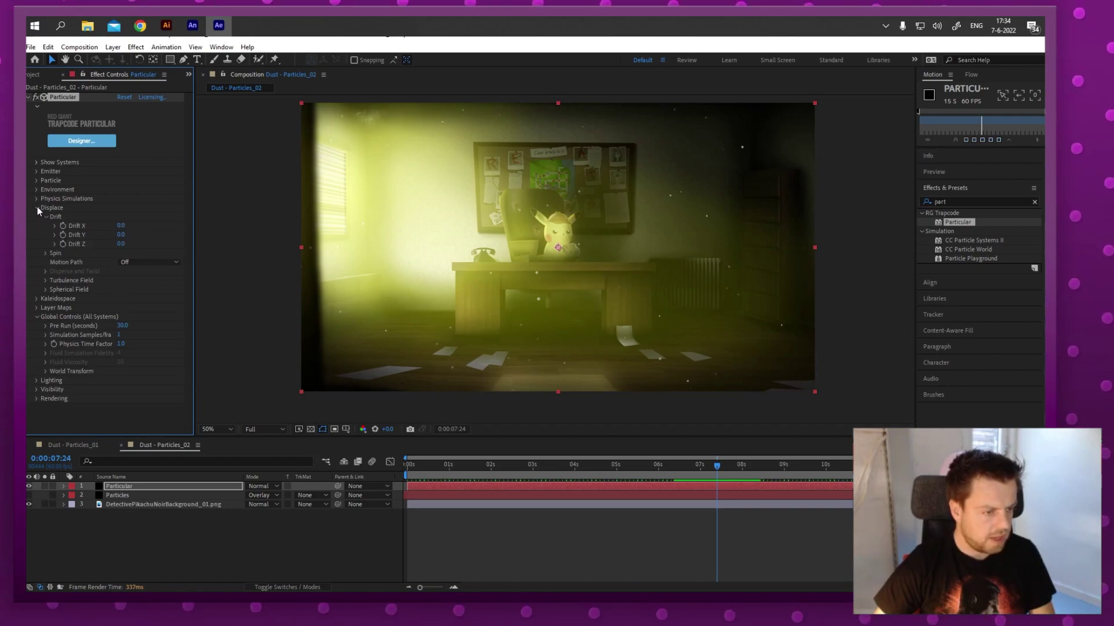
pyautogui.click(45, 253)
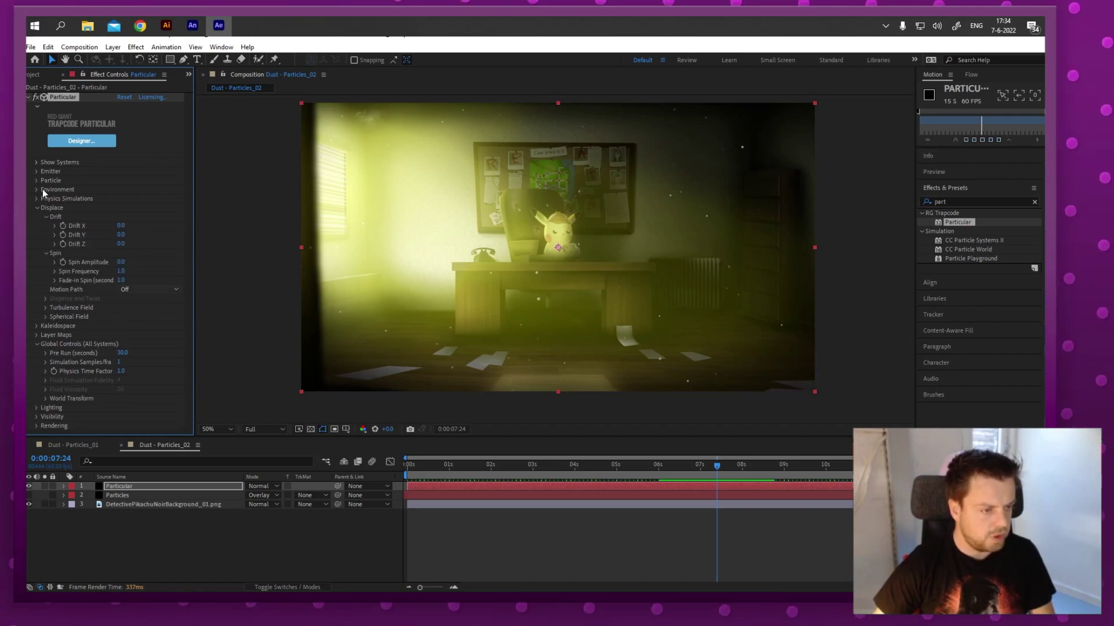
pyautogui.click(37, 207)
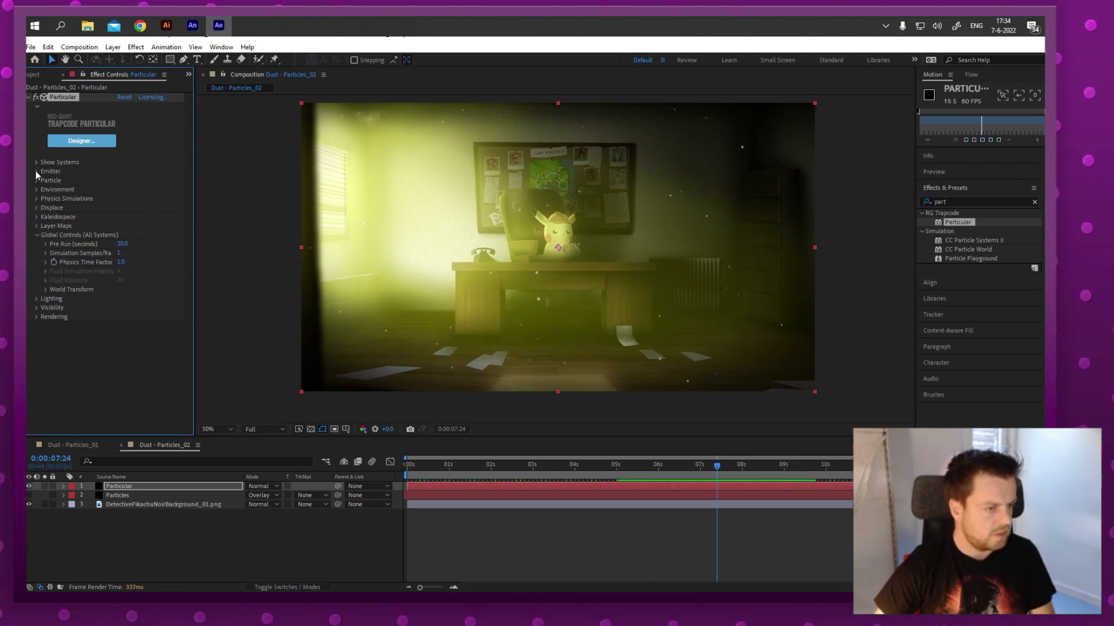
# Set the Particular layer's blending mode to Overlay and check the dust up close while scrubbing through the composition.
pyautogui.click(703, 464)
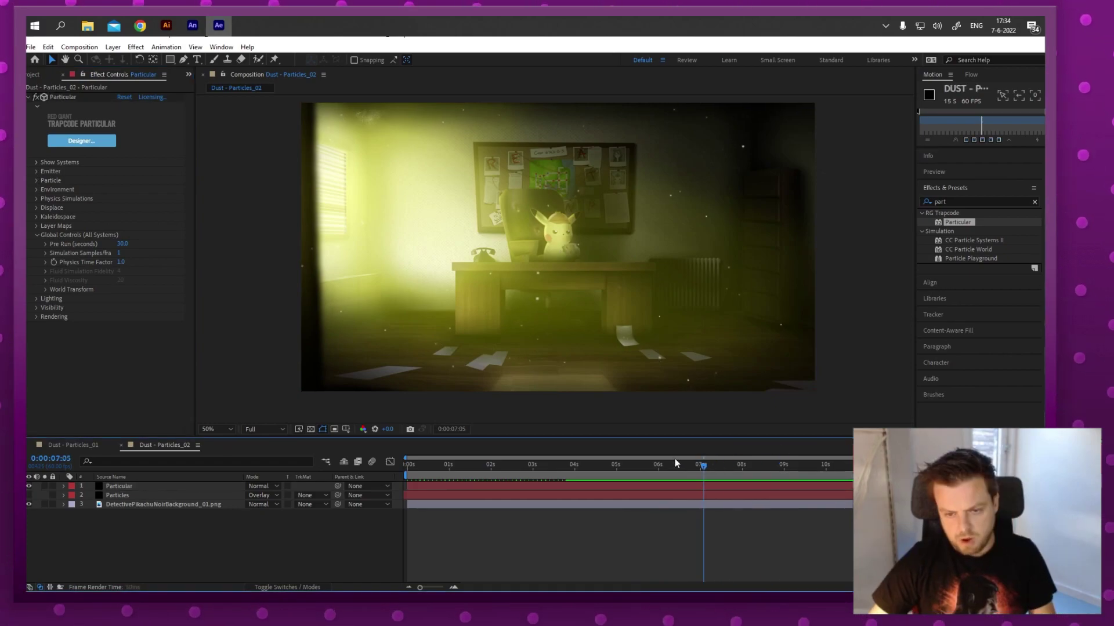
pyautogui.moveTo(675, 462)
pyautogui.mouseDown()
pyautogui.moveTo(685, 464)
pyautogui.moveTo(653, 464)
pyautogui.mouseUp()
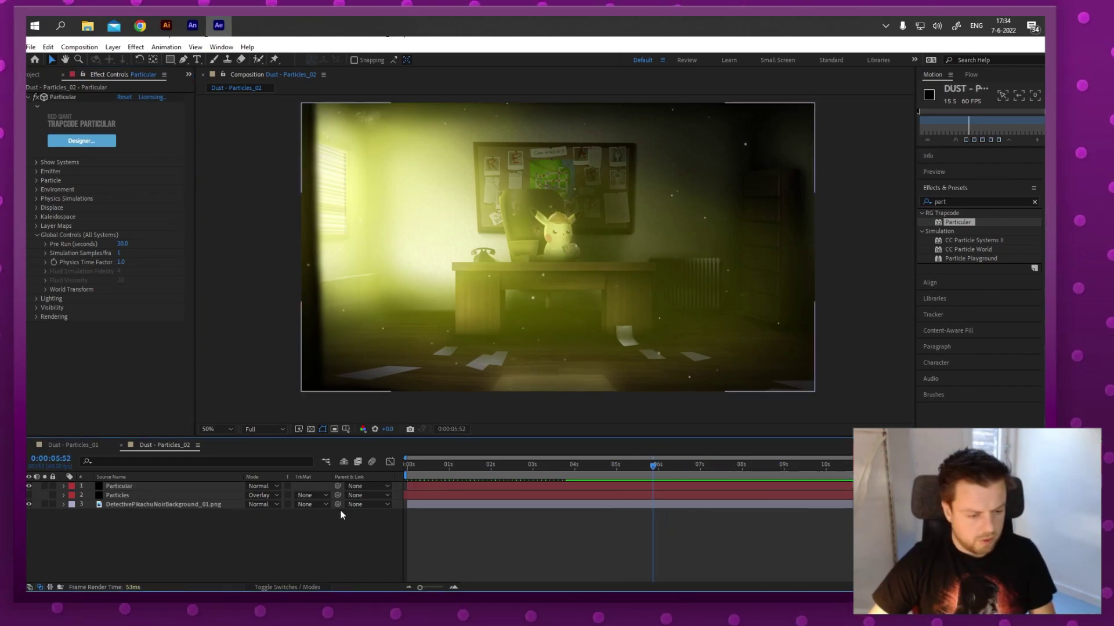
pyautogui.click(268, 488)
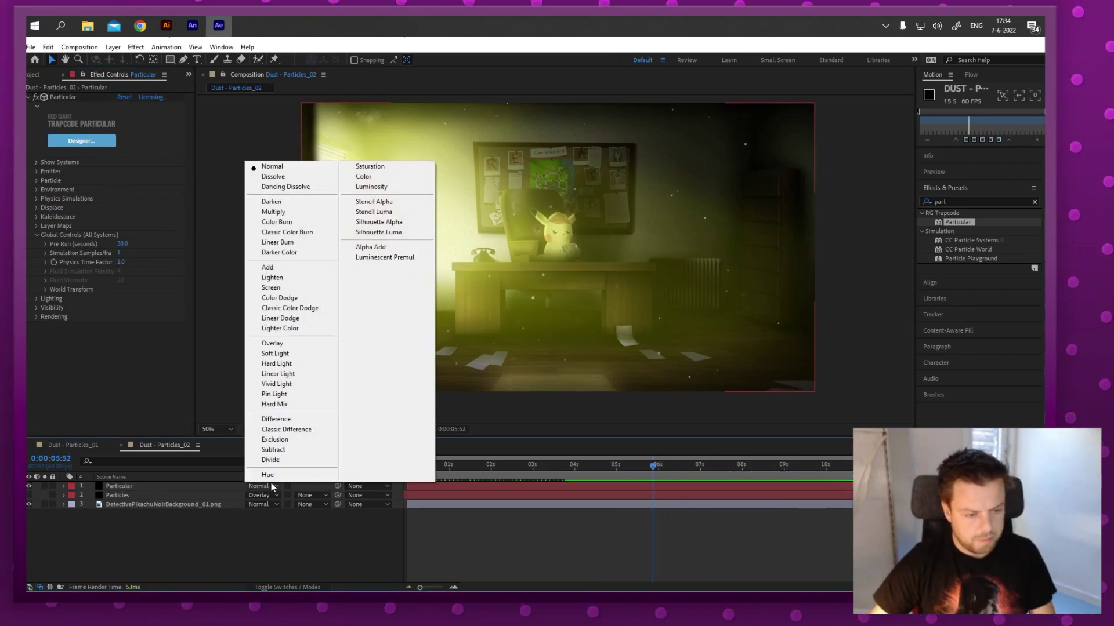
pyautogui.click(279, 344)
pyautogui.moveTo(601, 469); pyautogui.dragTo(819, 479)
pyautogui.click(548, 241)
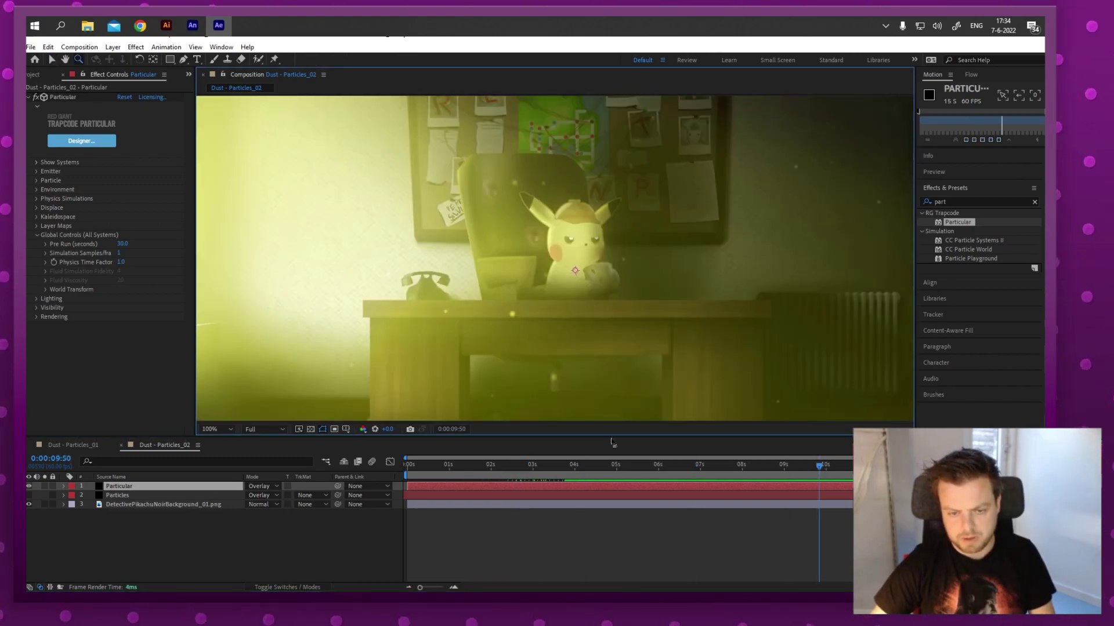
pyautogui.moveTo(667, 471); pyautogui.dragTo(545, 464)
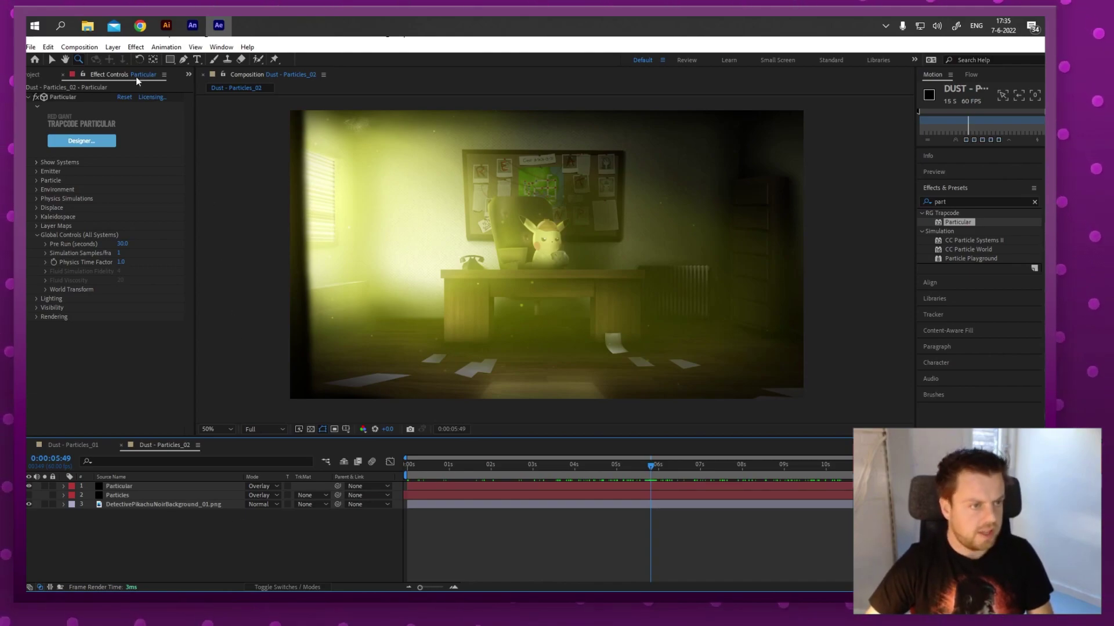
# Add a new camera layer to the Dust - Particles_02 composition.
pyautogui.click(112, 47)
pyautogui.moveTo(148, 59)
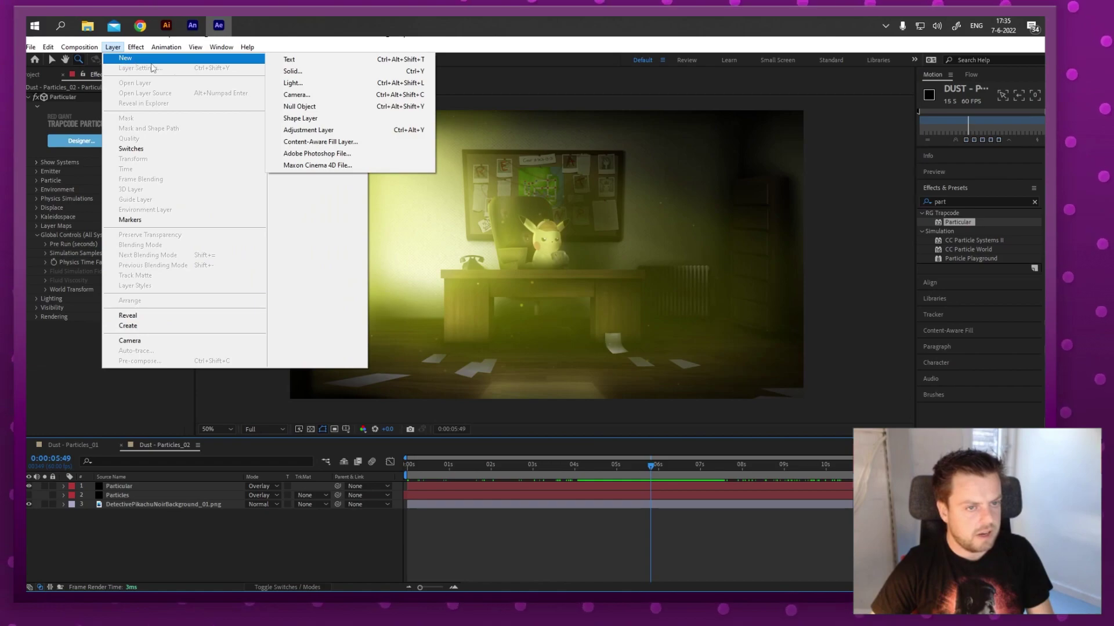
pyautogui.click(335, 99)
pyautogui.click(641, 430)
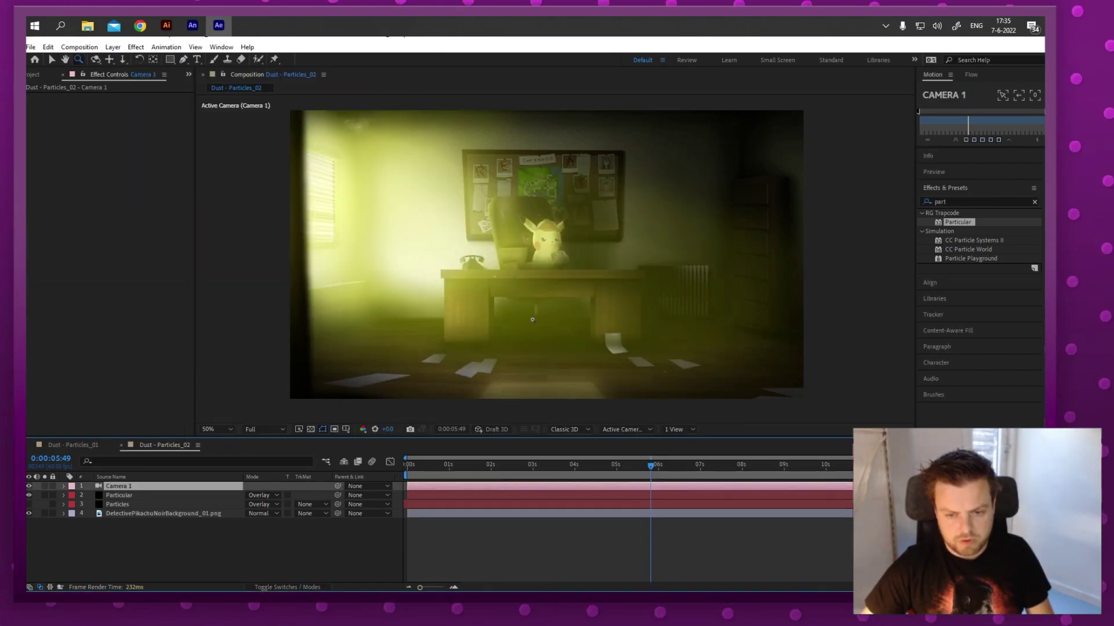
# Try dollying the camera through the dust particles in the composition view, and undo the move.
pyautogui.press('c')
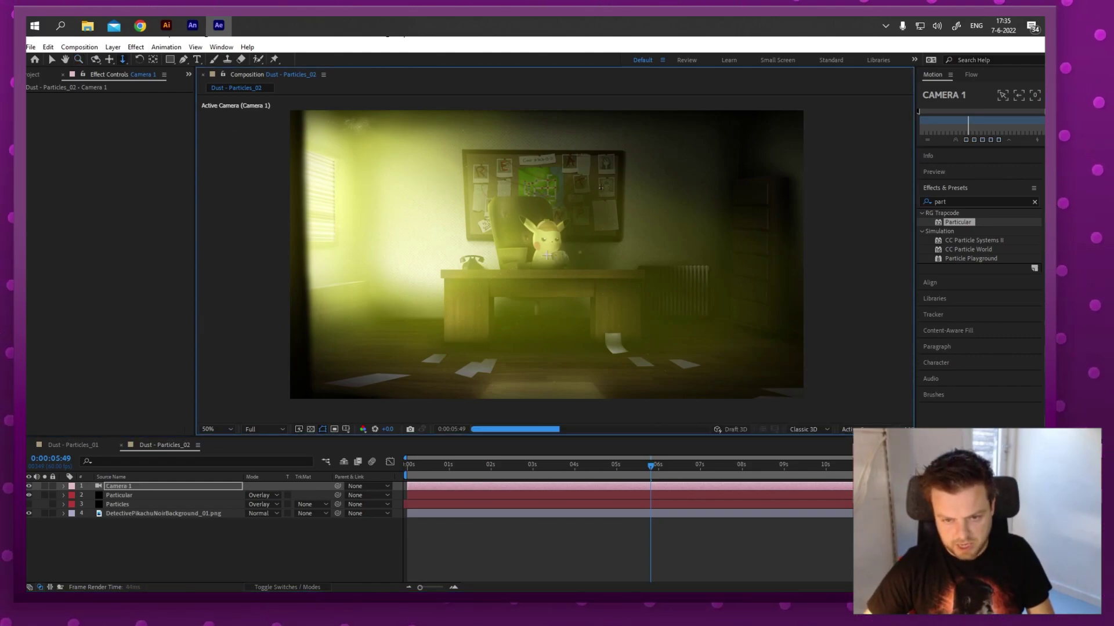
pyautogui.hotkey('ctrl', 'Down')
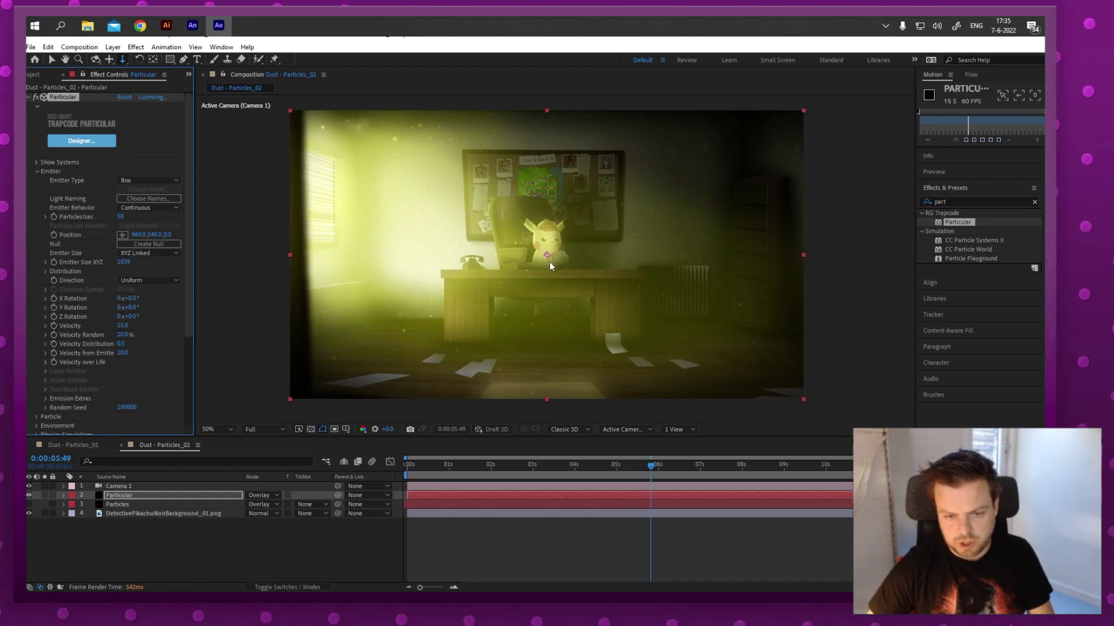
pyautogui.click(549, 265)
pyautogui.hotkey('ctrl', 'z')
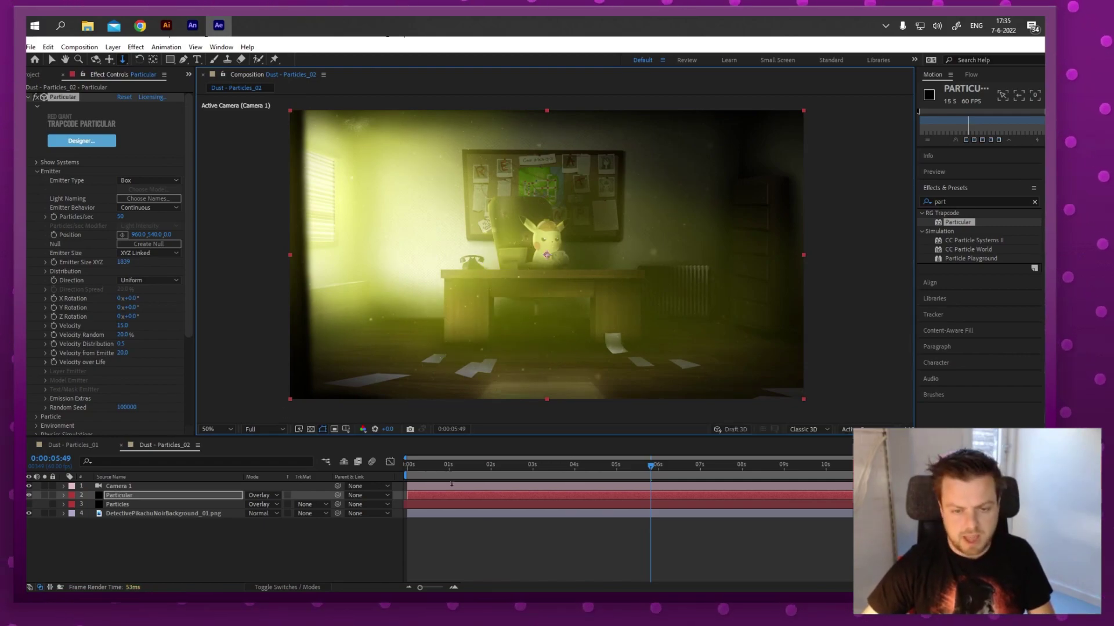
# Keyframe the DetectivePikachuNoirBackground_01.png layer's Scale from 100% on the first frame to 130% on the last frame.
pyautogui.click(133, 513)
pyautogui.moveTo(427, 462); pyautogui.dragTo(348, 479)
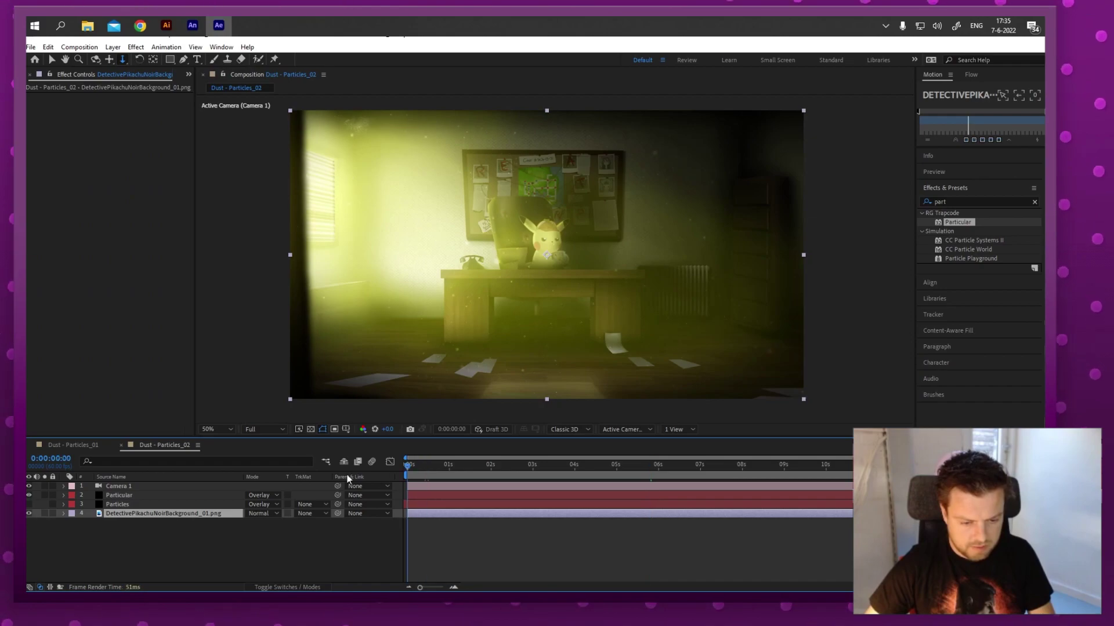
pyautogui.press('s')
pyautogui.click(264, 522)
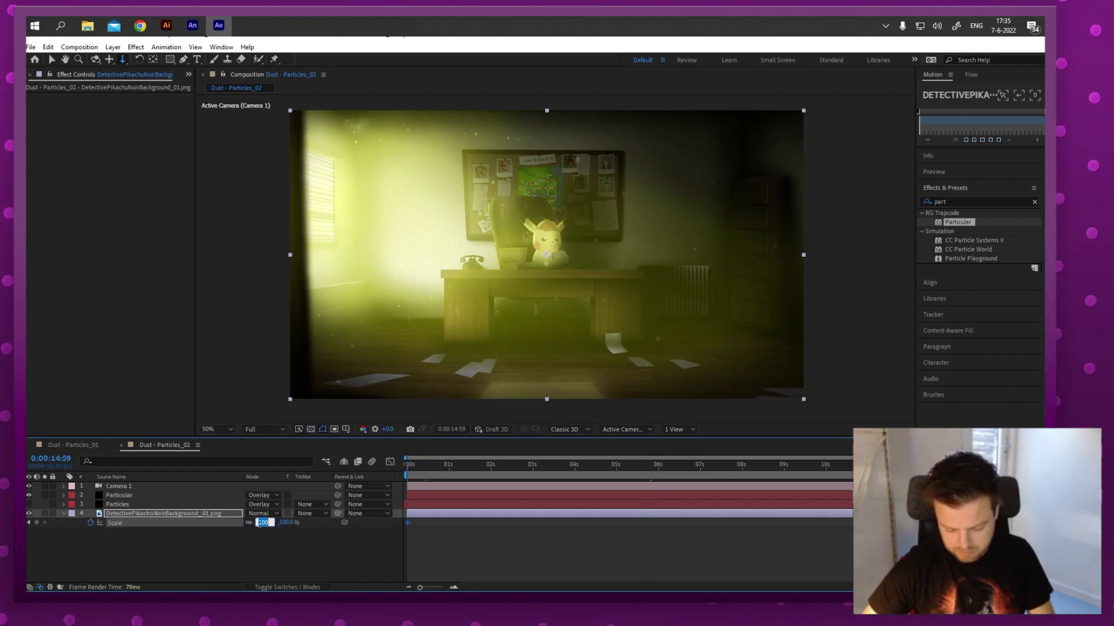
pyautogui.press('Return')
# Keyframe Camera 1's Position from the composition's first frame to its last, moving it forward along the Z axis.
pyautogui.click(116, 486)
pyautogui.press('p')
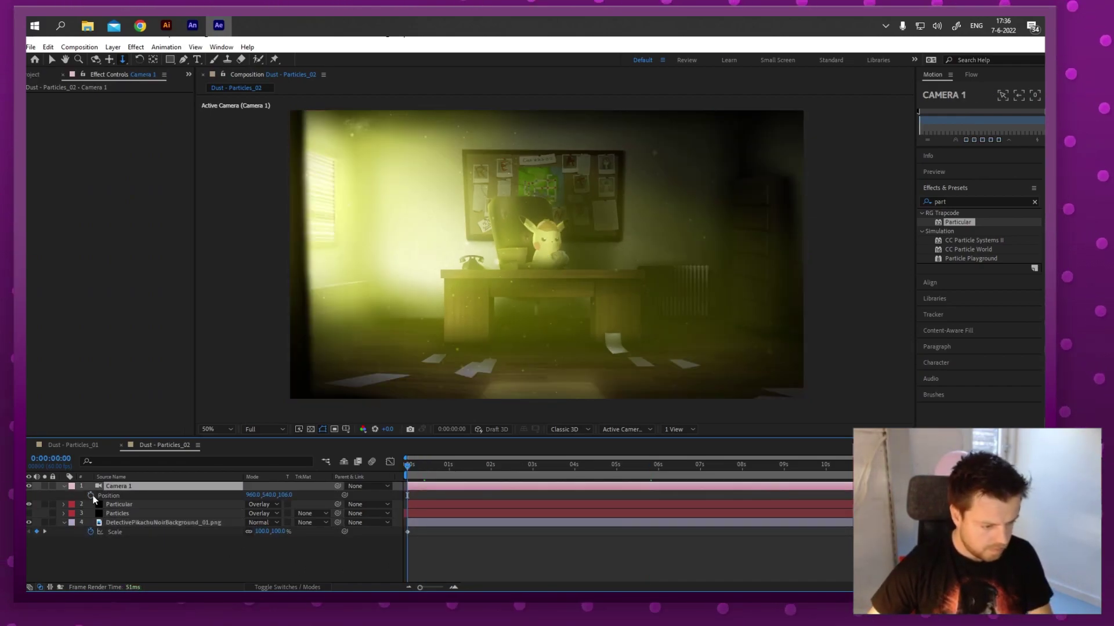
pyautogui.click(90, 495)
pyautogui.press('End')
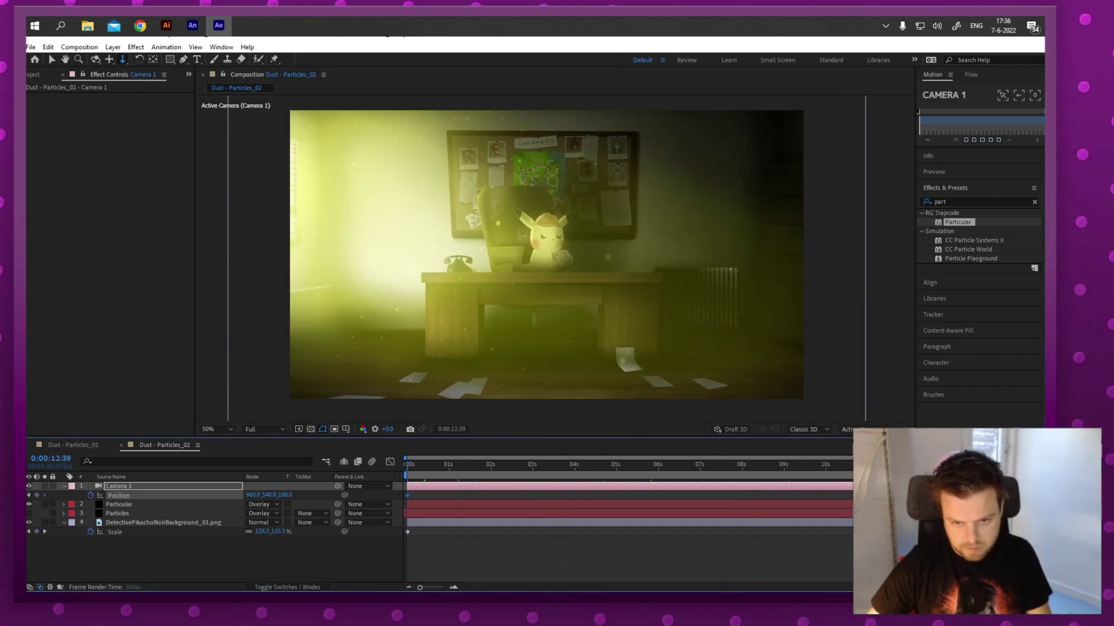
pyautogui.press('End')
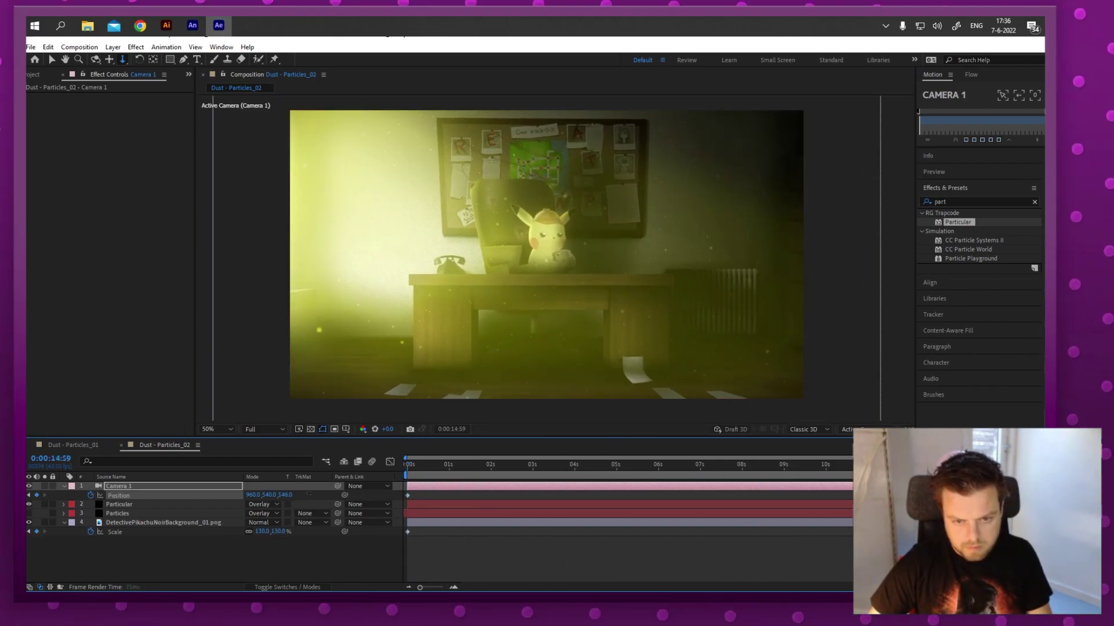
# Preview the camera push-in from the composition's start and scrub to about 1:36 to check the dust's depth.
pyautogui.press('Home')
pyautogui.press('space')
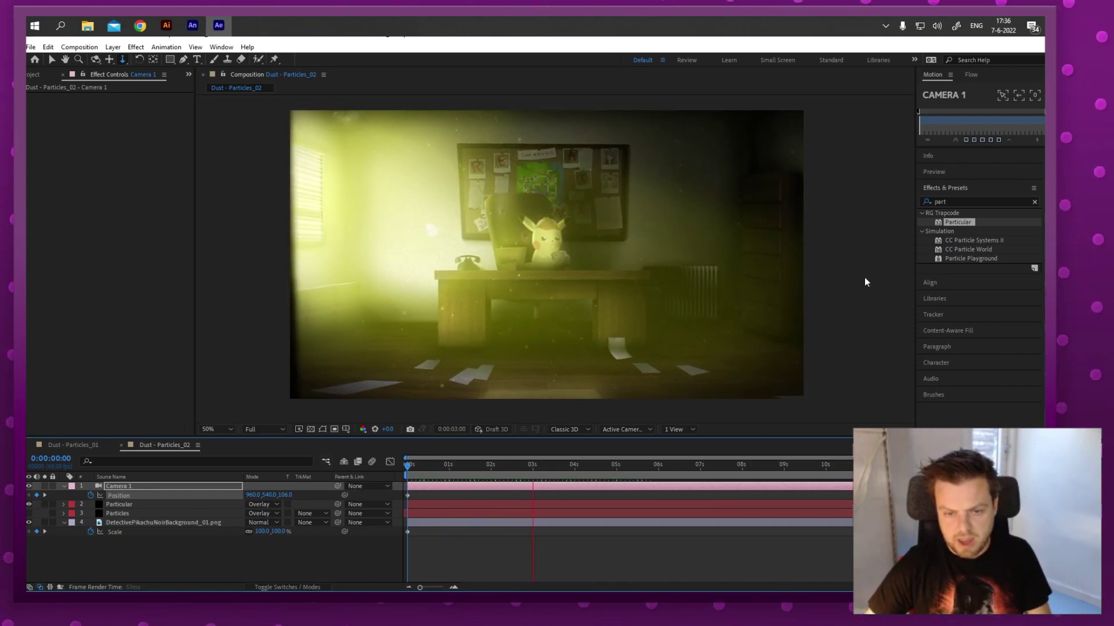
pyautogui.moveTo(414, 465); pyautogui.dragTo(474, 471)
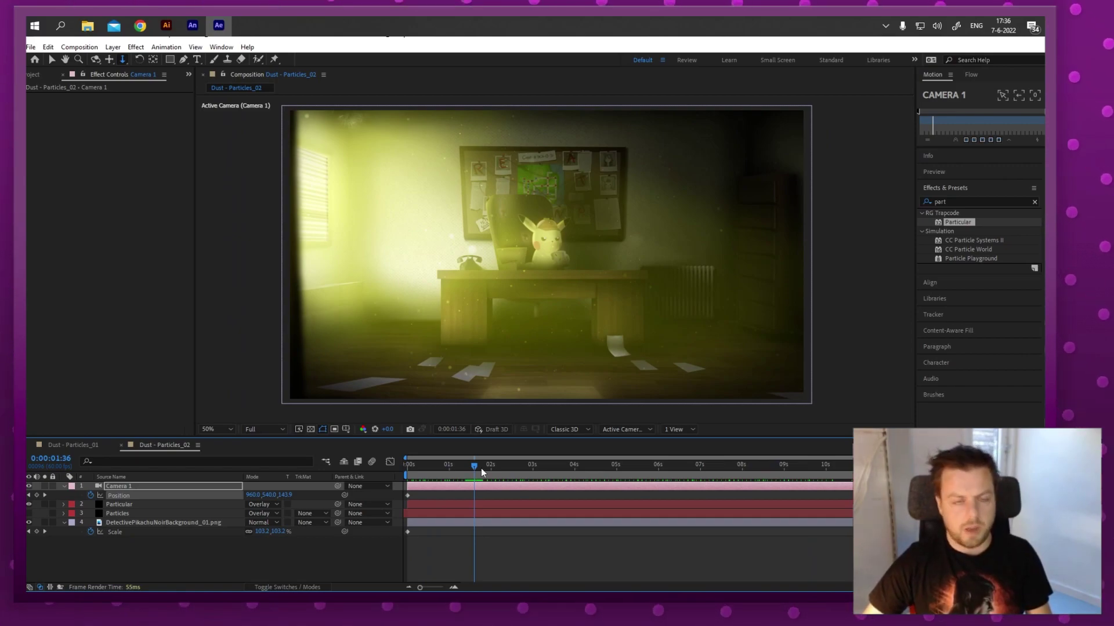
pyautogui.click(132, 504)
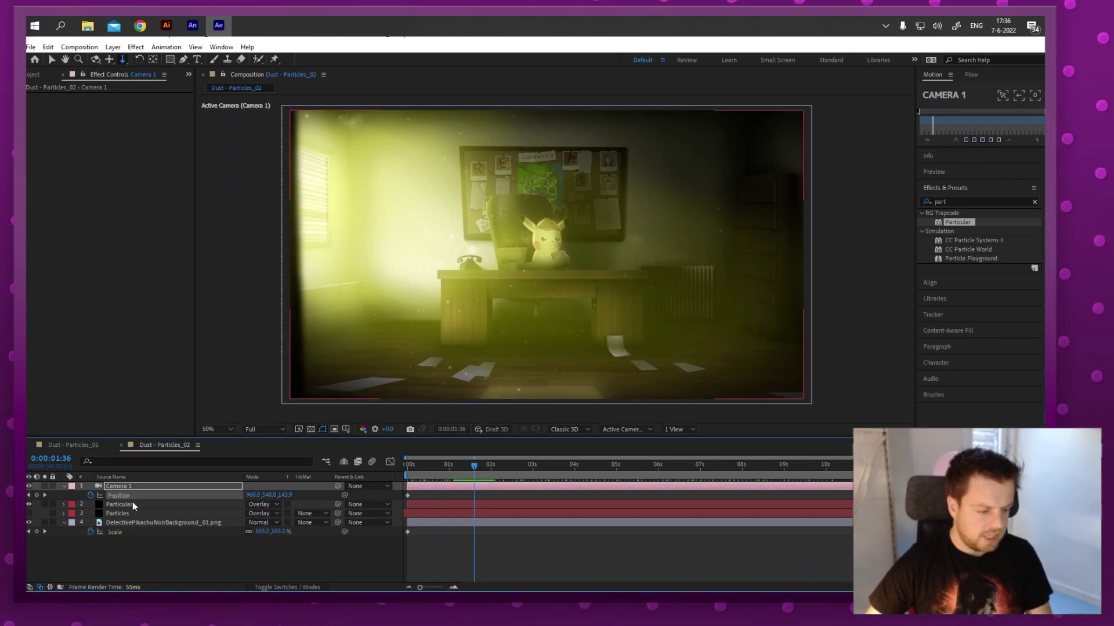